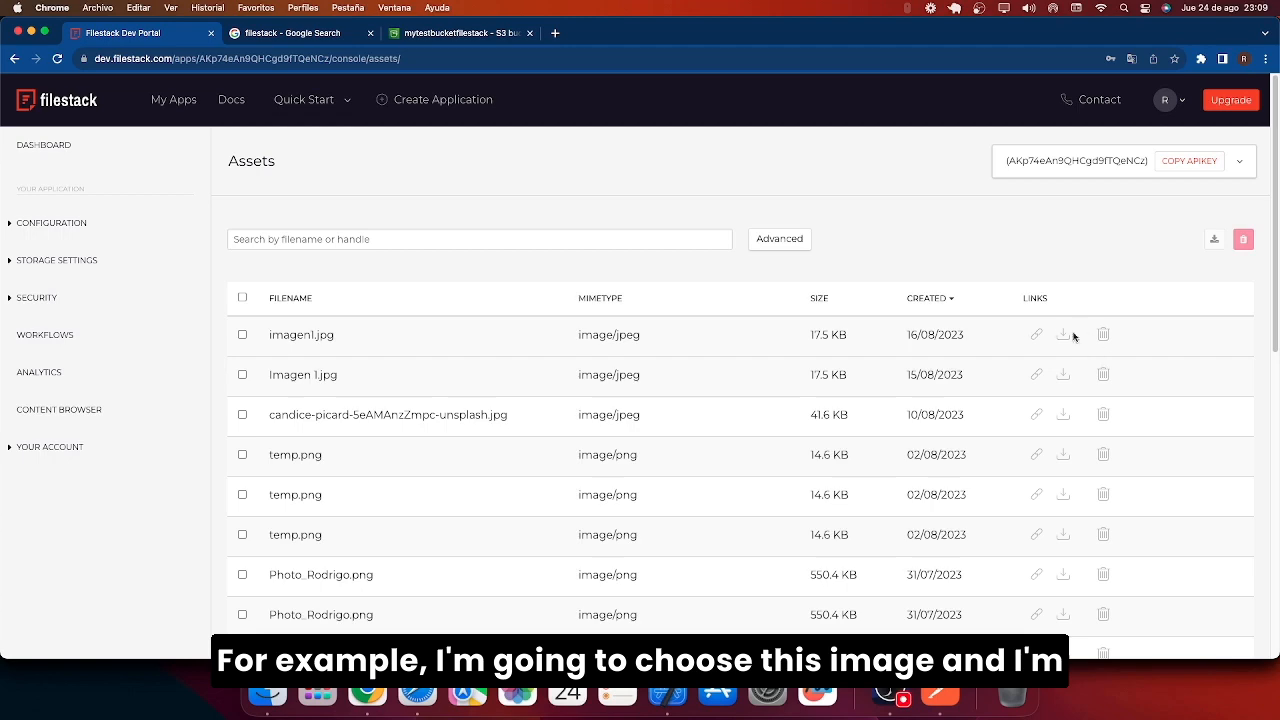
Paste the chosen image's handle over <HANDLE> in the Postman sfw request URL.
{"action": "left_click", "coordinate": [1063, 335]}
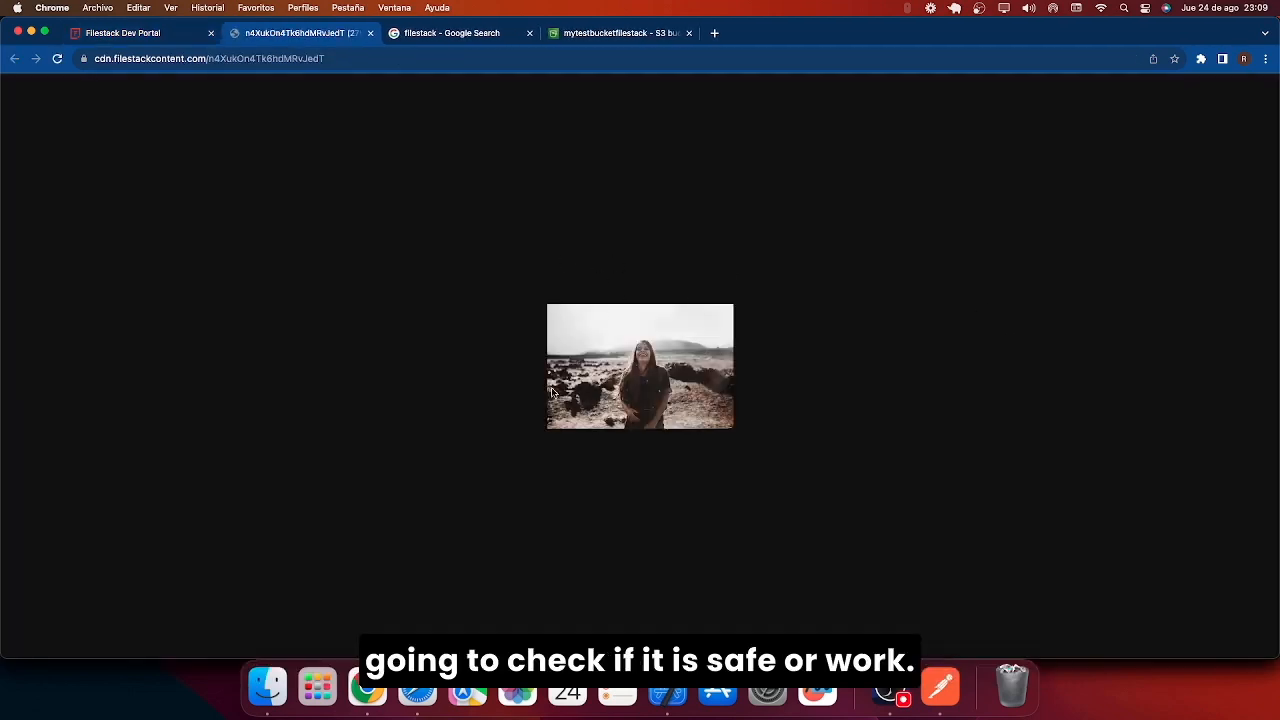
{"action": "left_click", "coordinate": [122, 32]}
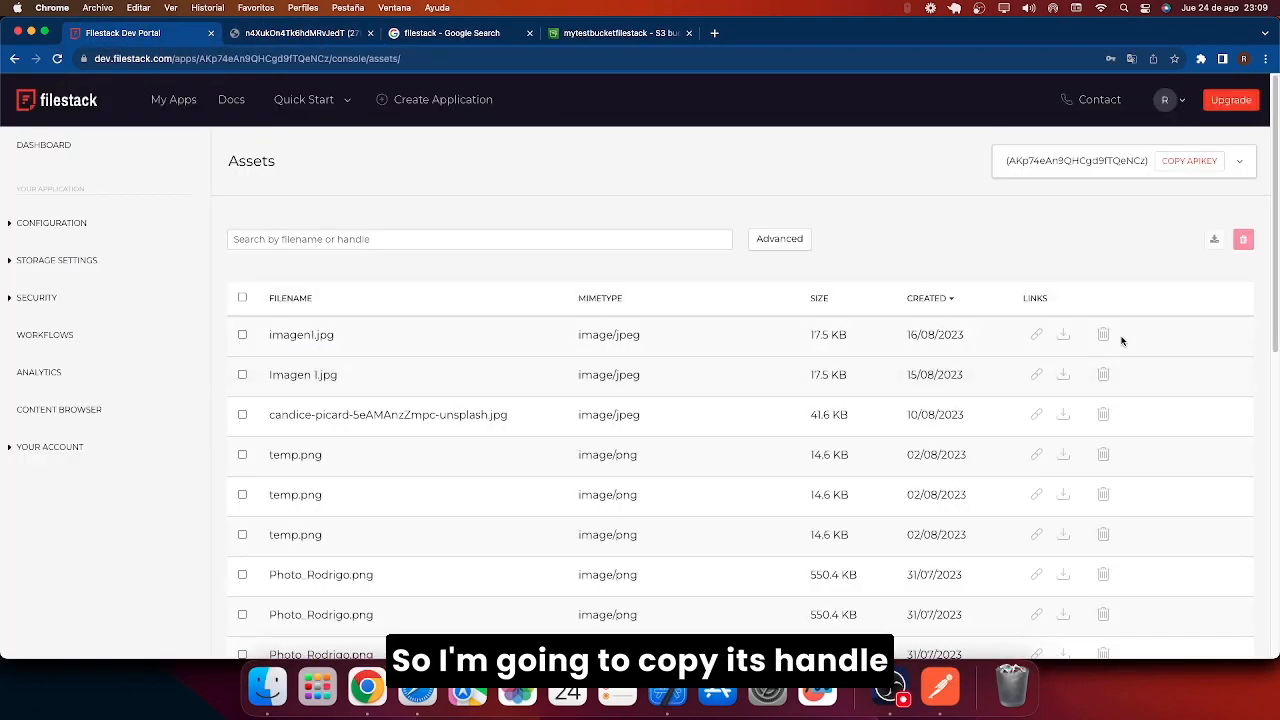
{"action": "left_click", "coordinate": [940, 700]}
{"action": "left_click_drag", "start_coordinate": [670, 145], "coordinate": [632, 145]}
{"action": "type", "text": "n4XukOn4Tk6hdMRvJedT"}
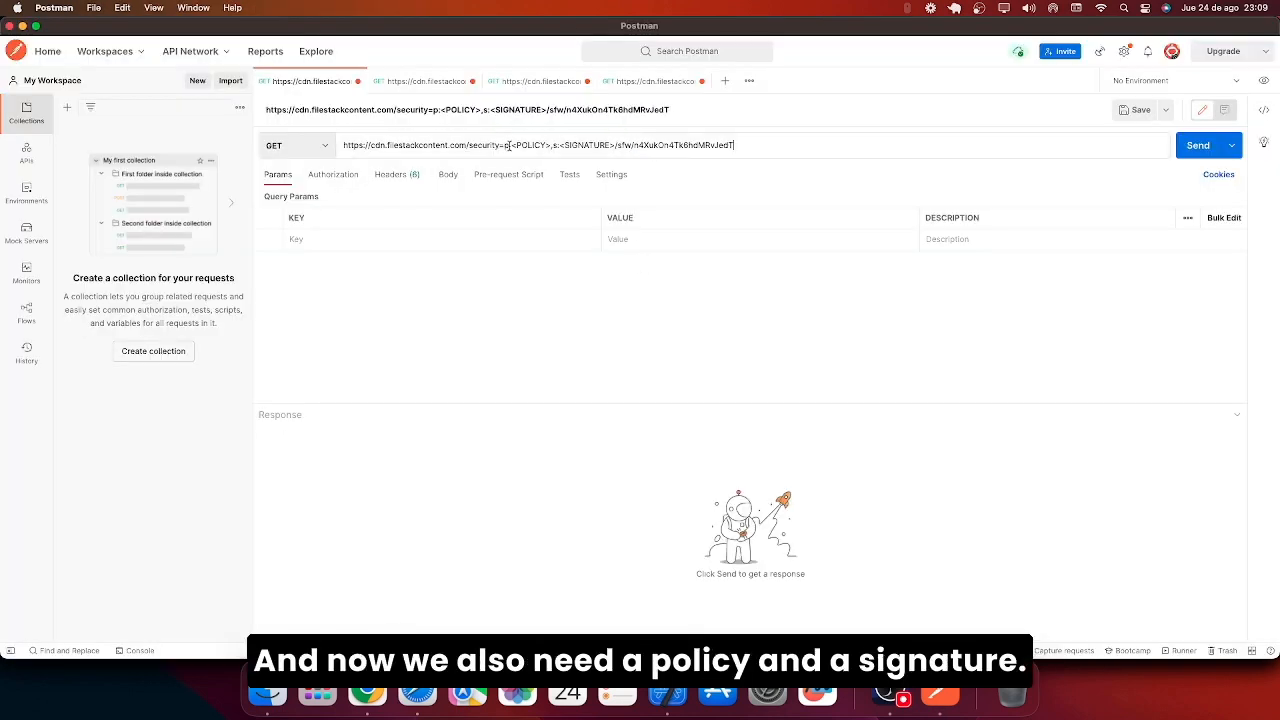
{"action": "double_click", "coordinate": [539, 144]}
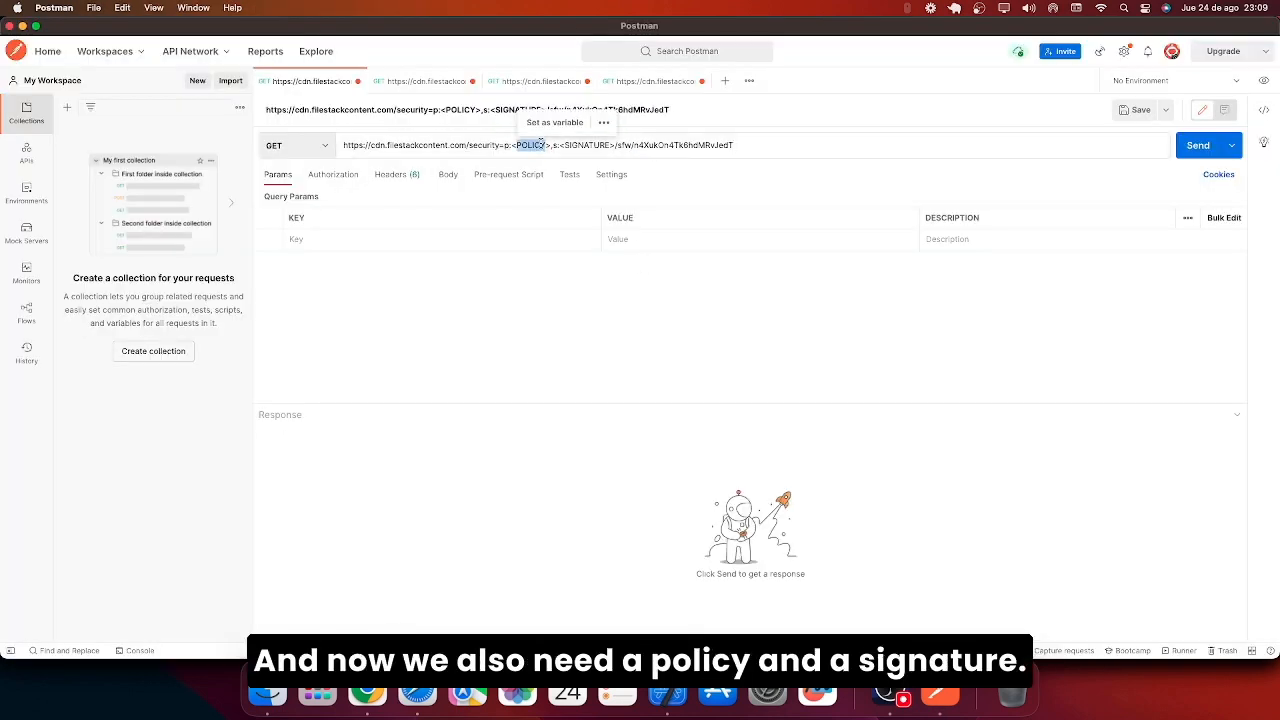
{"action": "double_click", "coordinate": [588, 145]}
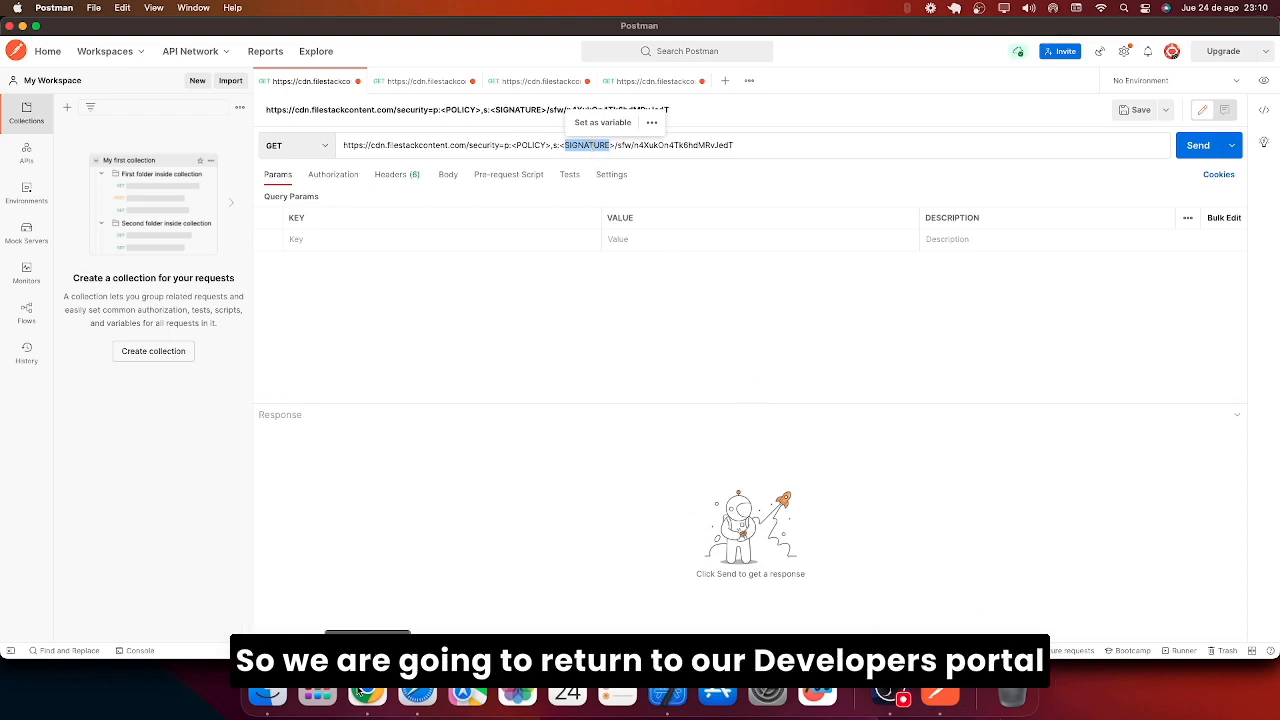
{"action": "left_click", "coordinate": [366, 692]}
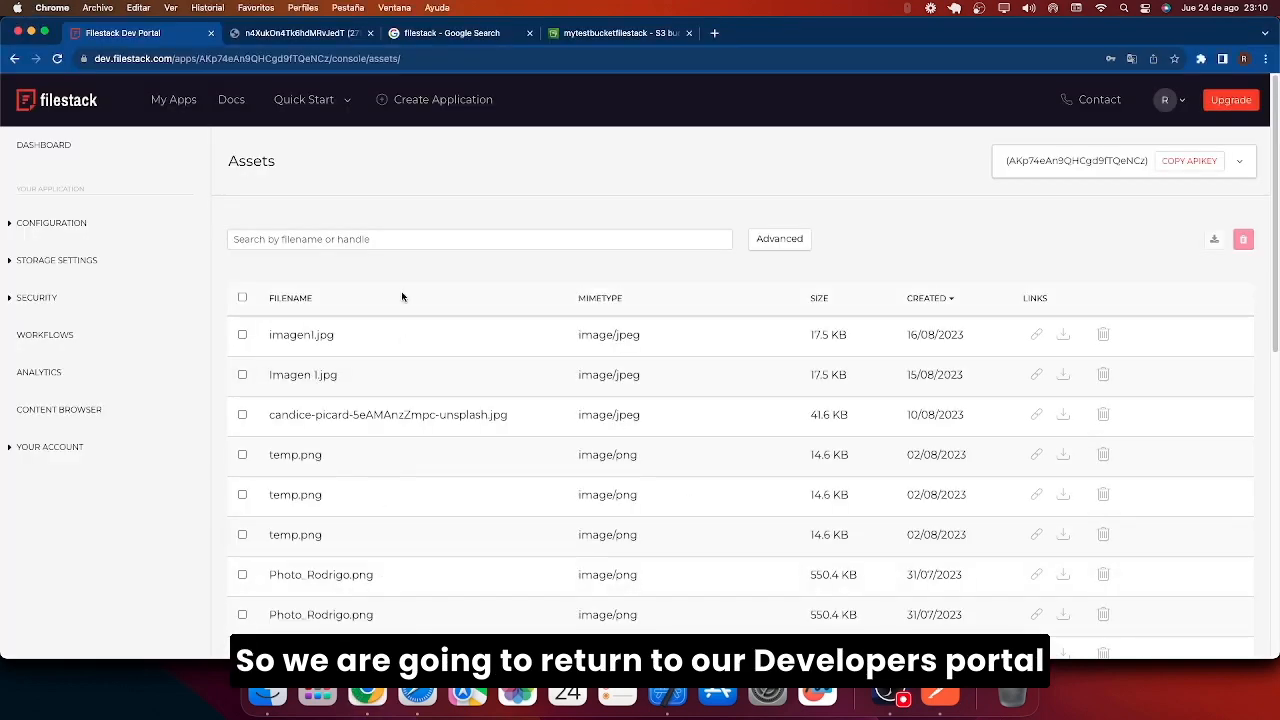
In Policy & Signature, tick all nine call permissions, from read through runWorkflow.
{"action": "left_click", "coordinate": [59, 297]}
{"action": "left_click", "coordinate": [77, 325]}
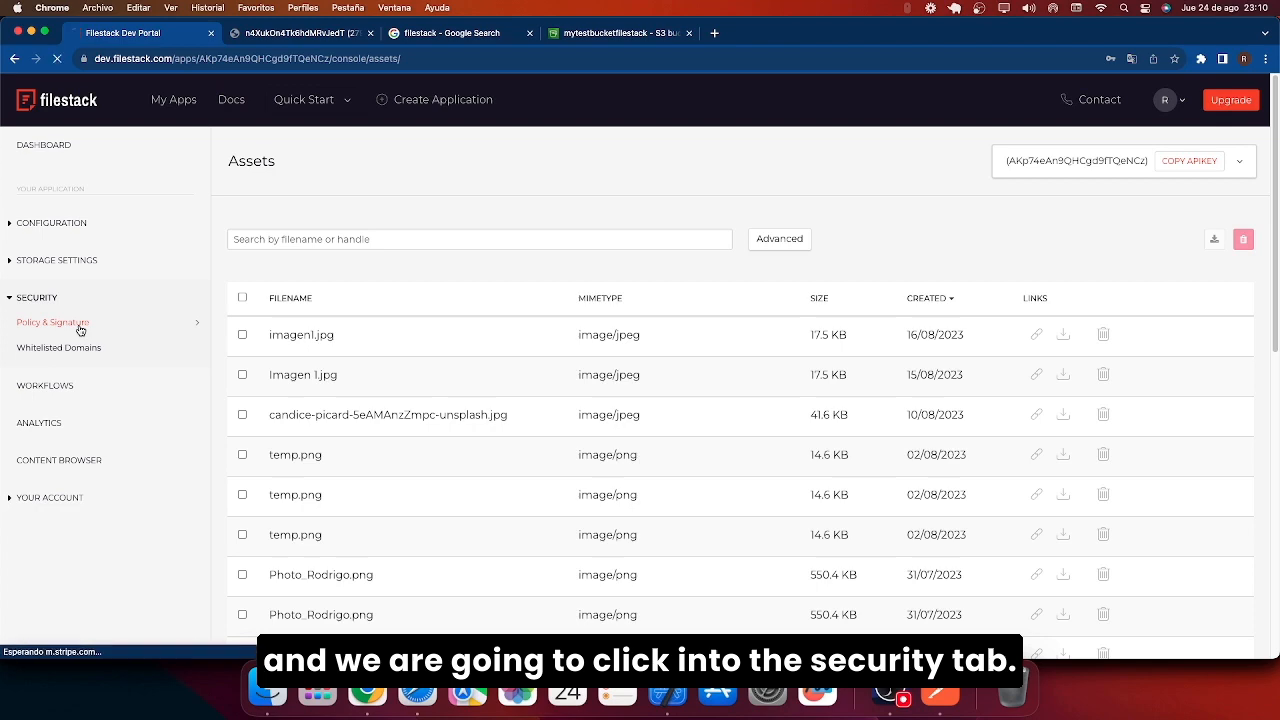
{"action": "scroll", "coordinate": [638, 420], "scroll_direction": "down", "scroll_amount": 5}
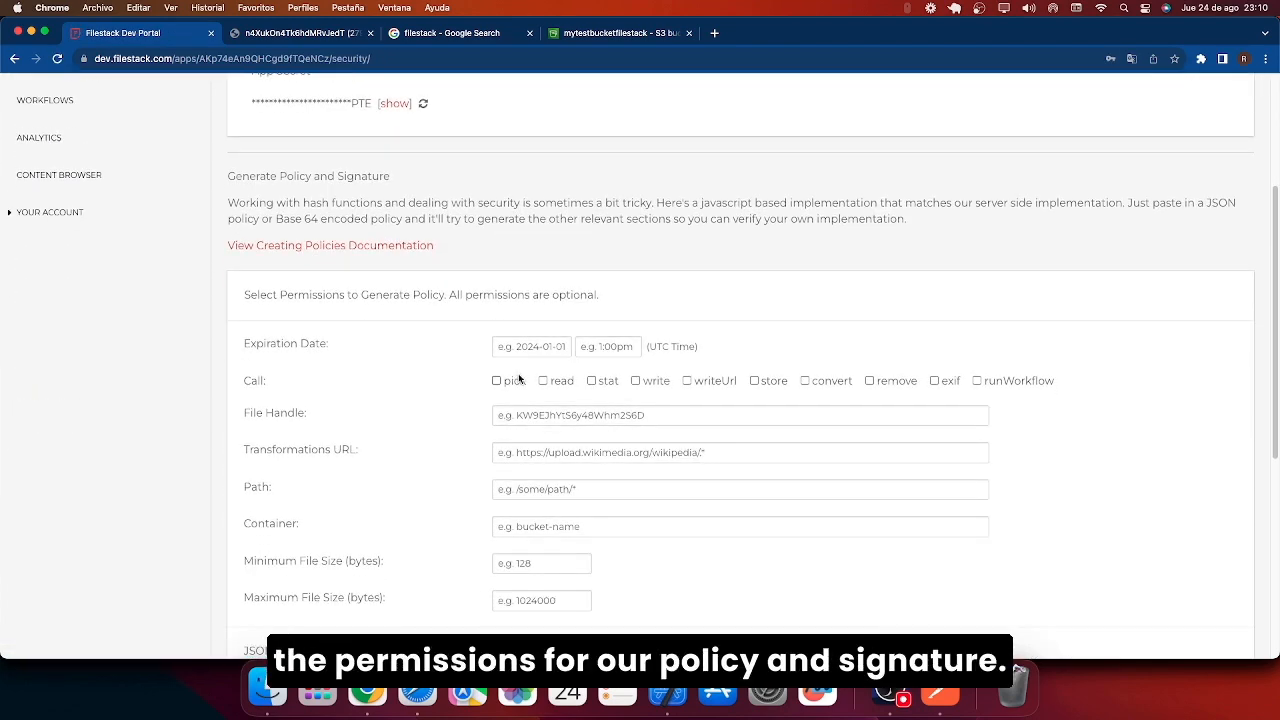
{"action": "left_click", "coordinate": [546, 380]}
{"action": "left_click", "coordinate": [608, 382]}
{"action": "left_click", "coordinate": [664, 385]}
{"action": "left_click", "coordinate": [716, 382]}
{"action": "left_click", "coordinate": [758, 383]}
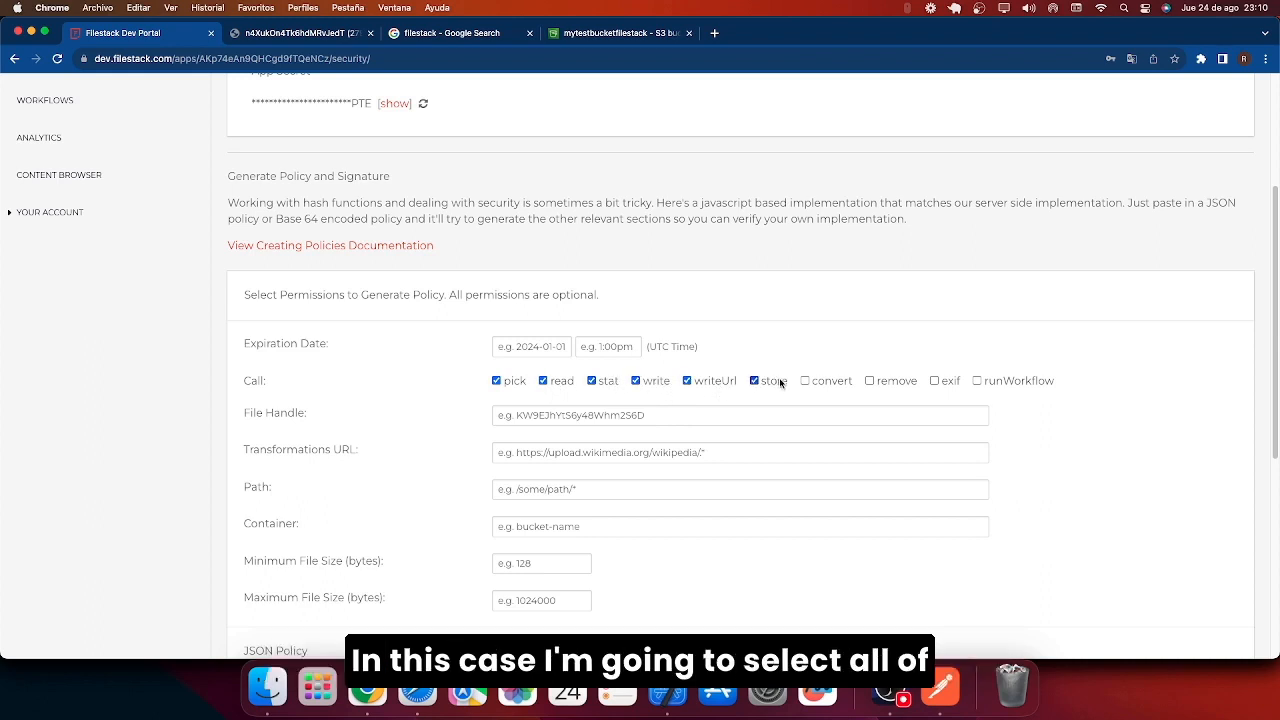
{"action": "left_click", "coordinate": [826, 386]}
{"action": "left_click", "coordinate": [870, 381]}
{"action": "left_click", "coordinate": [935, 381]}
{"action": "left_click", "coordinate": [978, 381]}
Set the policy expiry to 2023-08-31 at 1:00am and copy the Base64 policy.
{"action": "left_click", "coordinate": [530, 346]}
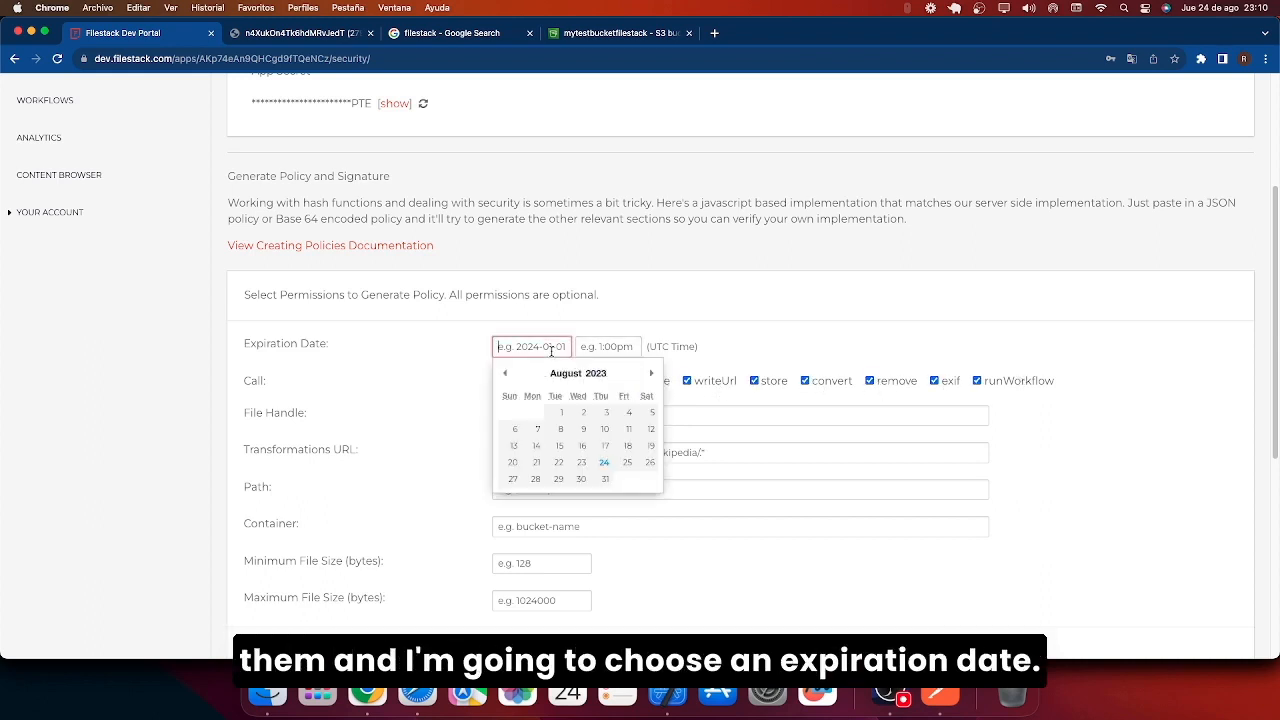
{"action": "scroll", "coordinate": [606, 463], "scroll_direction": "down", "scroll_amount": 1}
{"action": "left_click", "coordinate": [604, 461]}
{"action": "left_click", "coordinate": [607, 329]}
{"action": "left_click", "coordinate": [607, 380]}
{"action": "scroll", "coordinate": [614, 337], "scroll_direction": "down", "scroll_amount": 5}
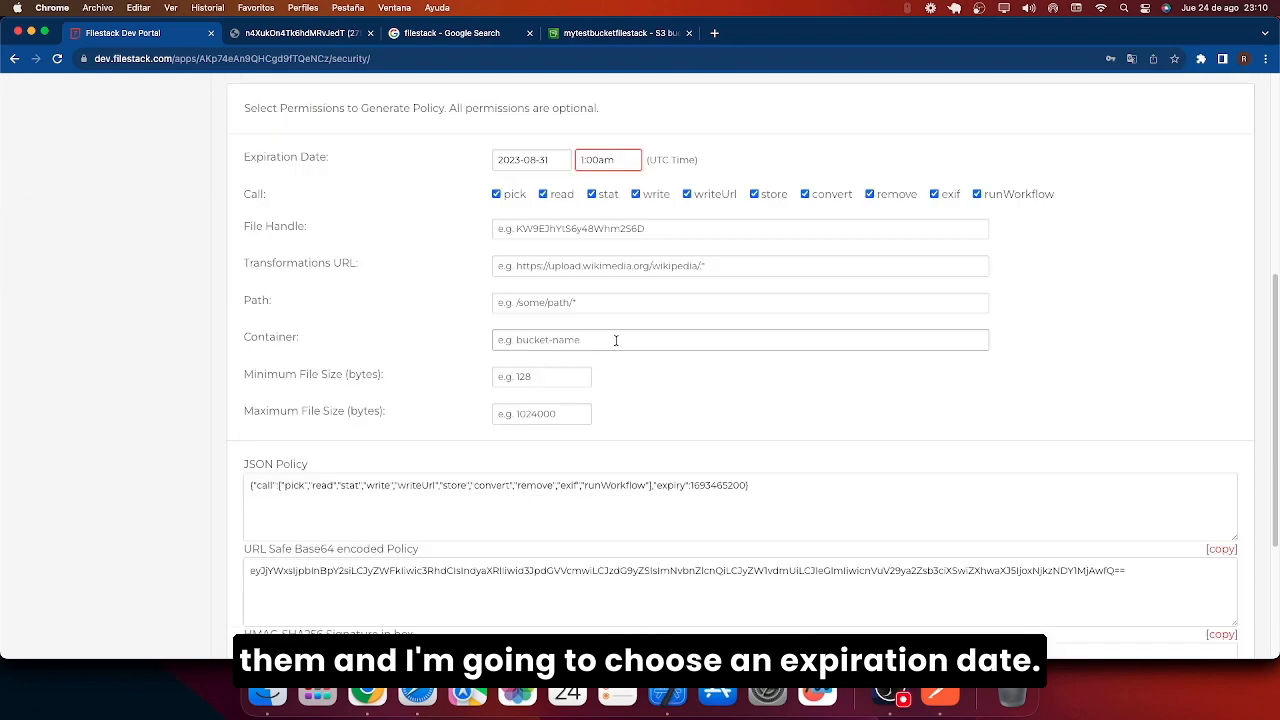
{"action": "left_click", "coordinate": [1221, 441]}
{"action": "left_click", "coordinate": [940, 686]}
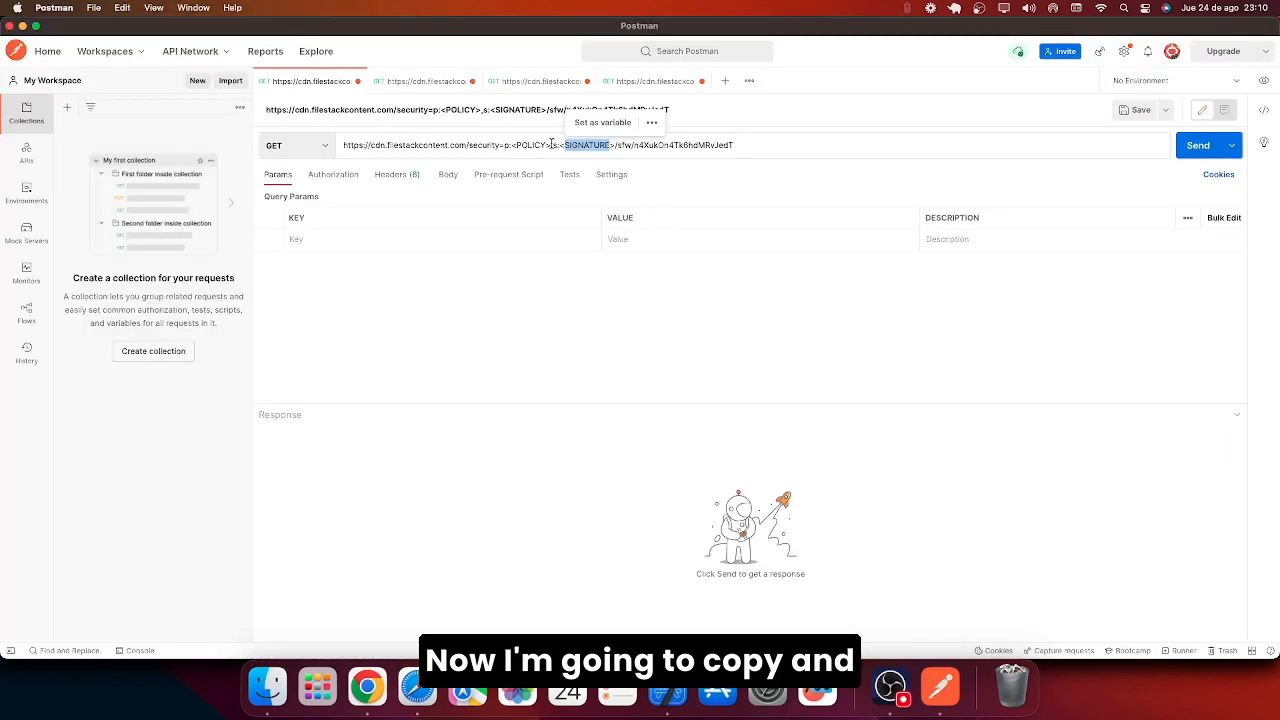
Paste the Base64 policy and HMAC-SHA256 signature over <POLICY> and <SIGNATURE> in the URL.
{"action": "key", "text": "super+v"}
{"action": "key", "text": "super+Tab"}
{"action": "left_click", "coordinate": [1220, 526]}
{"action": "left_click", "coordinate": [940, 686]}
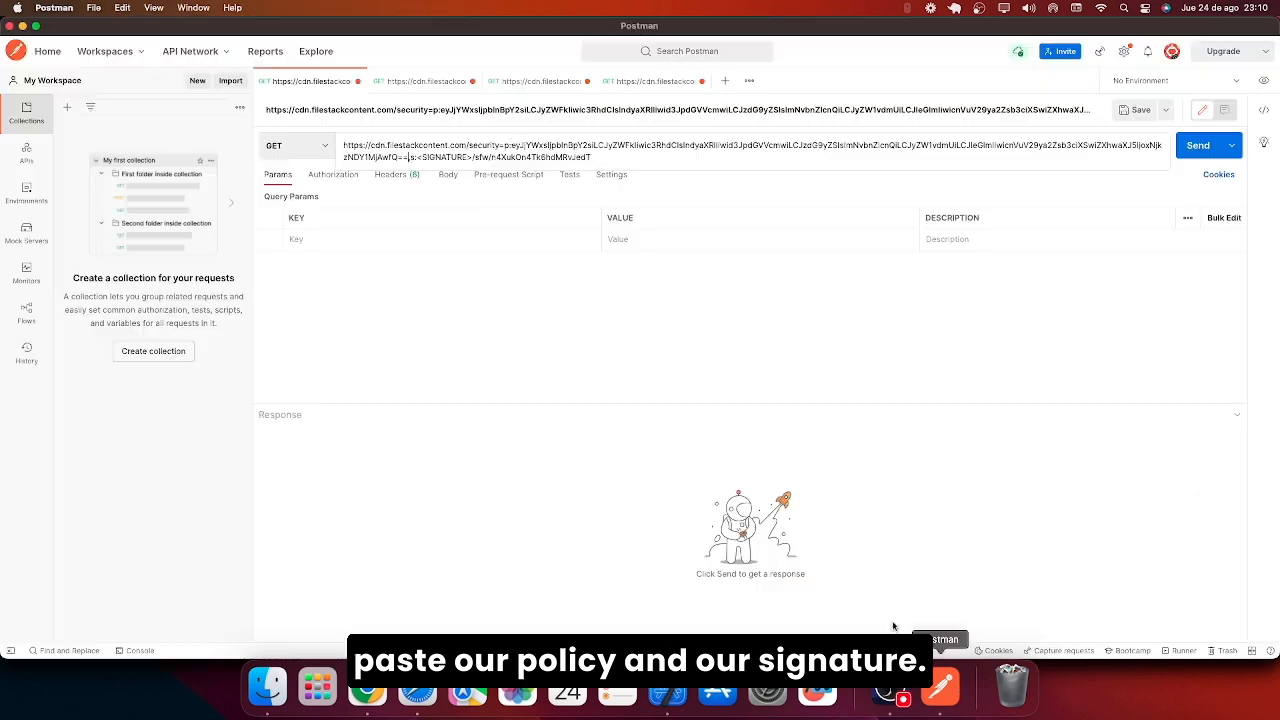
{"action": "left_click_drag", "start_coordinate": [472, 157], "coordinate": [421, 157]}
{"action": "key", "text": "super+v"}
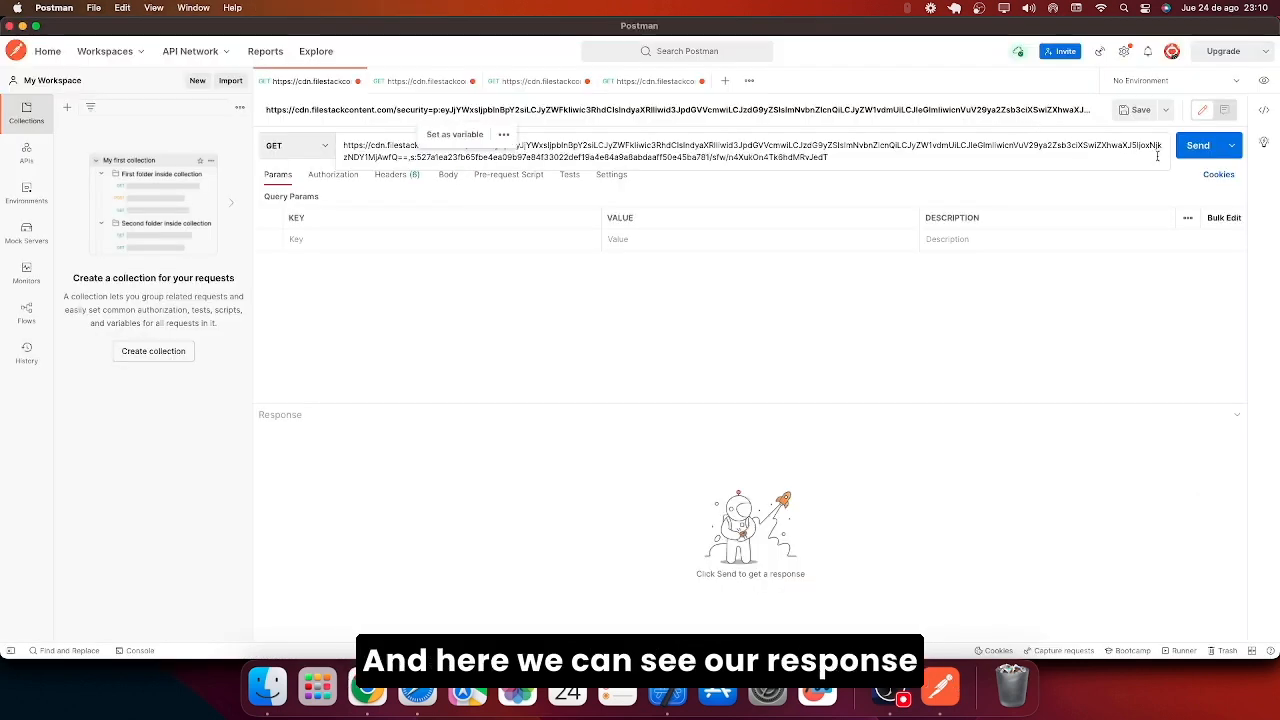
Send the signed image sfw request and confirm the response reads {"sfw": true}.
{"action": "left_click", "coordinate": [1185, 154]}
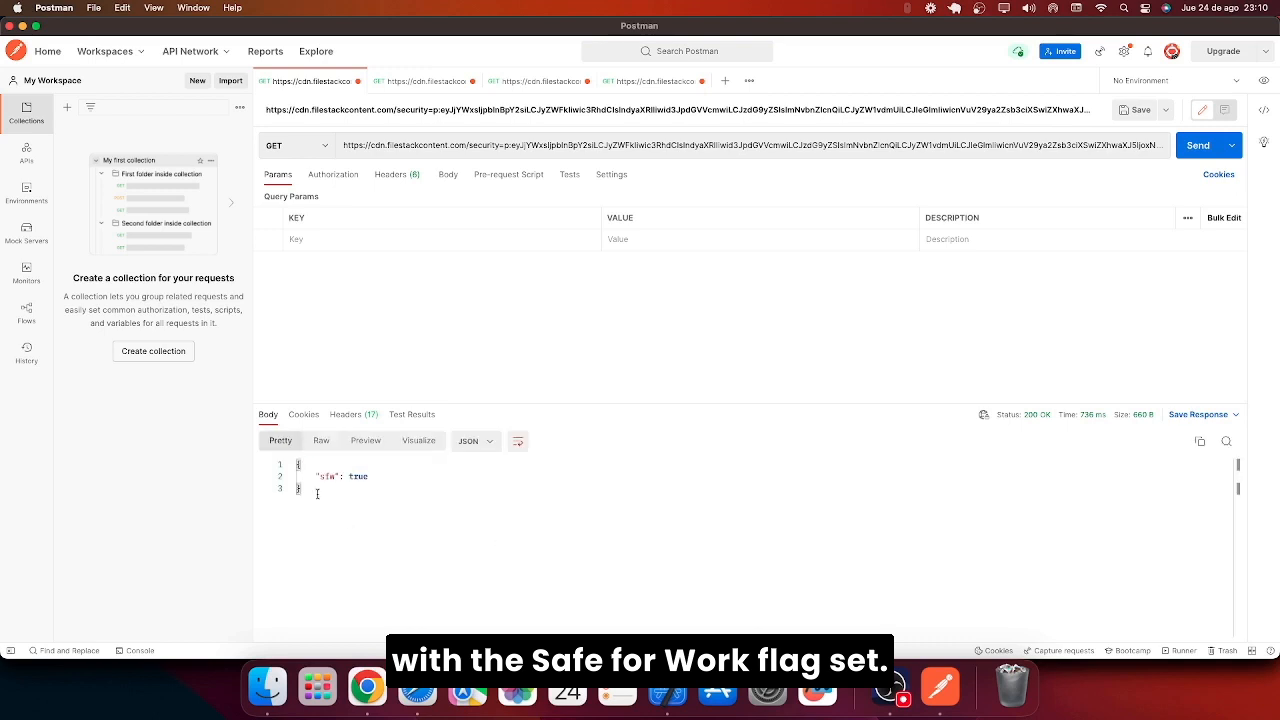
{"action": "left_click_drag", "start_coordinate": [317, 493], "coordinate": [274, 460]}
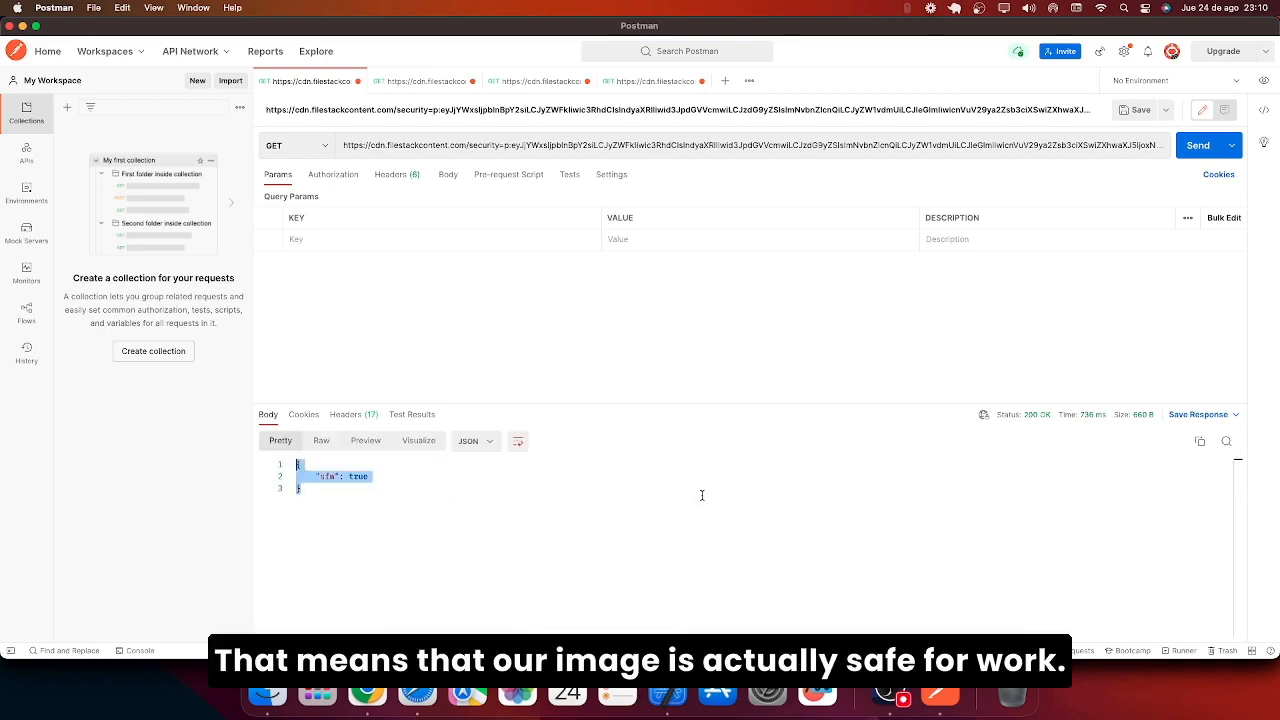
{"action": "left_click", "coordinate": [448, 83]}
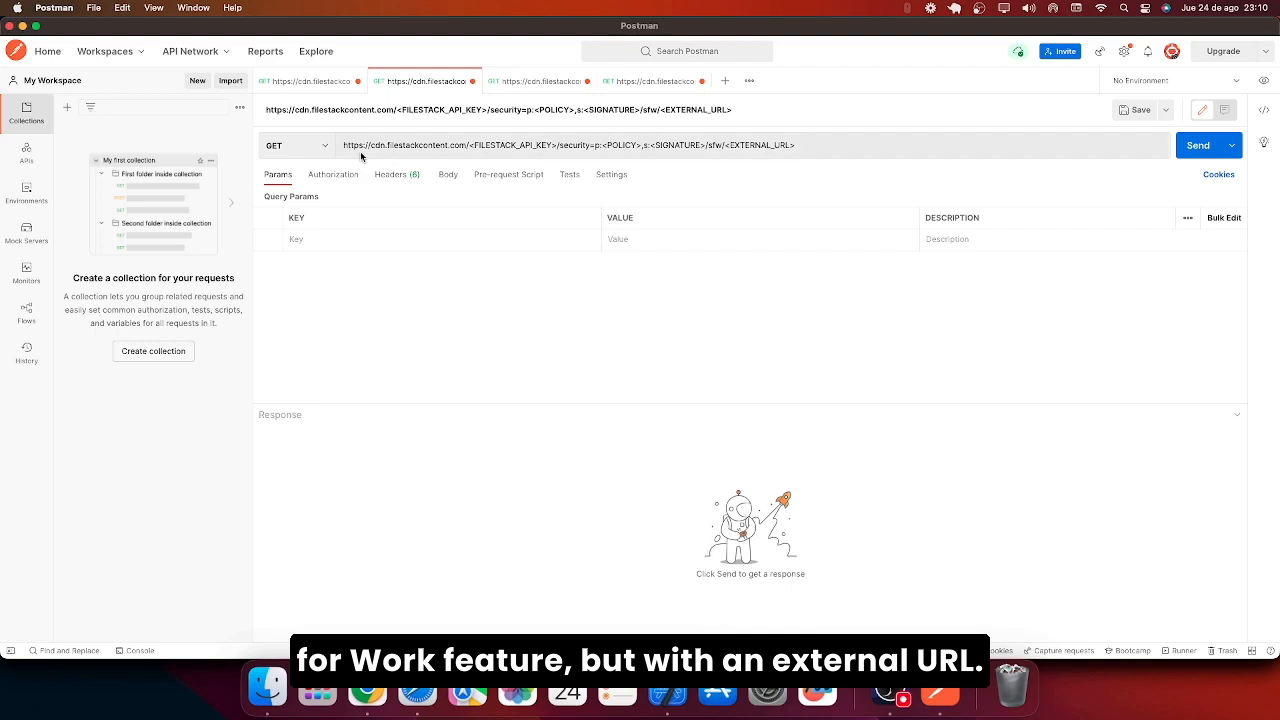
Copy a Filestack image's web address from the browser and paste it over <EXTERNAL_URL>.
{"action": "left_click_drag", "start_coordinate": [798, 147], "coordinate": [724, 150]}
{"action": "key", "text": "super+Tab"}
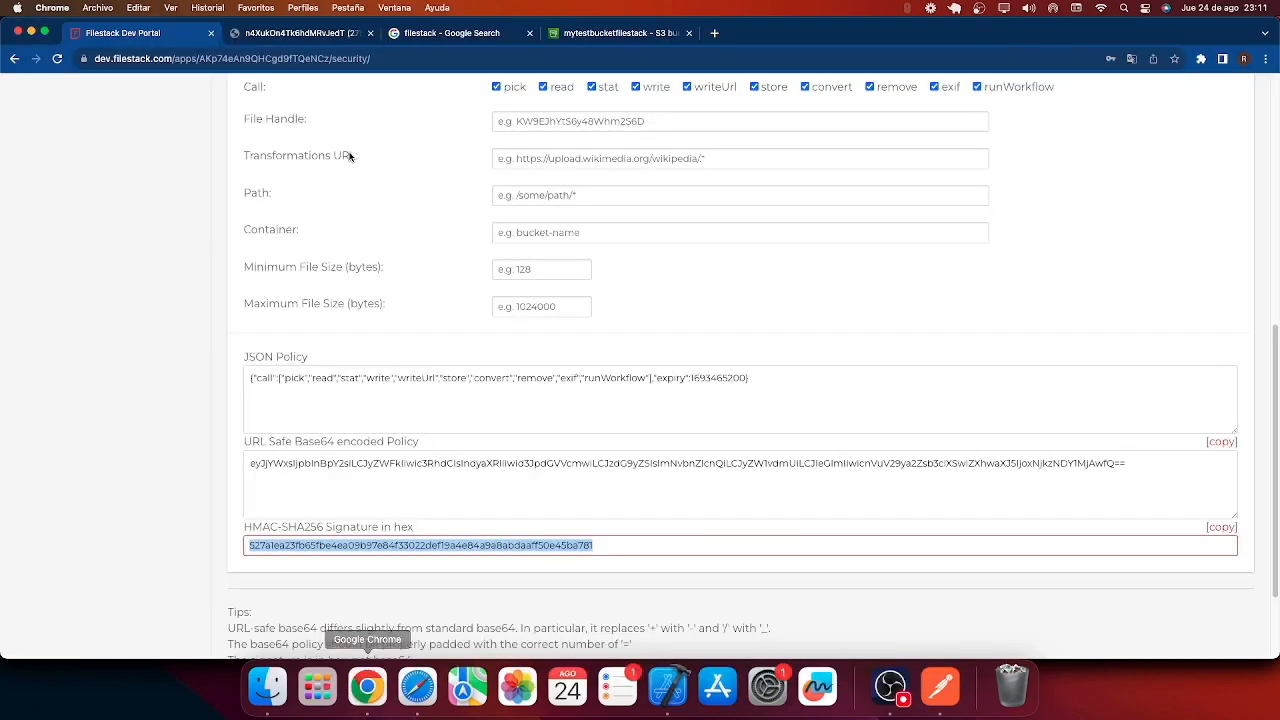
{"action": "left_click", "coordinate": [408, 37]}
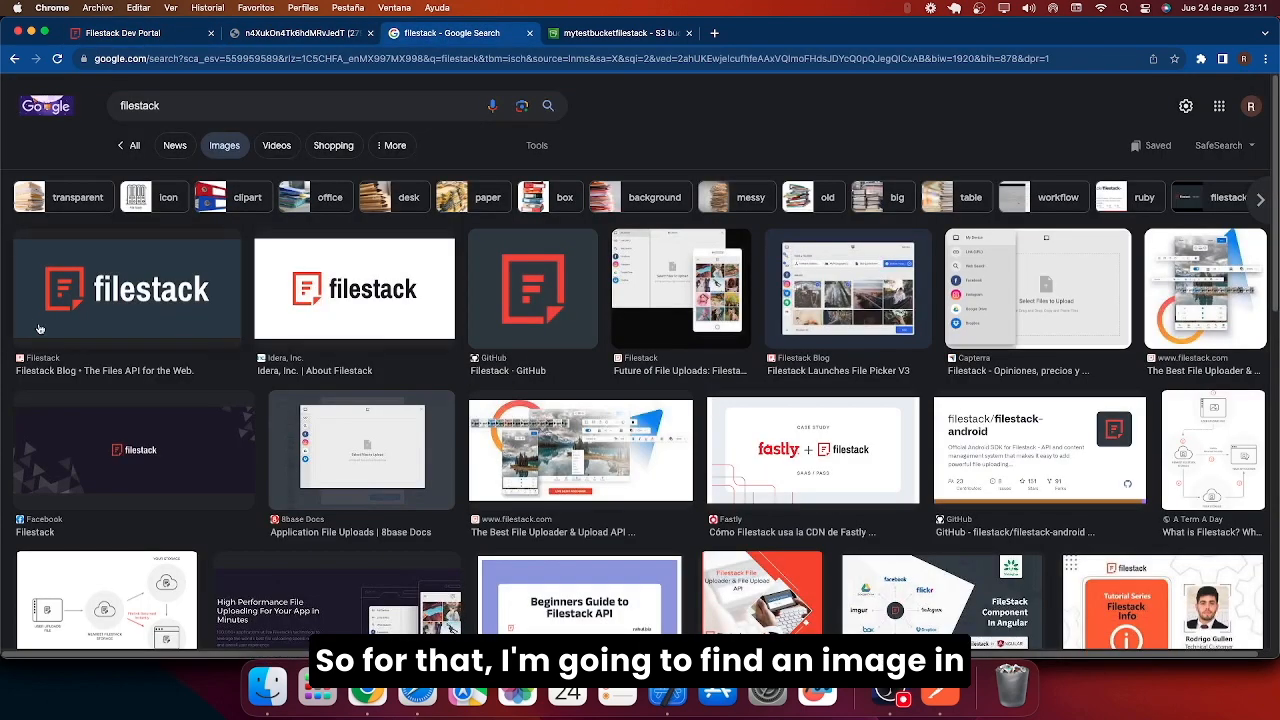
{"action": "left_click", "coordinate": [103, 310]}
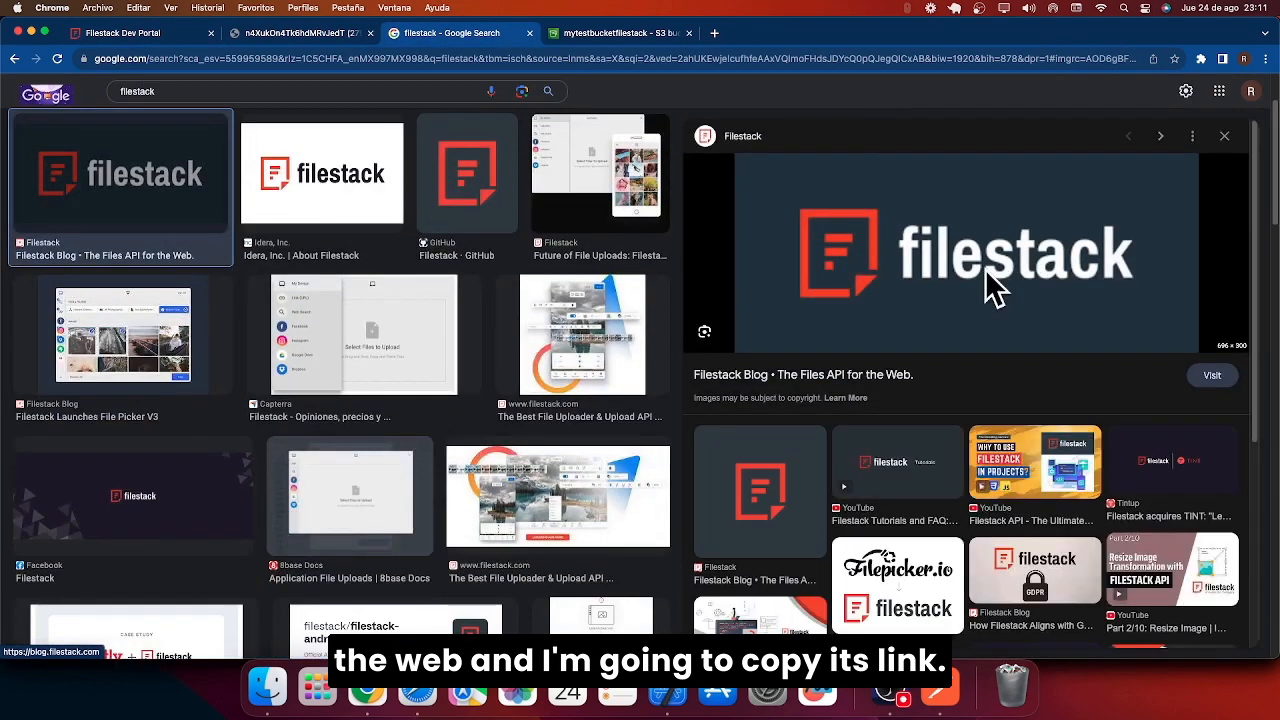
{"action": "right_click", "coordinate": [1000, 272]}
{"action": "left_click", "coordinate": [1090, 437]}
{"action": "key", "text": "super+Tab"}
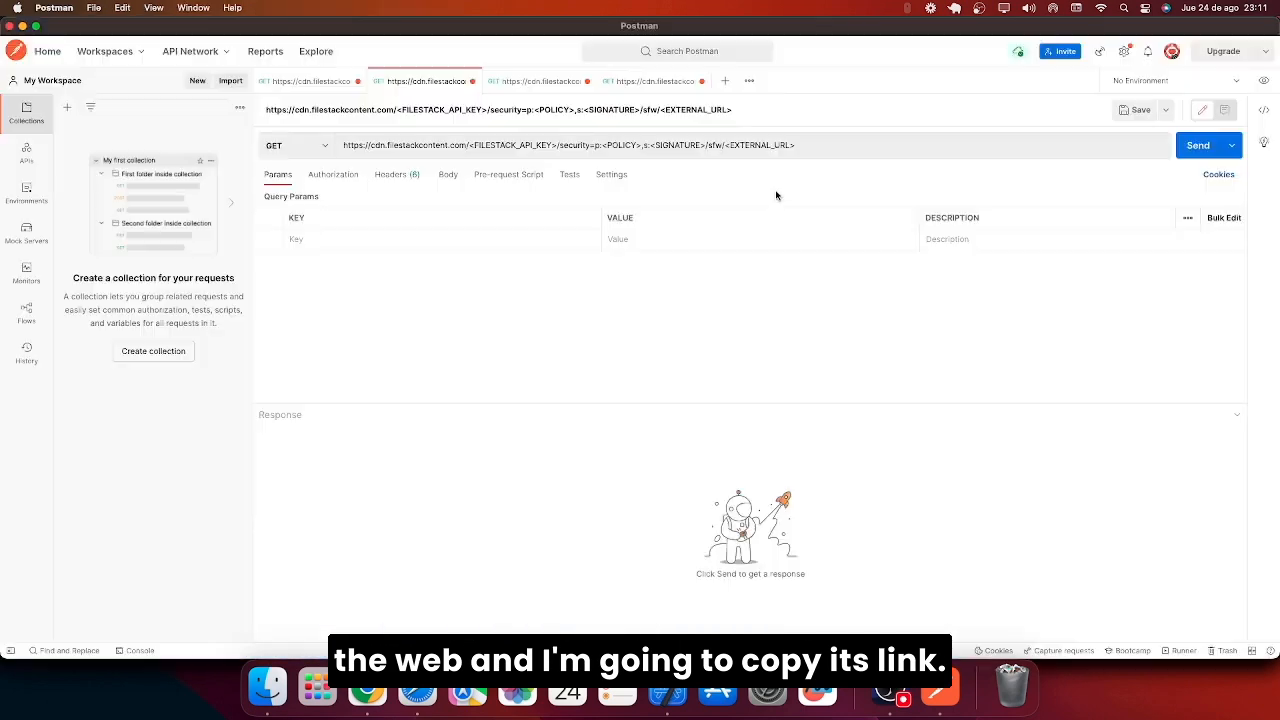
{"action": "left_click_drag", "start_coordinate": [792, 145], "coordinate": [733, 143]}
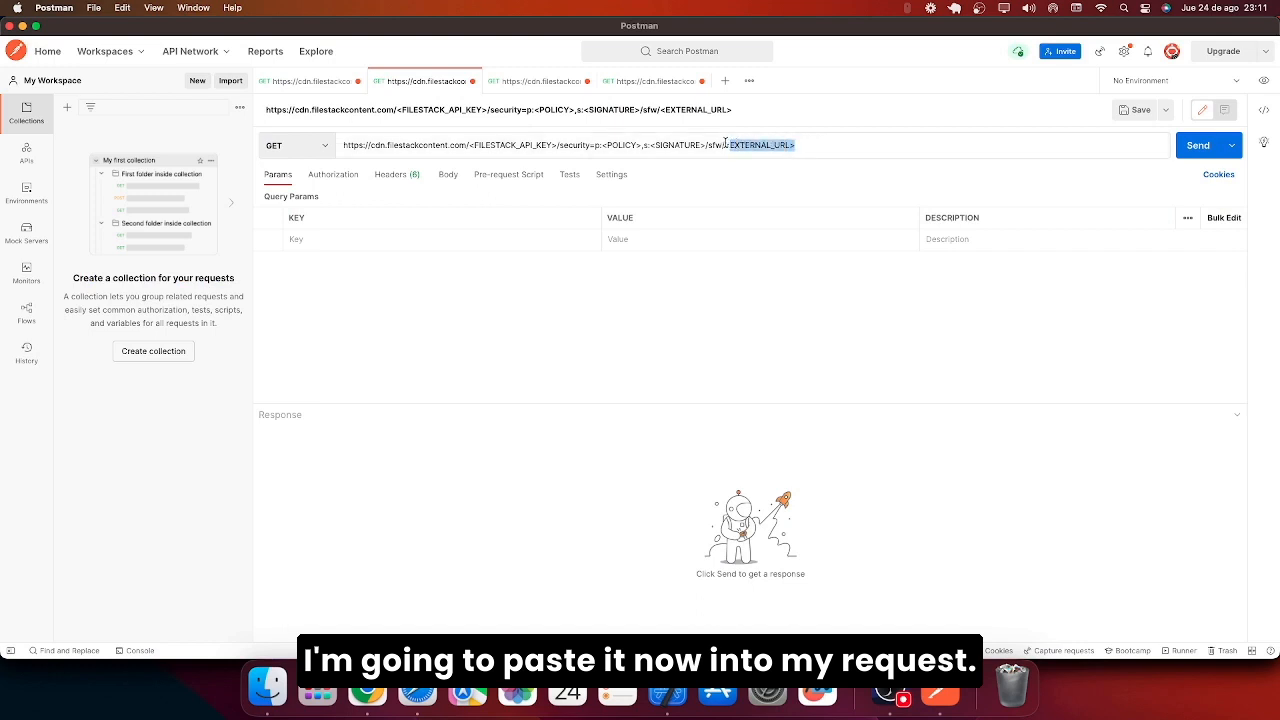
{"action": "key", "text": "super+v"}
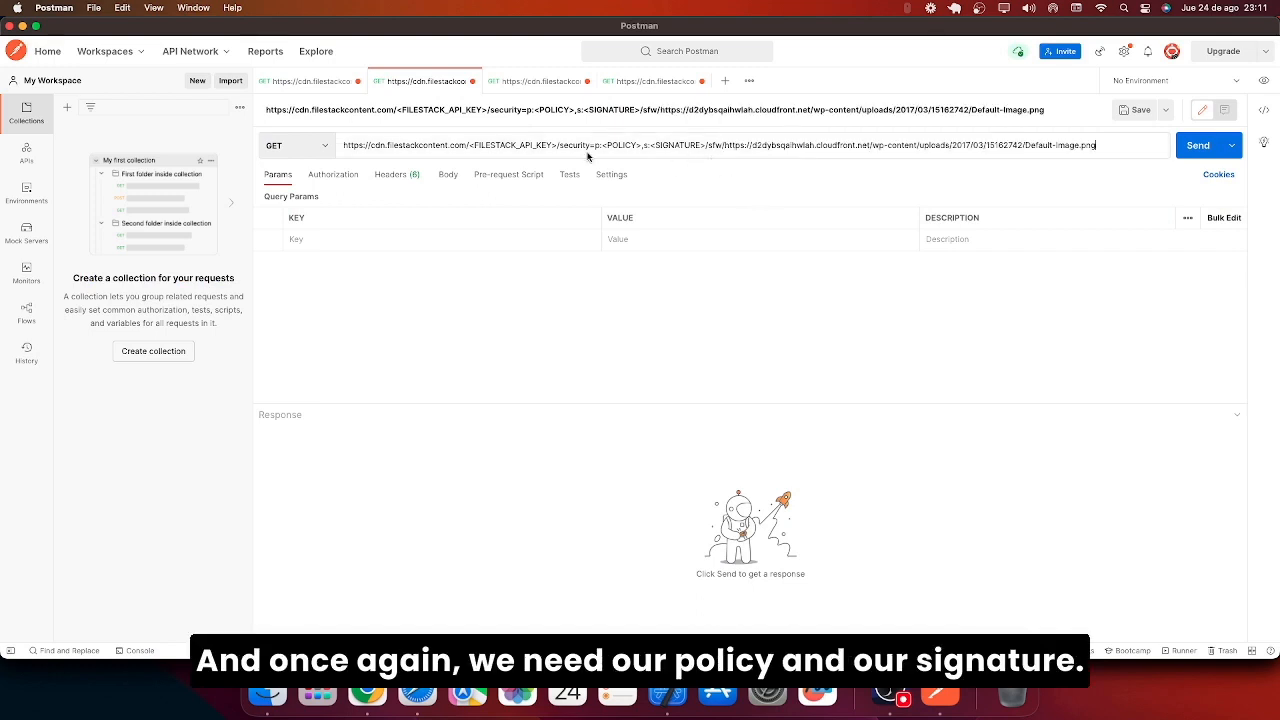
Copy the policy token from the first request over <POLICY> in the external-URL request.
{"action": "double_click", "coordinate": [618, 145]}
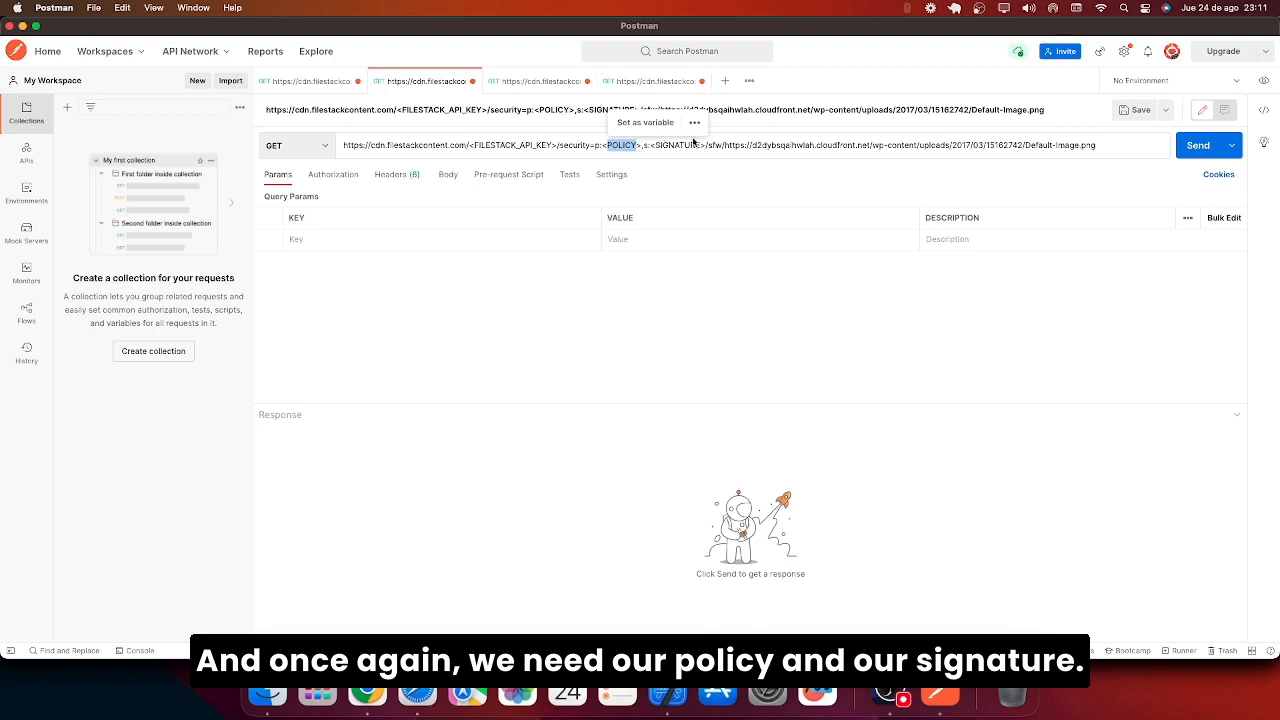
{"action": "double_click", "coordinate": [682, 145]}
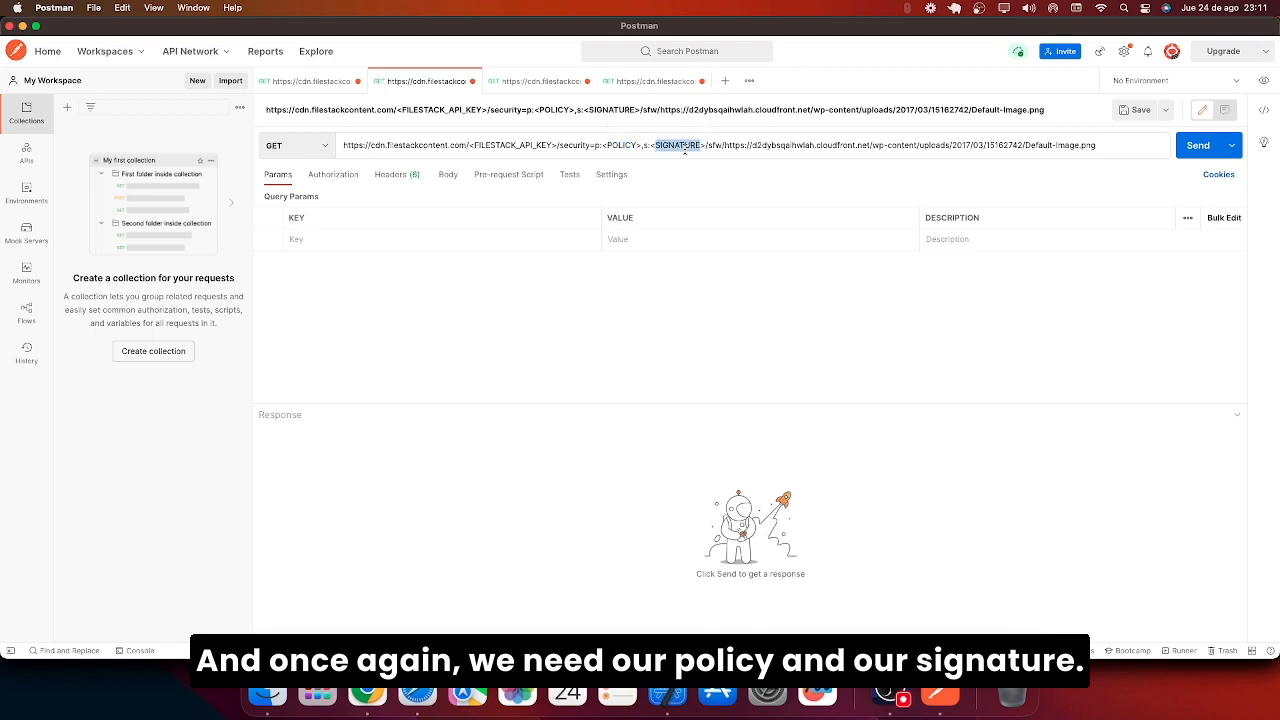
{"action": "double_click", "coordinate": [525, 146]}
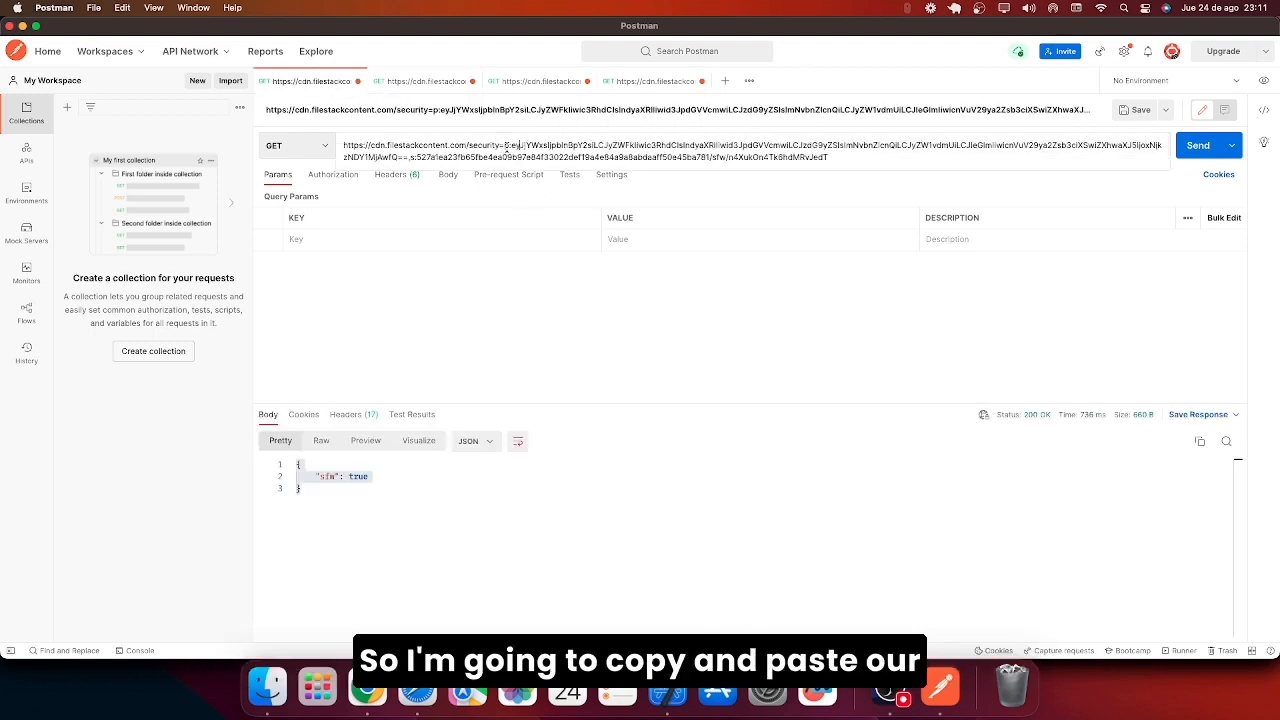
{"action": "double_click", "coordinate": [800, 145]}
{"action": "left_click", "coordinate": [523, 146]}
{"action": "left_click_drag", "start_coordinate": [511, 146], "coordinate": [408, 157]}
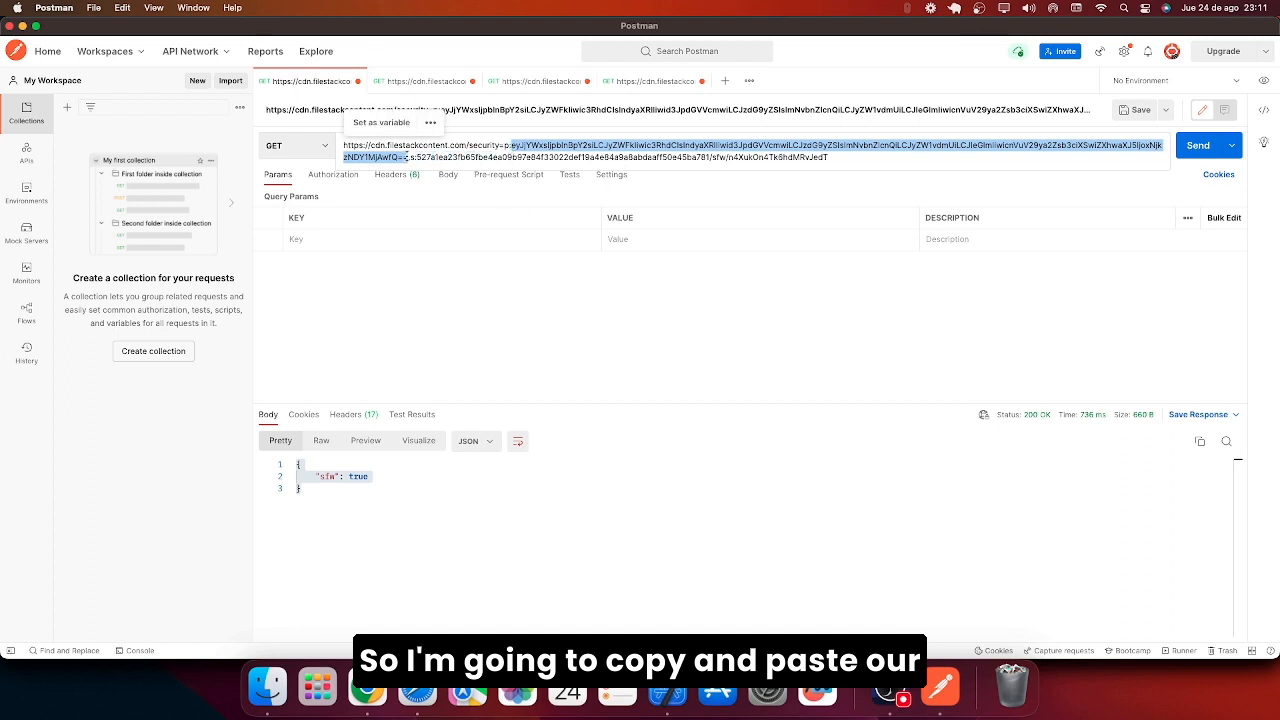
{"action": "key", "text": "super+c"}
{"action": "left_click", "coordinate": [449, 82]}
{"action": "left_click_drag", "start_coordinate": [642, 146], "coordinate": [603, 146]}
{"action": "key", "text": "super+v"}
Copy the signature token from the first request over <SIGNATURE> in the external-URL request.
{"action": "left_click", "coordinate": [305, 81]}
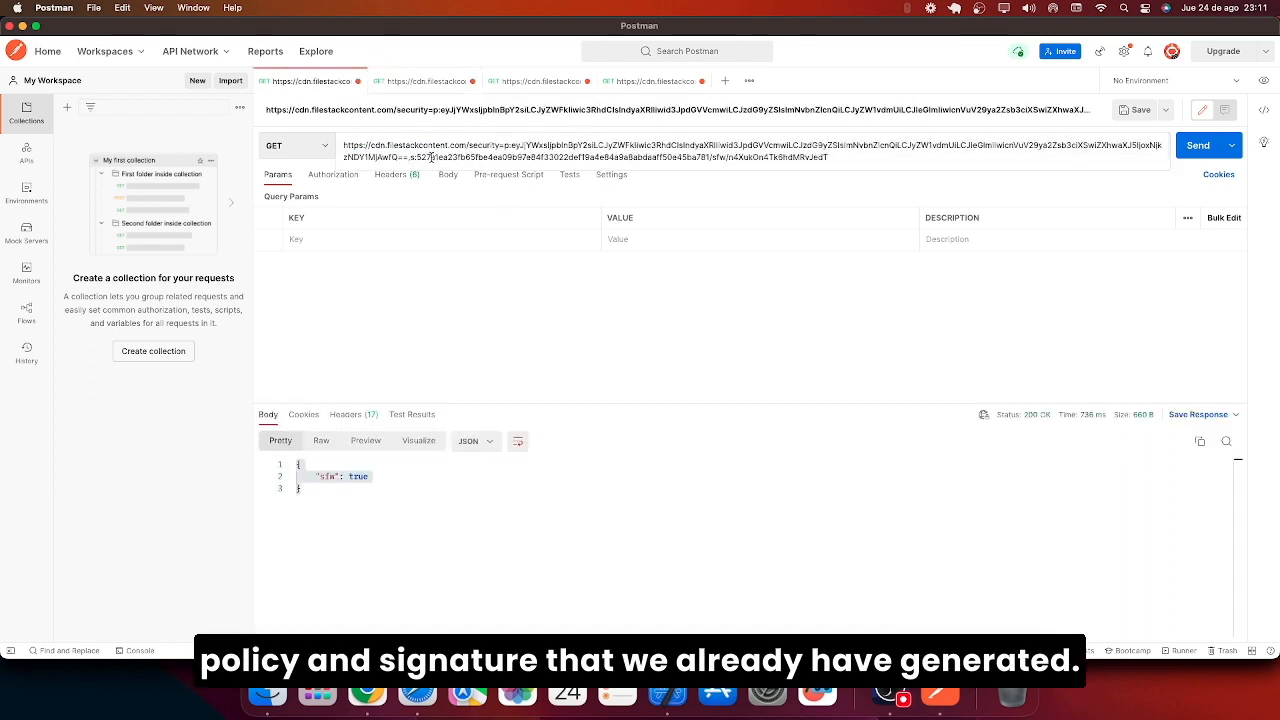
{"action": "left_click_drag", "start_coordinate": [416, 157], "coordinate": [710, 157]}
{"action": "key", "text": "super+c"}
{"action": "left_click", "coordinate": [434, 80]}
{"action": "left_click_drag", "start_coordinate": [506, 157], "coordinate": [560, 157]}
{"action": "key", "text": "super+v"}
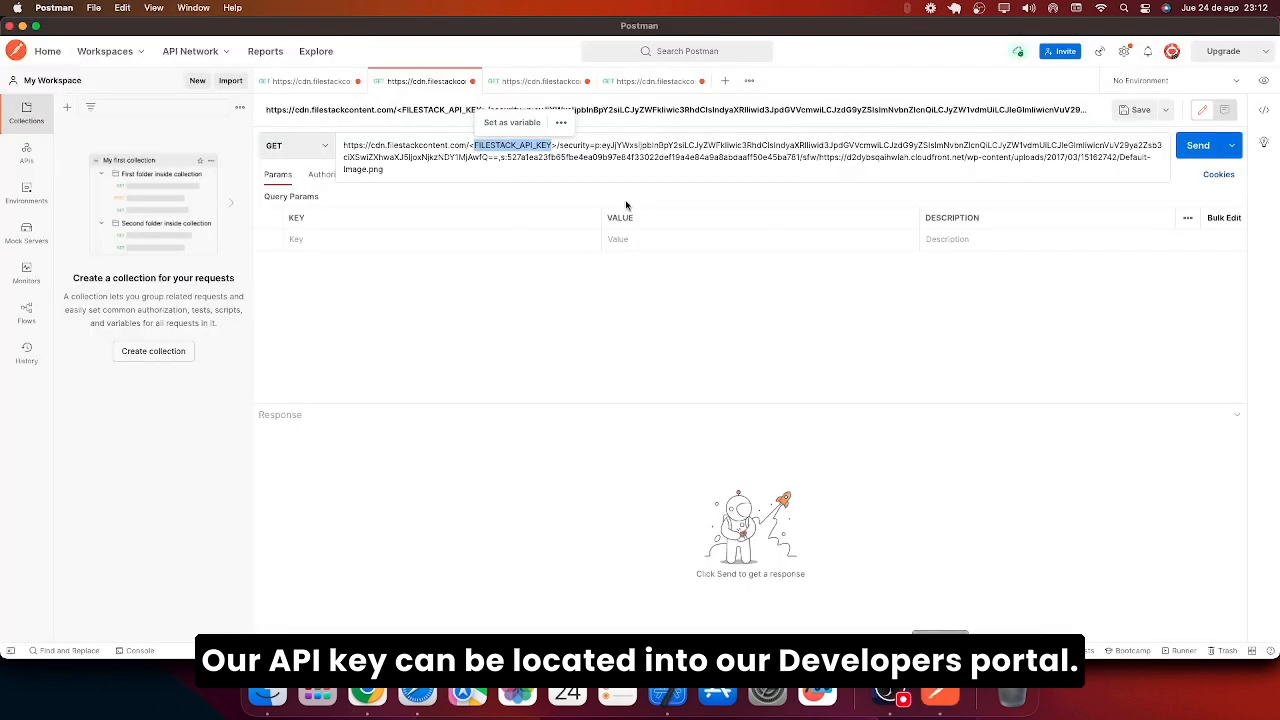
Paste the API key over <FILESTACK_API_KEY>, send the request, and confirm sfw true.
{"action": "left_click_drag", "start_coordinate": [557, 146], "coordinate": [470, 146]}
{"action": "key", "text": "super+v"}
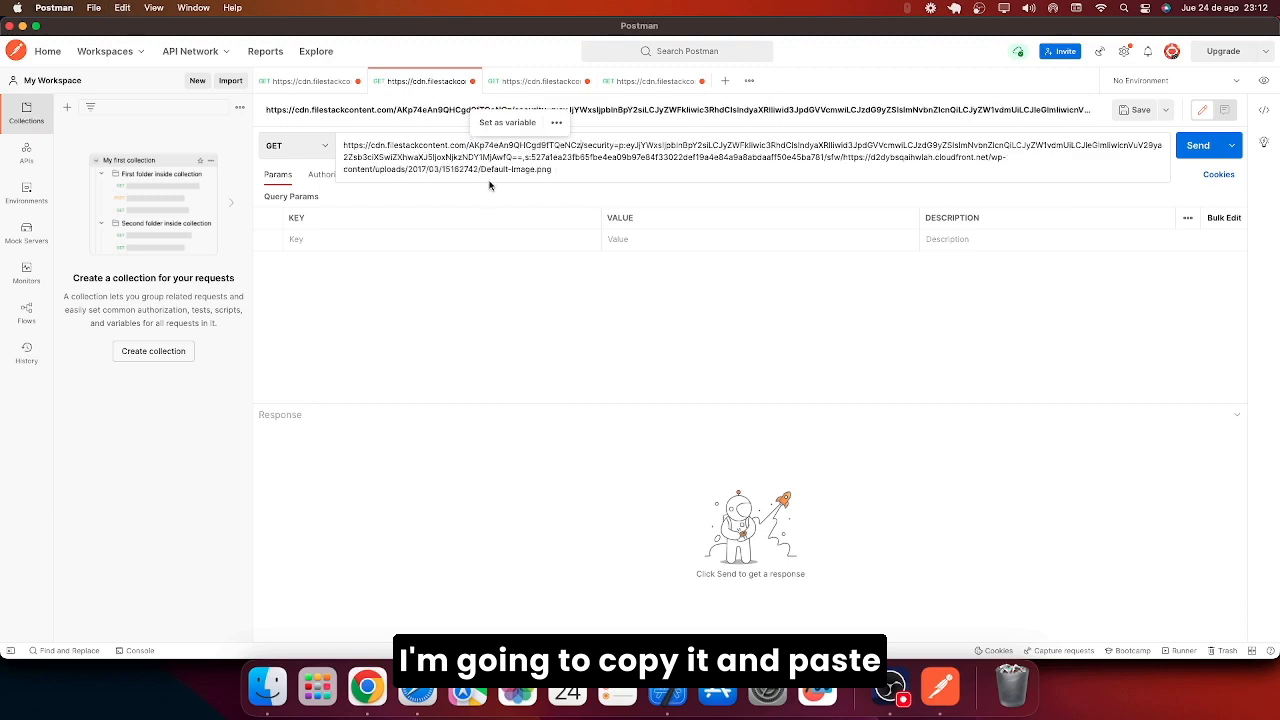
{"action": "left_click", "coordinate": [1192, 148]}
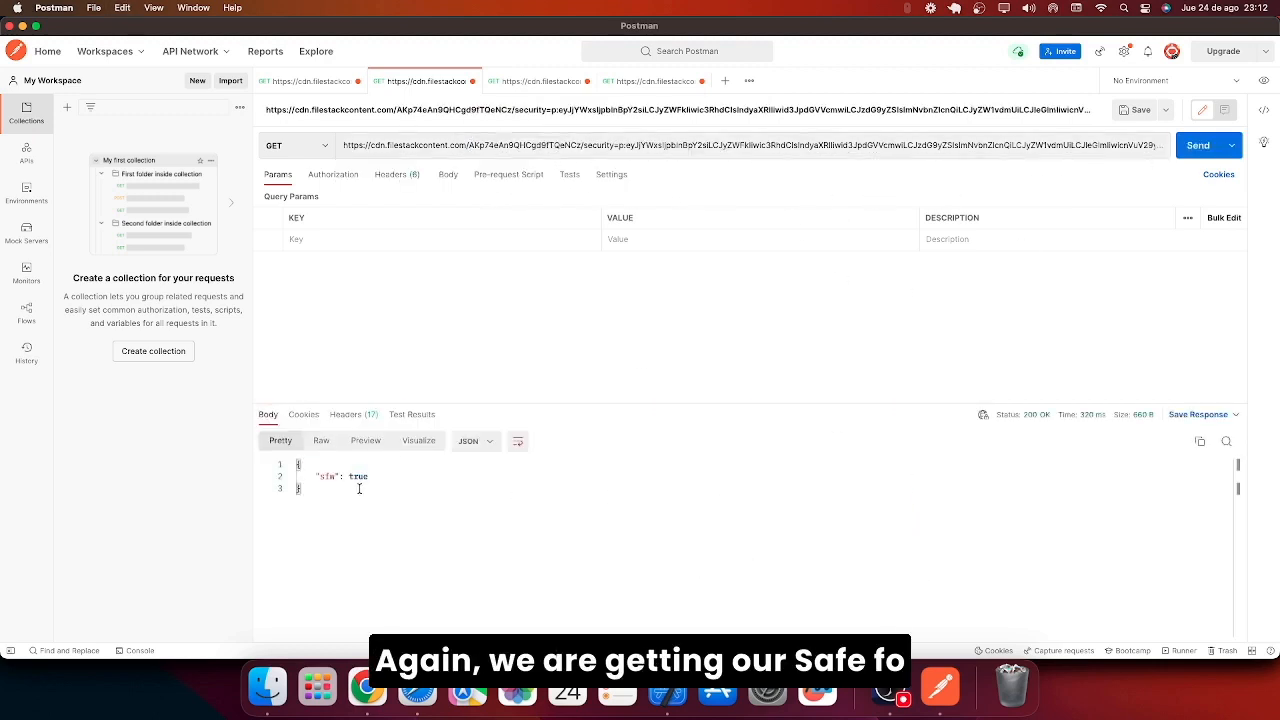
{"action": "left_click_drag", "start_coordinate": [359, 488], "coordinate": [286, 472]}
{"action": "left_click", "coordinate": [335, 510]}
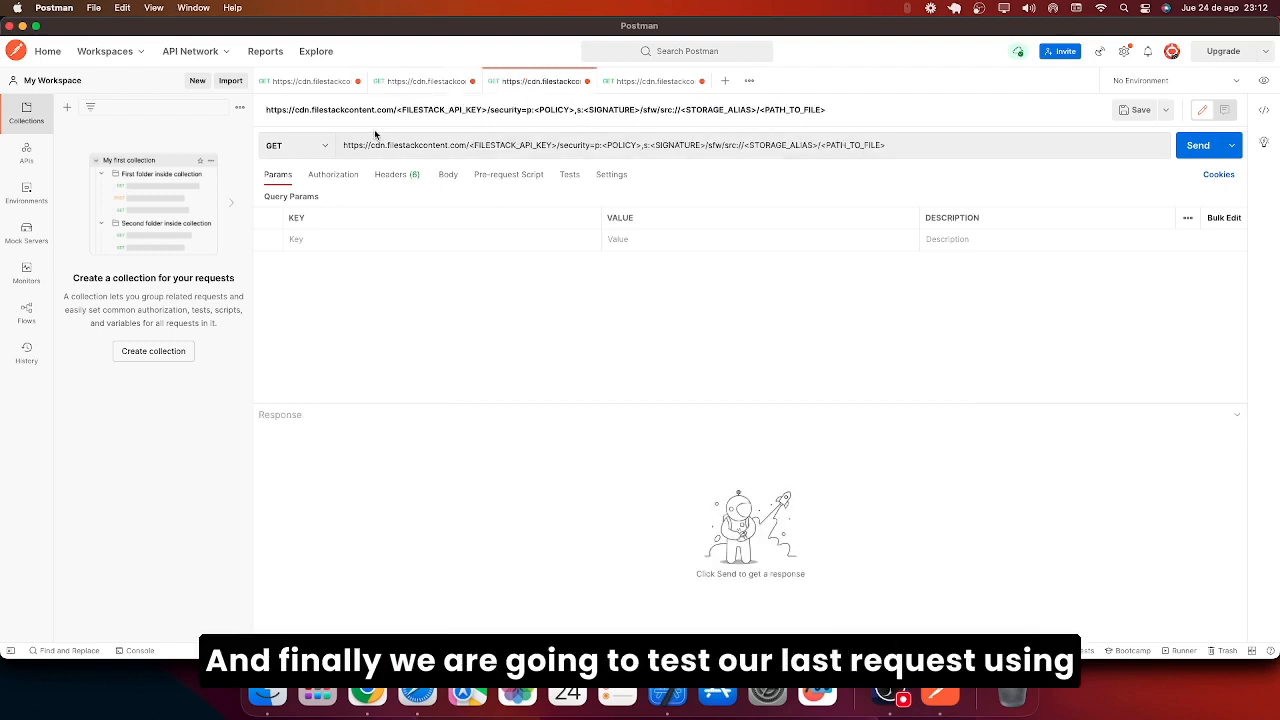
Copy the API key and security=p:…,s:… string from the external-URL request into the alias template.
{"action": "left_click", "coordinate": [786, 145]}
{"action": "key", "text": "shift+End"}
{"action": "key", "text": "super+a"}
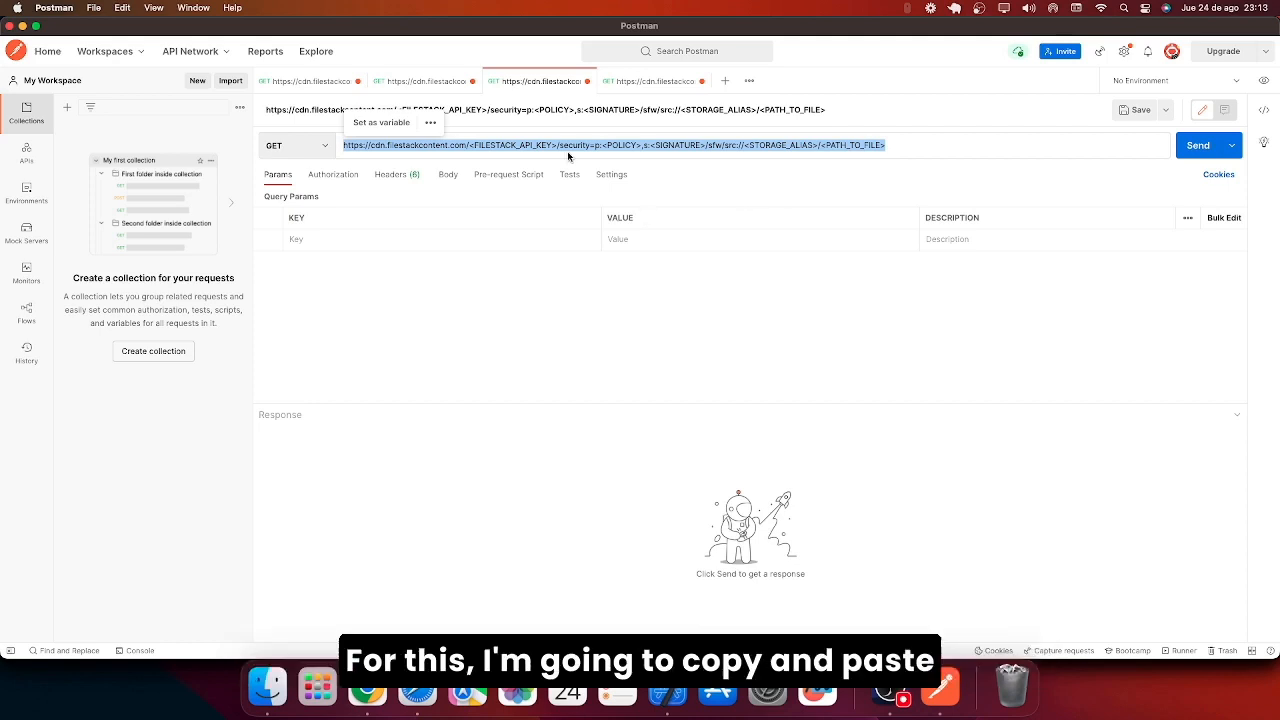
{"action": "double_click", "coordinate": [680, 145]}
{"action": "left_click", "coordinate": [425, 80]}
{"action": "left_click_drag", "start_coordinate": [468, 145], "coordinate": [585, 147]}
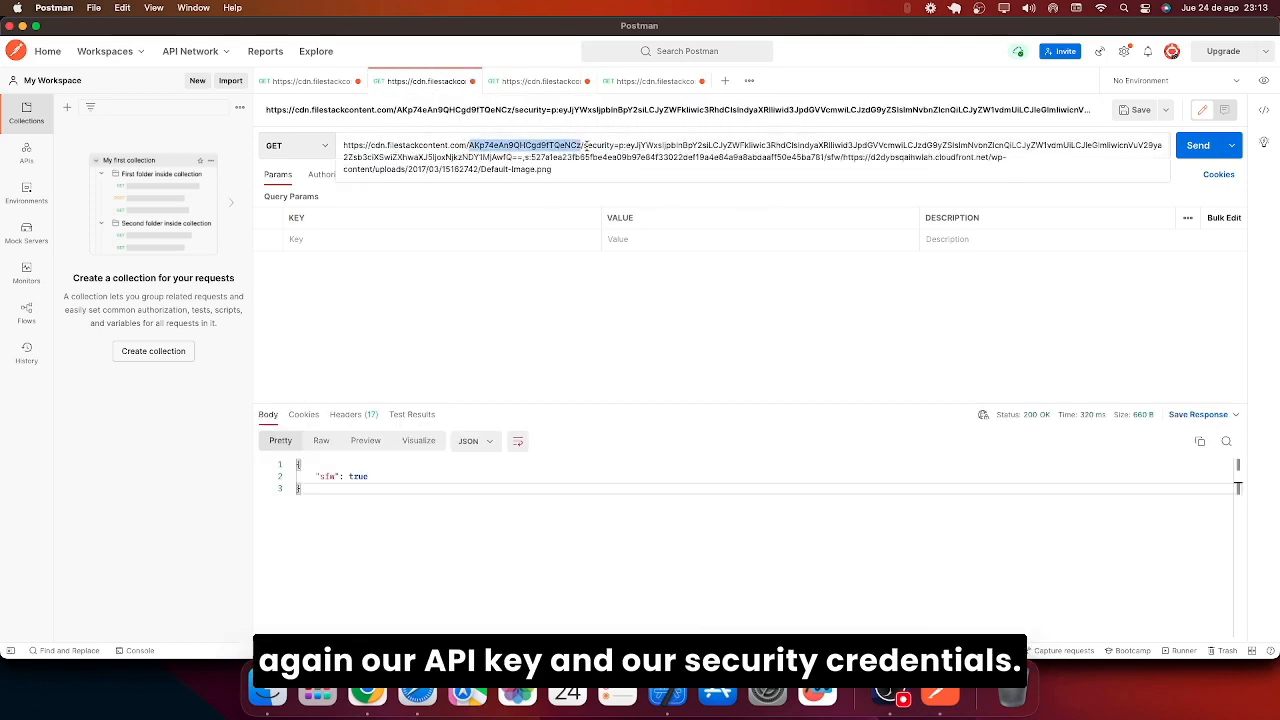
{"action": "left_click_drag", "start_coordinate": [585, 147], "coordinate": [828, 157]}
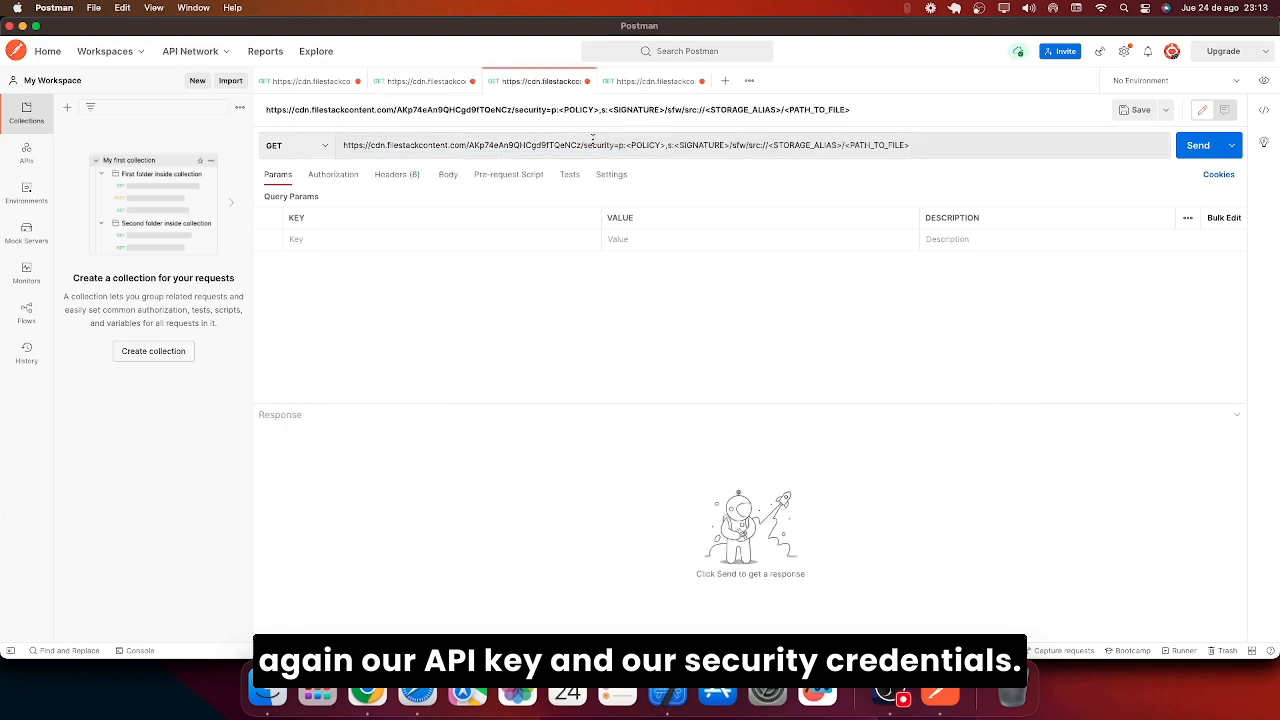
{"action": "left_click_drag", "start_coordinate": [584, 145], "coordinate": [727, 145]}
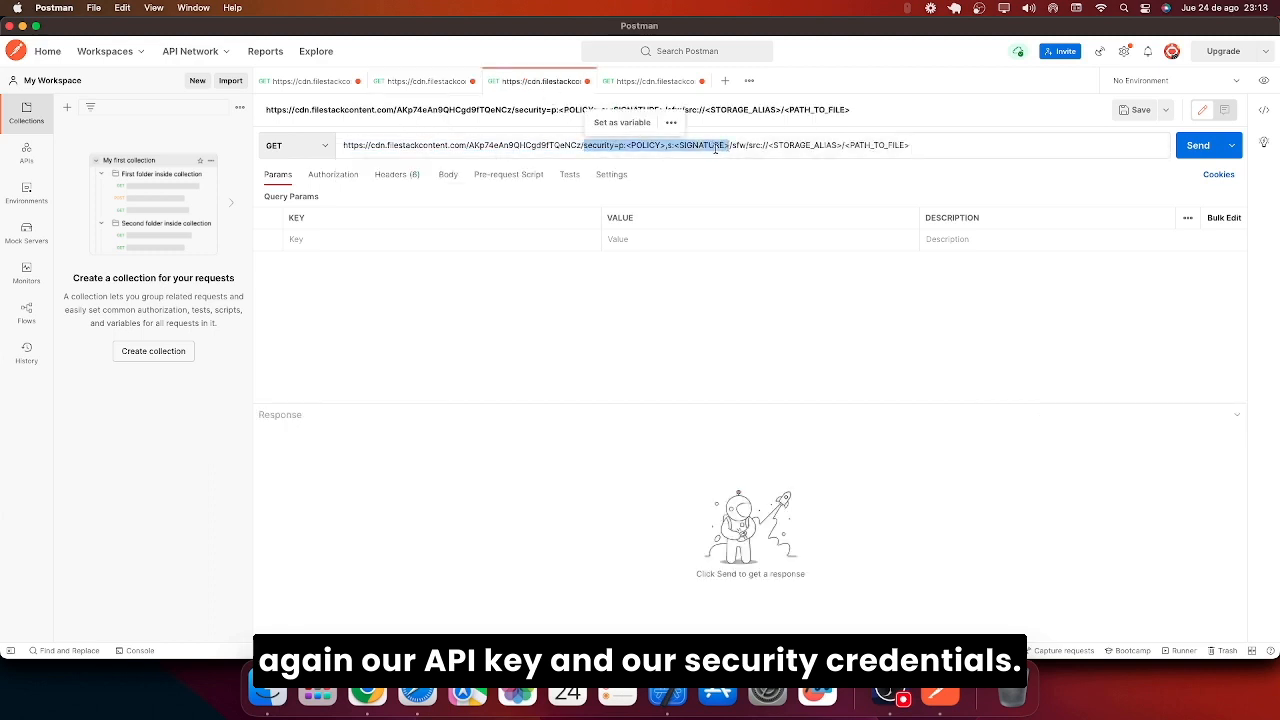
{"action": "key", "text": "super+v"}
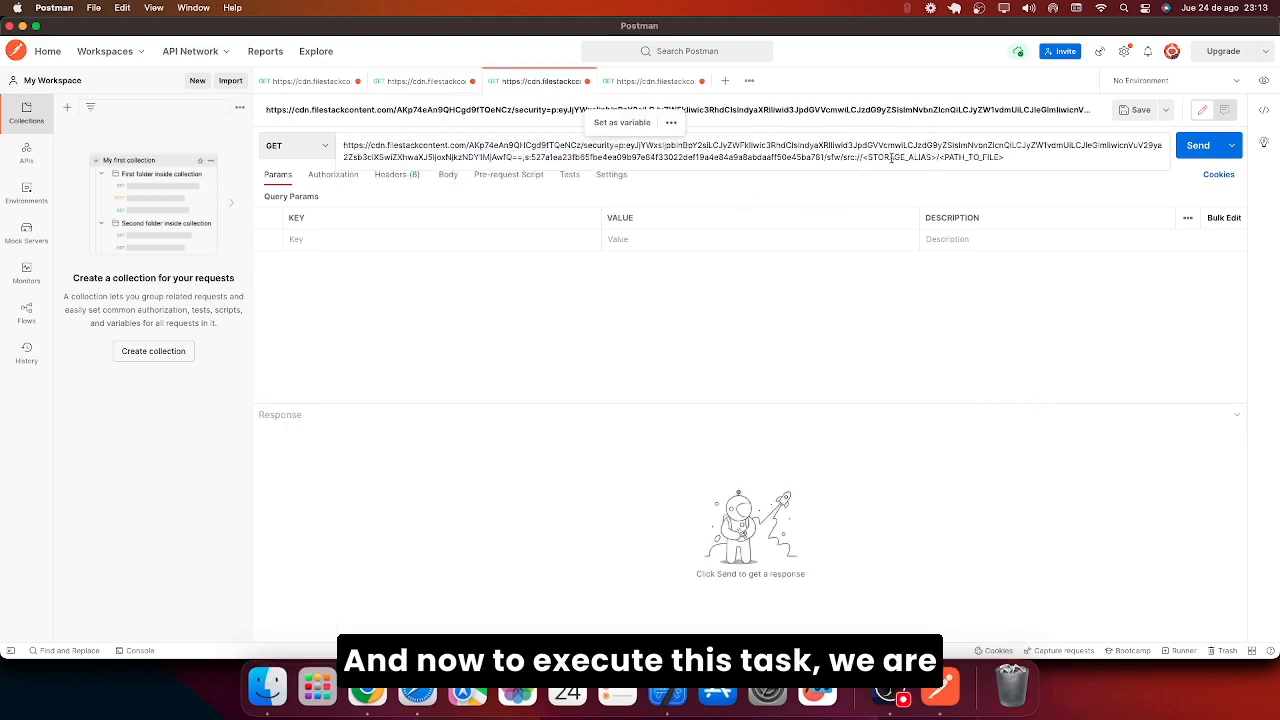
{"action": "double_click", "coordinate": [892, 157]}
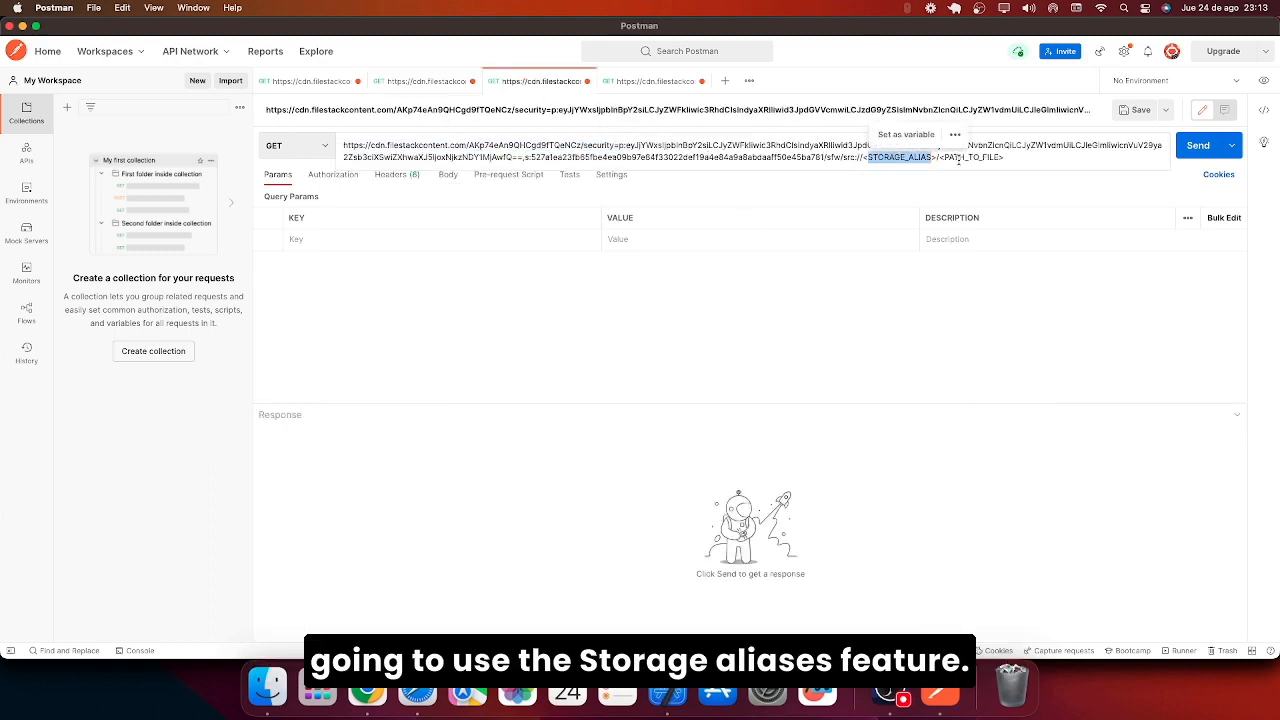
{"action": "double_click", "coordinate": [972, 157]}
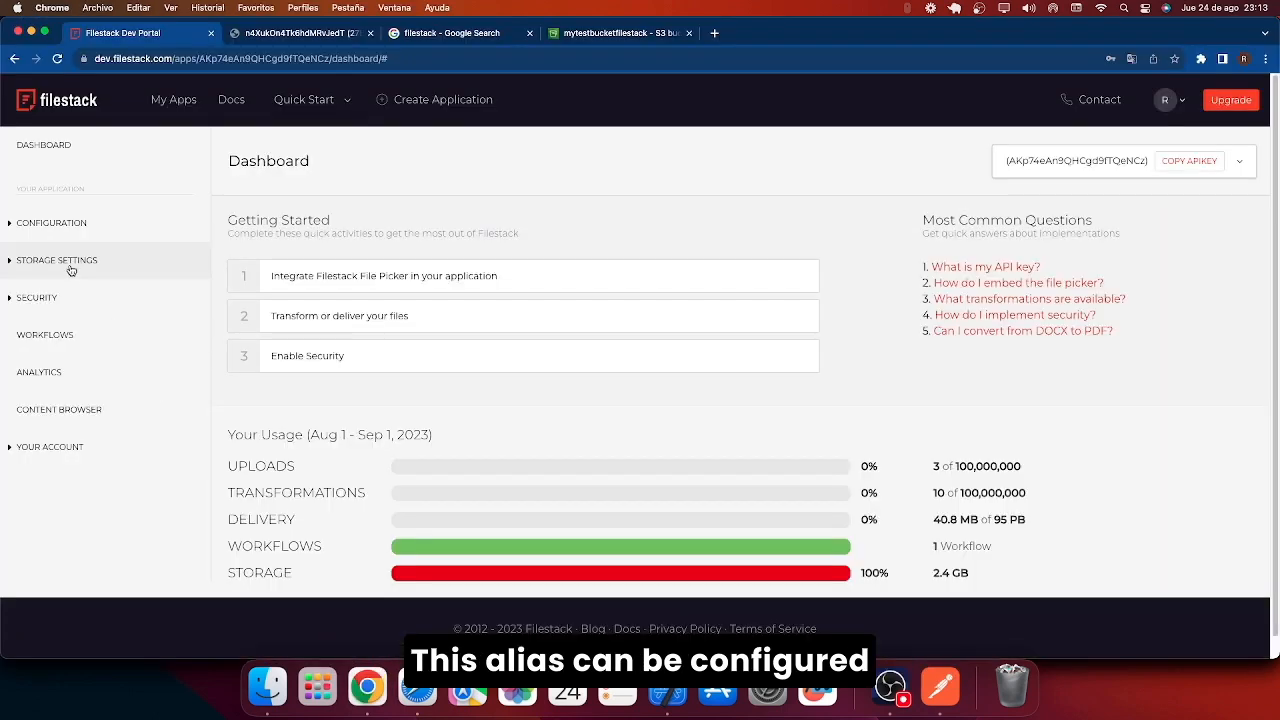
Copy the alias 'custom' from Configuration > Storage Aliases and paste it over <STORAGE_ALIAS>.
{"action": "left_click", "coordinate": [52, 222]}
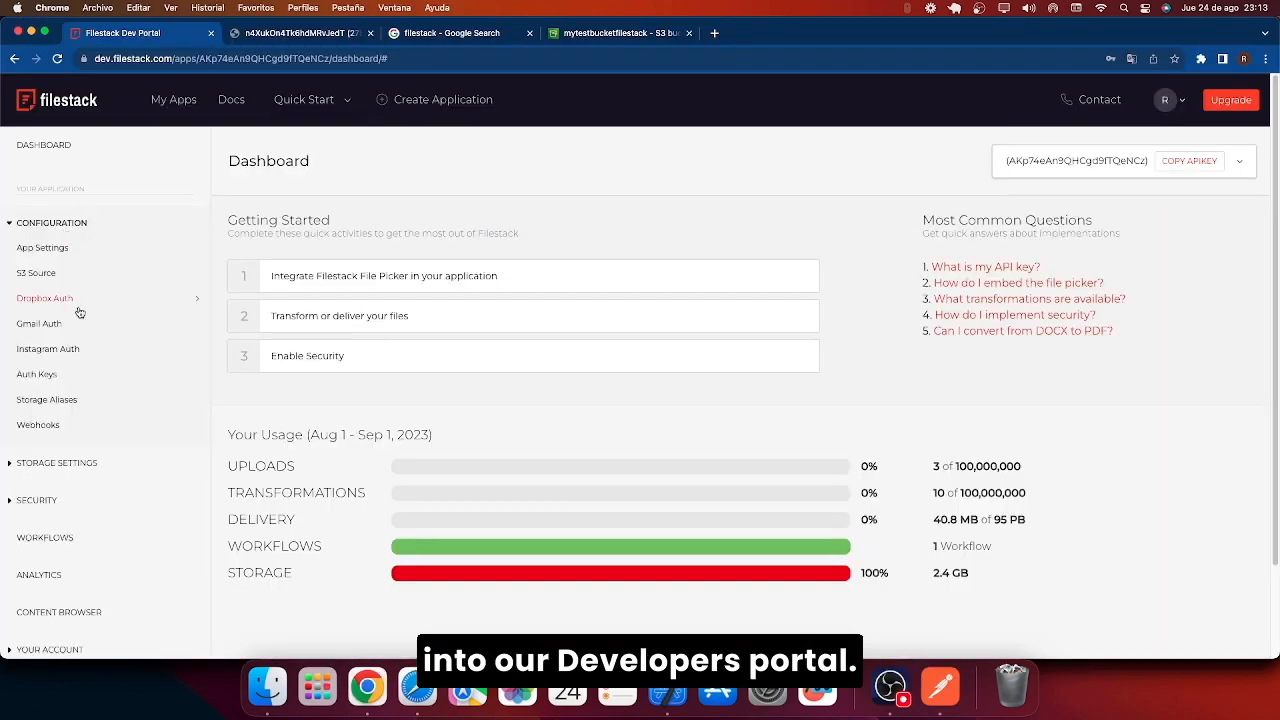
{"action": "left_click", "coordinate": [69, 412]}
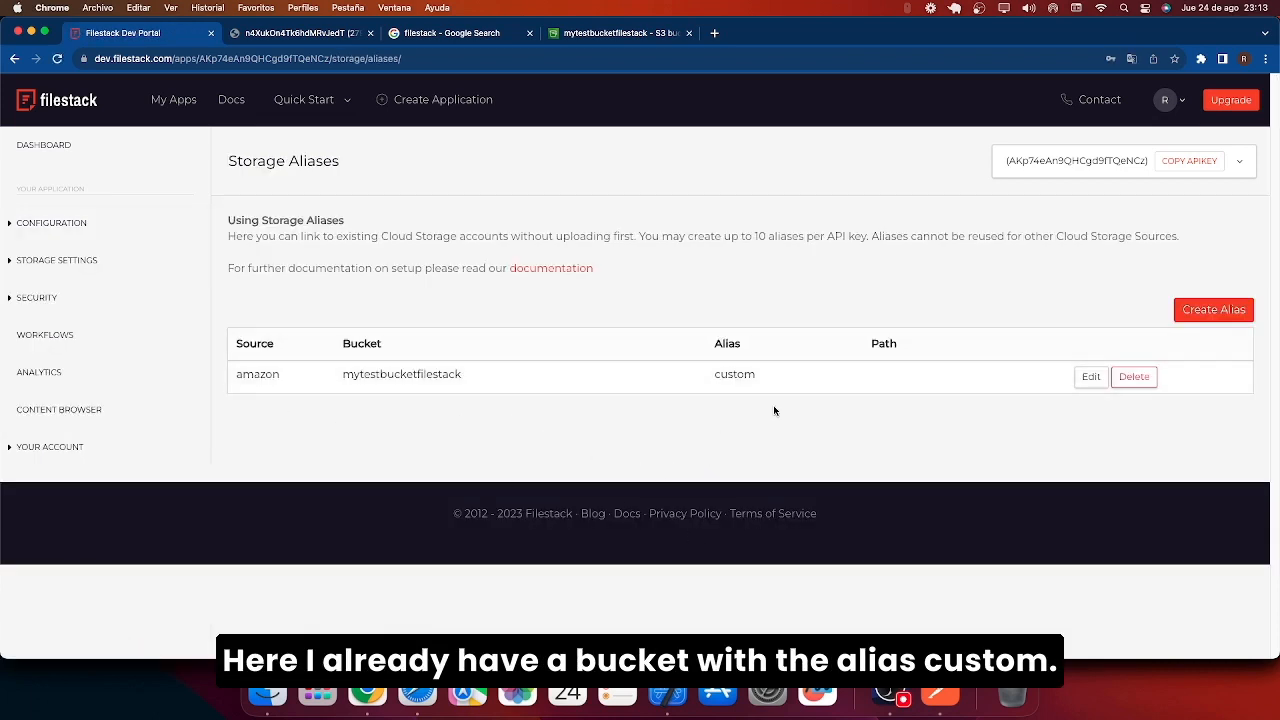
{"action": "left_click_drag", "start_coordinate": [765, 379], "coordinate": [713, 376]}
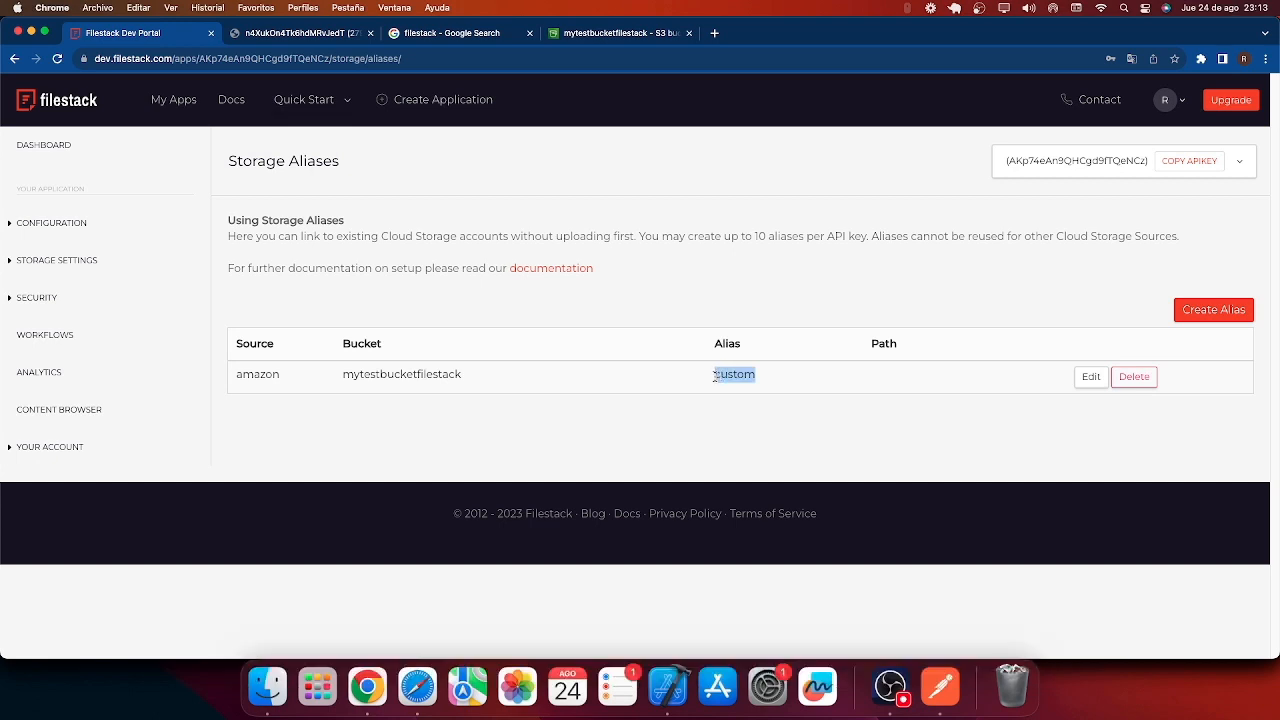
{"action": "left_click", "coordinate": [940, 686]}
{"action": "left_click_drag", "start_coordinate": [938, 157], "coordinate": [865, 157]}
{"action": "key", "text": "super+v"}
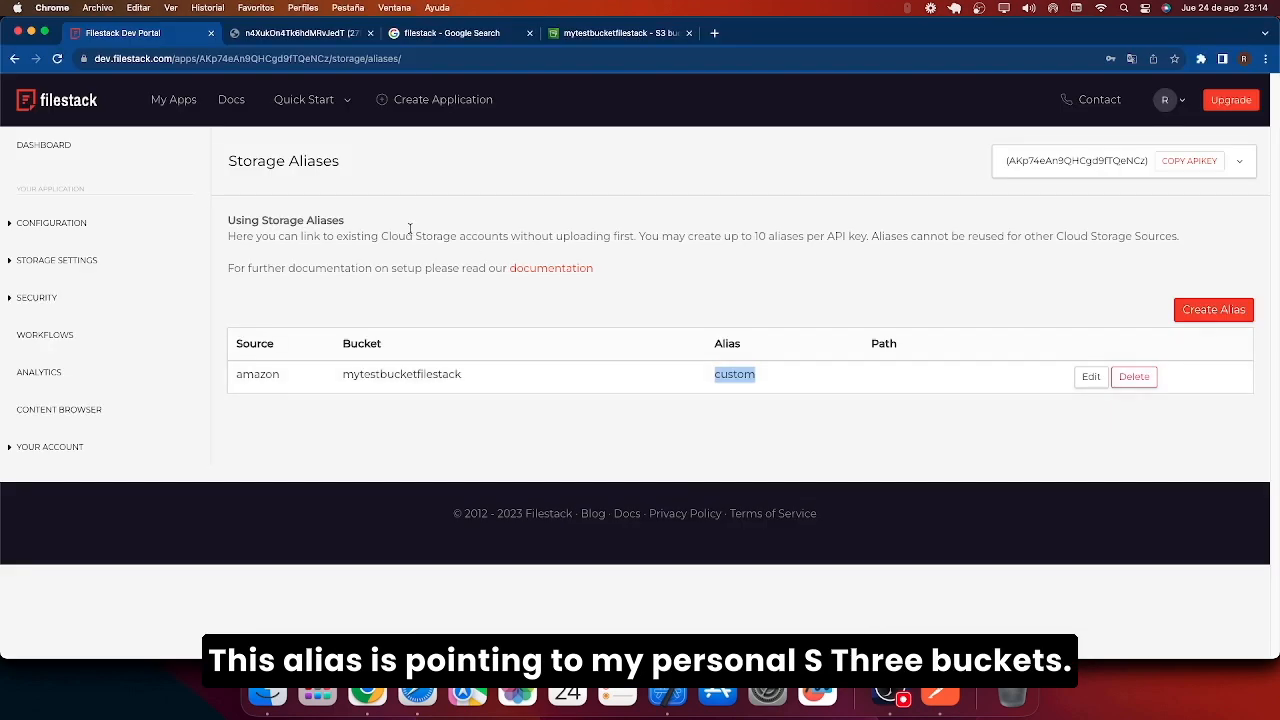
Sort mytestbucketfilestack newest first, copy the name imagen1.jpg, and preview the image.
{"action": "left_click", "coordinate": [555, 35]}
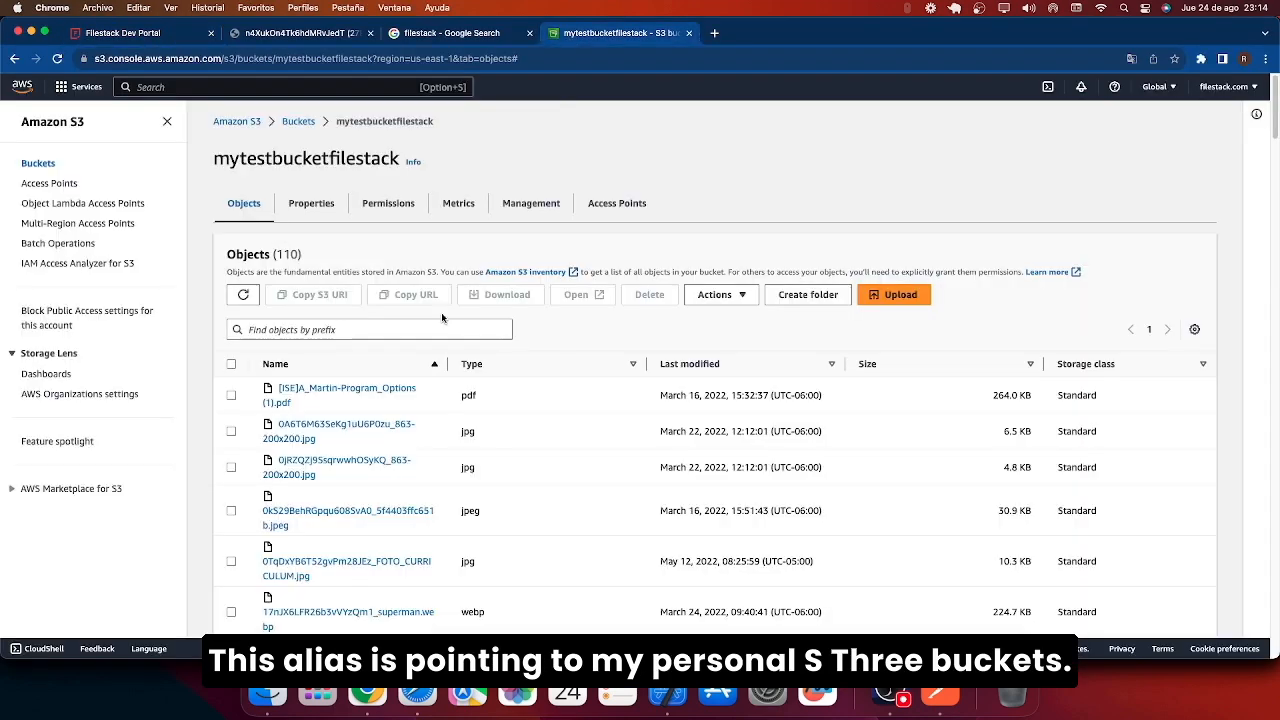
{"action": "left_click", "coordinate": [757, 362]}
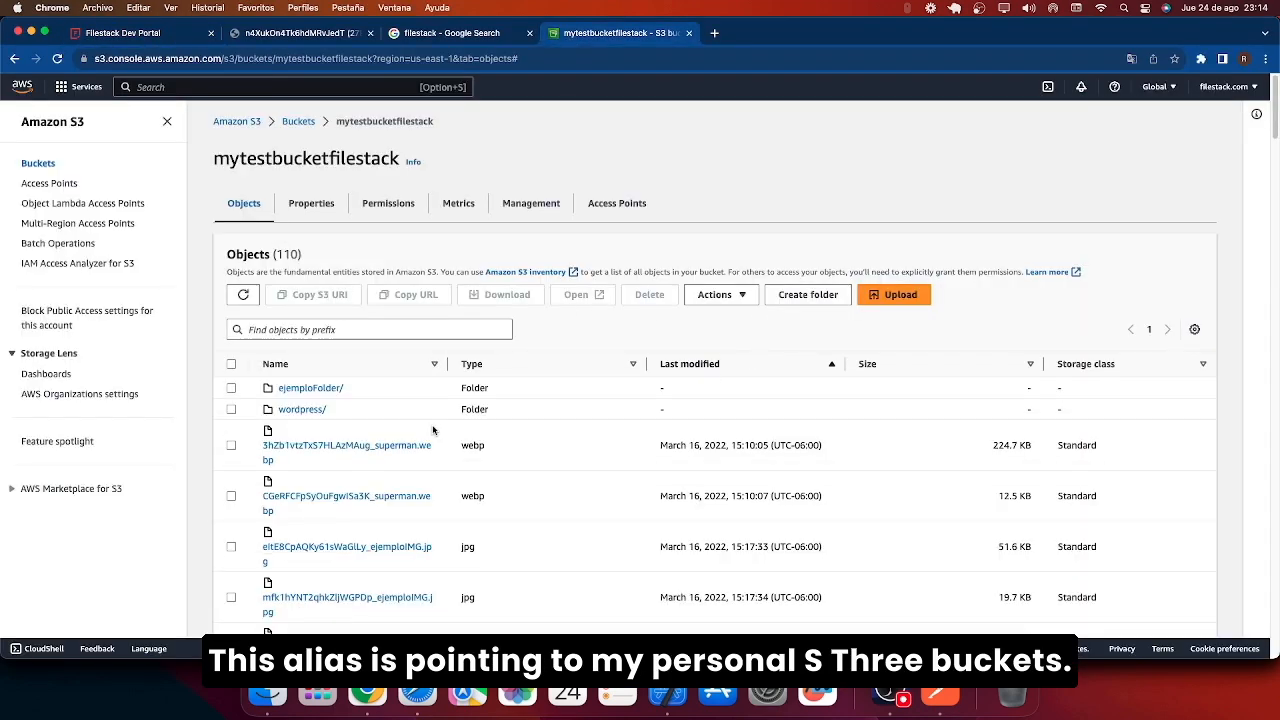
{"action": "left_click", "coordinate": [748, 362]}
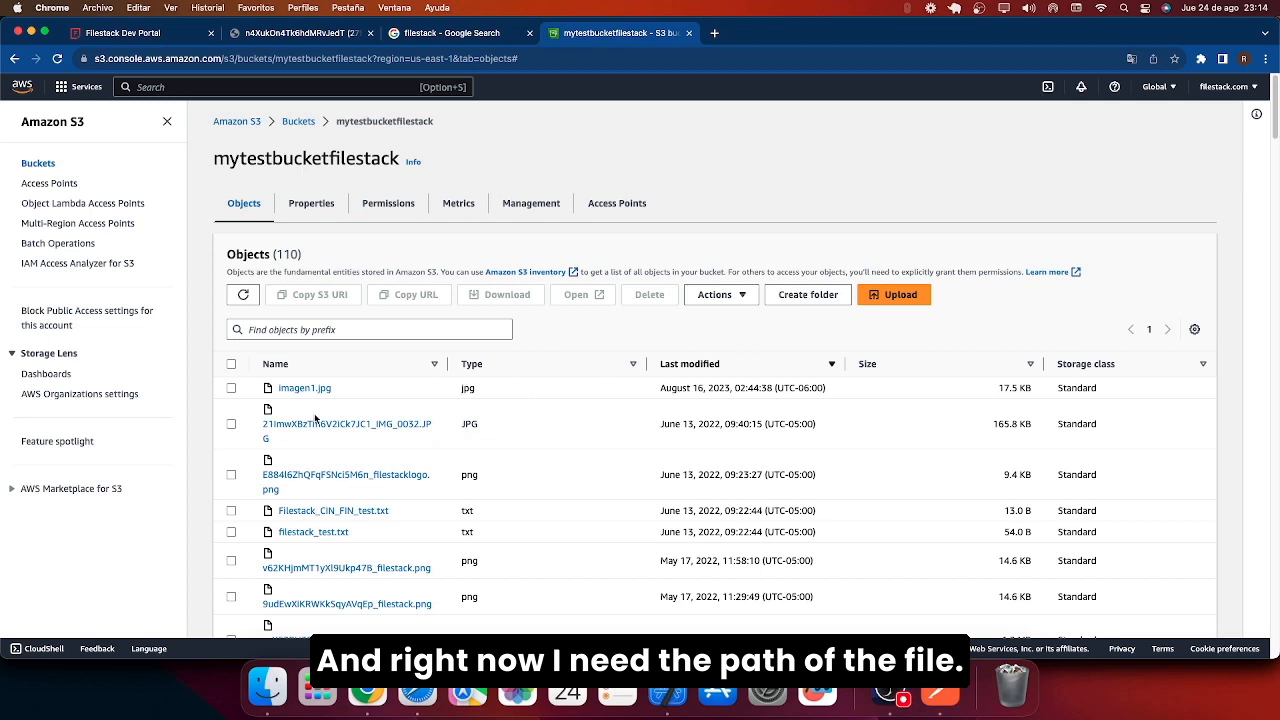
{"action": "left_click_drag", "start_coordinate": [332, 389], "coordinate": [280, 392]}
{"action": "key", "text": "super+c"}
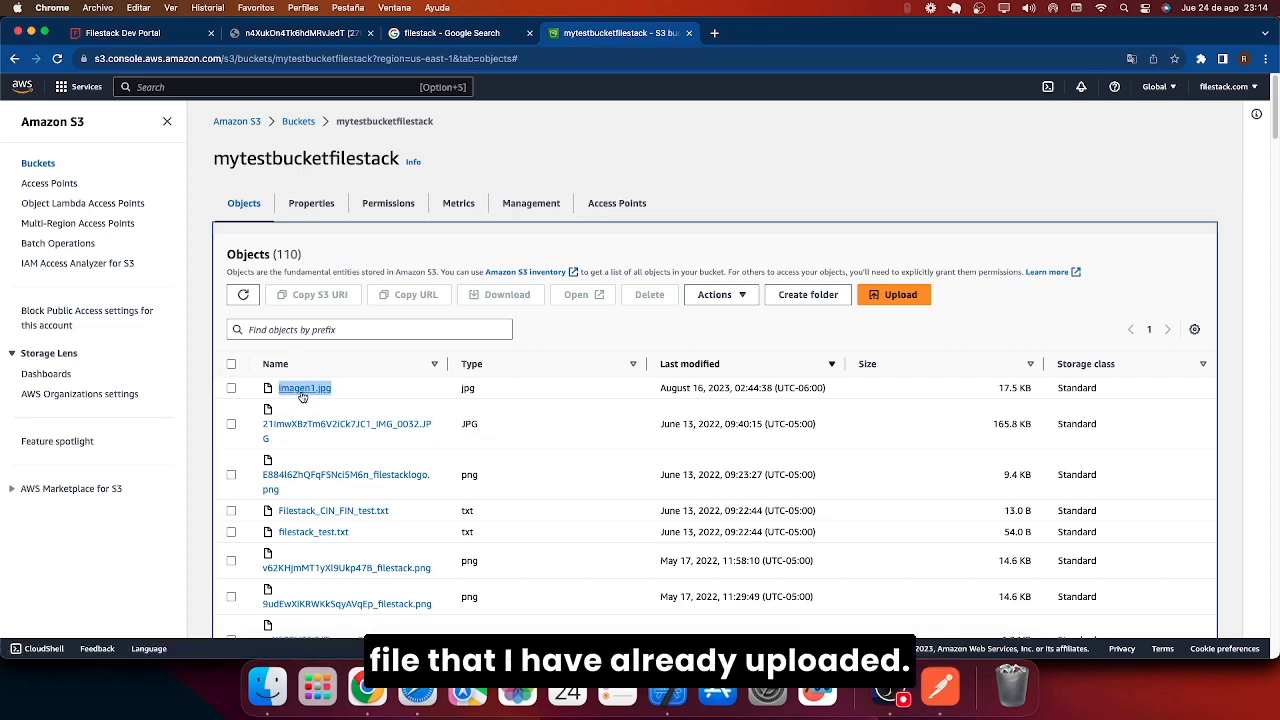
{"action": "left_click", "coordinate": [290, 390]}
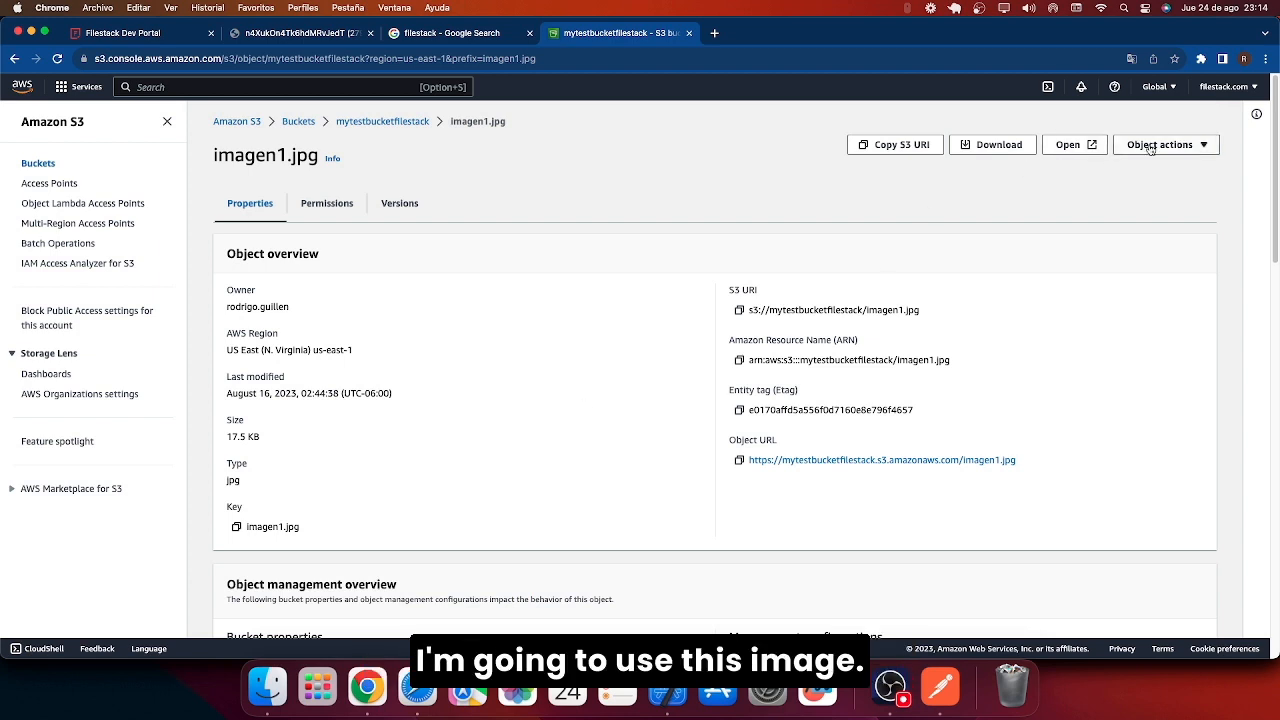
{"action": "left_click", "coordinate": [1064, 149]}
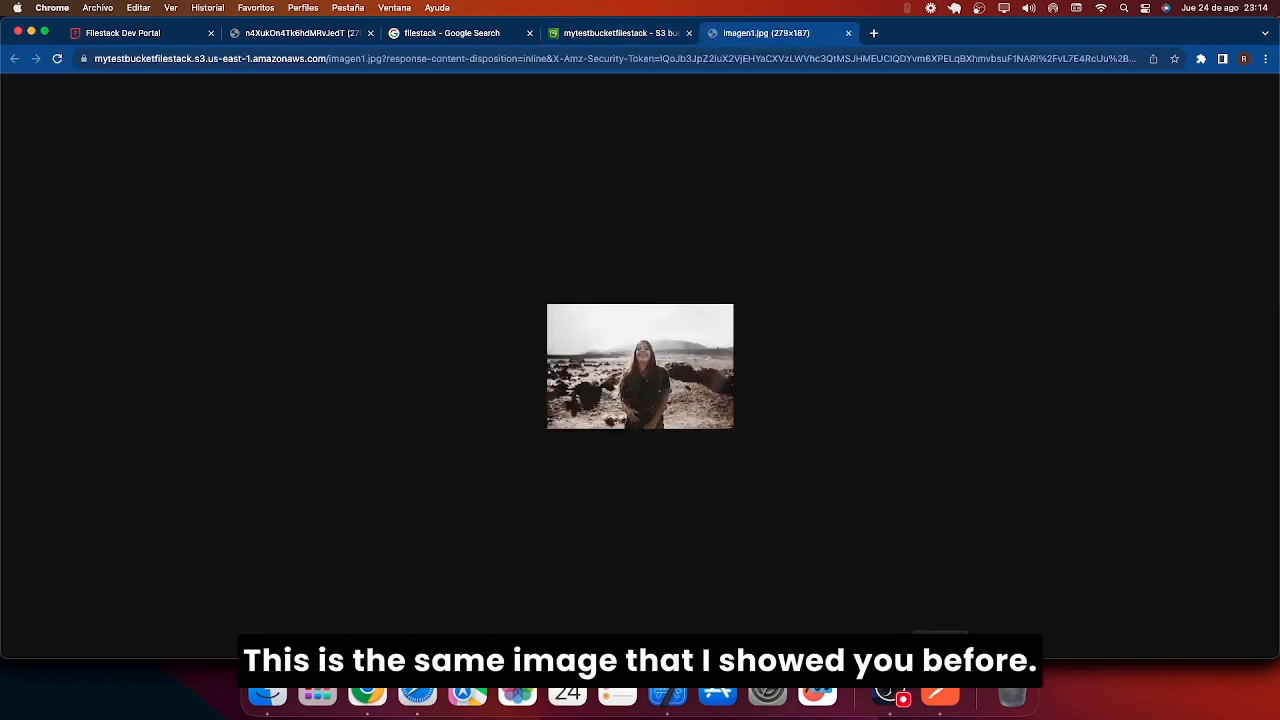
{"action": "left_click", "coordinate": [945, 692]}
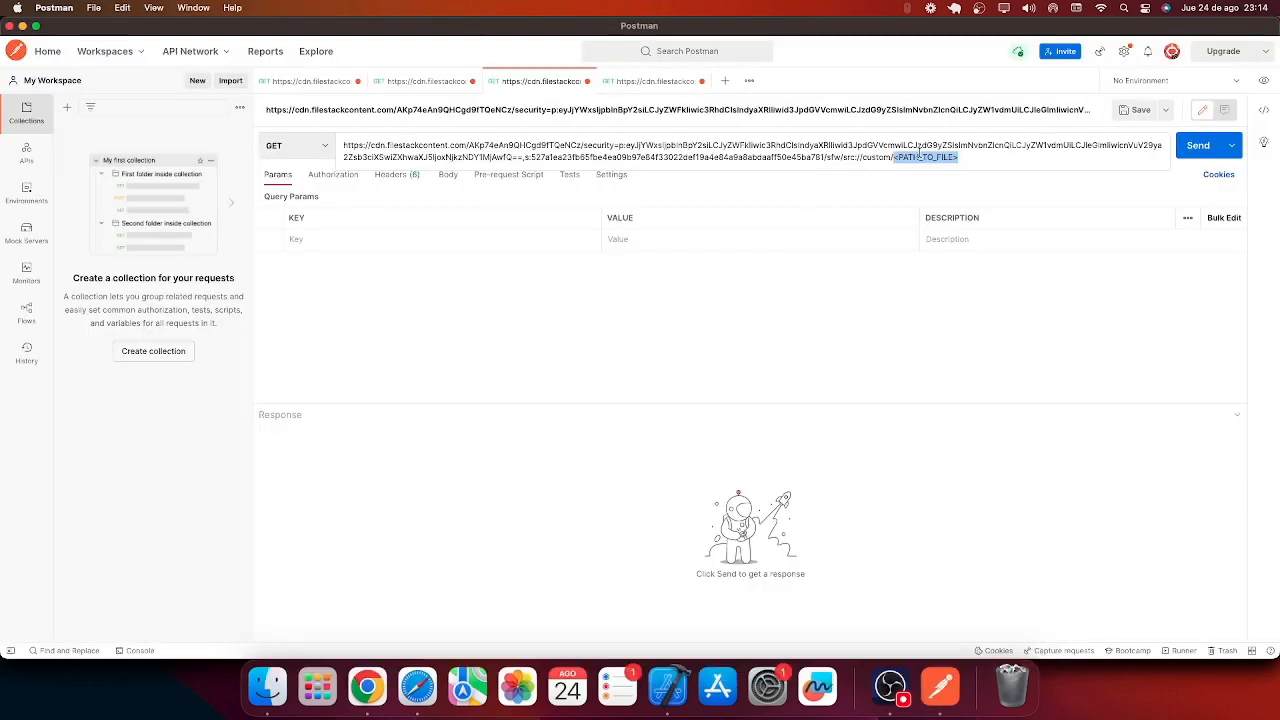
Paste imagen1.jpg over <PATH_TO_FILE>, send the alias request, and confirm sfw true.
{"action": "key", "text": "super+v"}
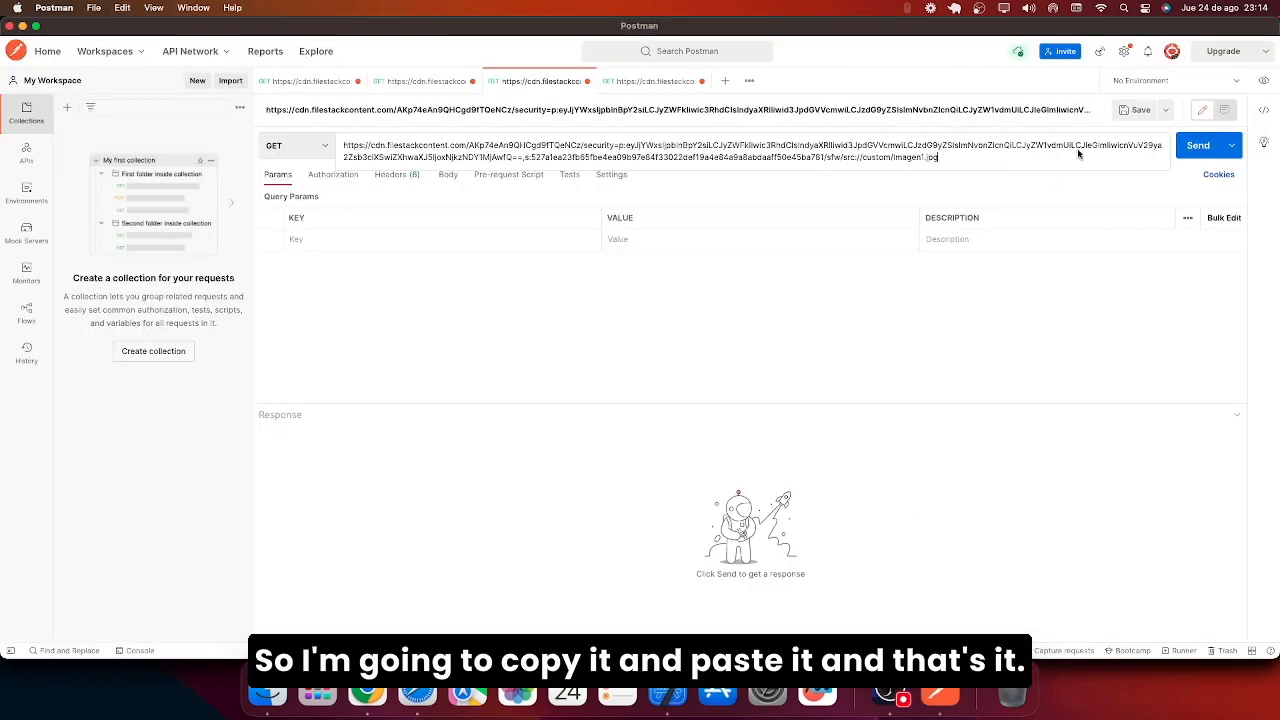
{"action": "left_click", "coordinate": [1190, 152]}
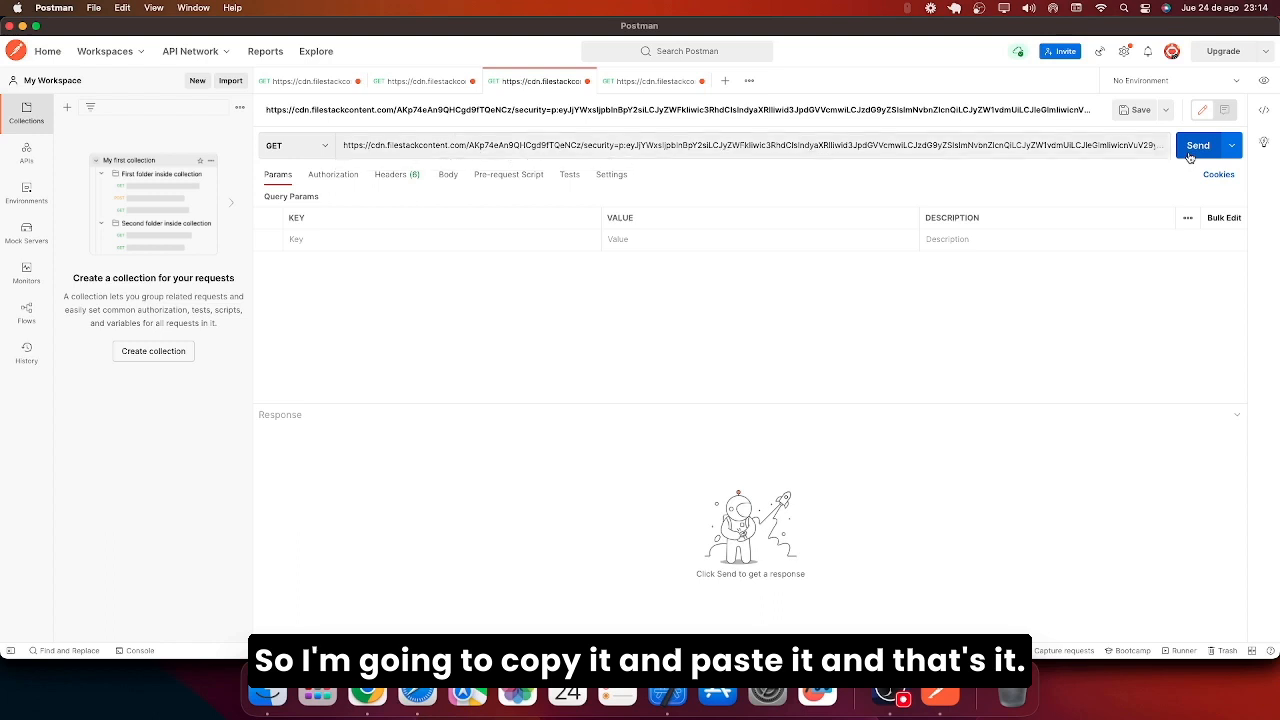
{"action": "left_click_drag", "start_coordinate": [325, 510], "coordinate": [270, 465]}
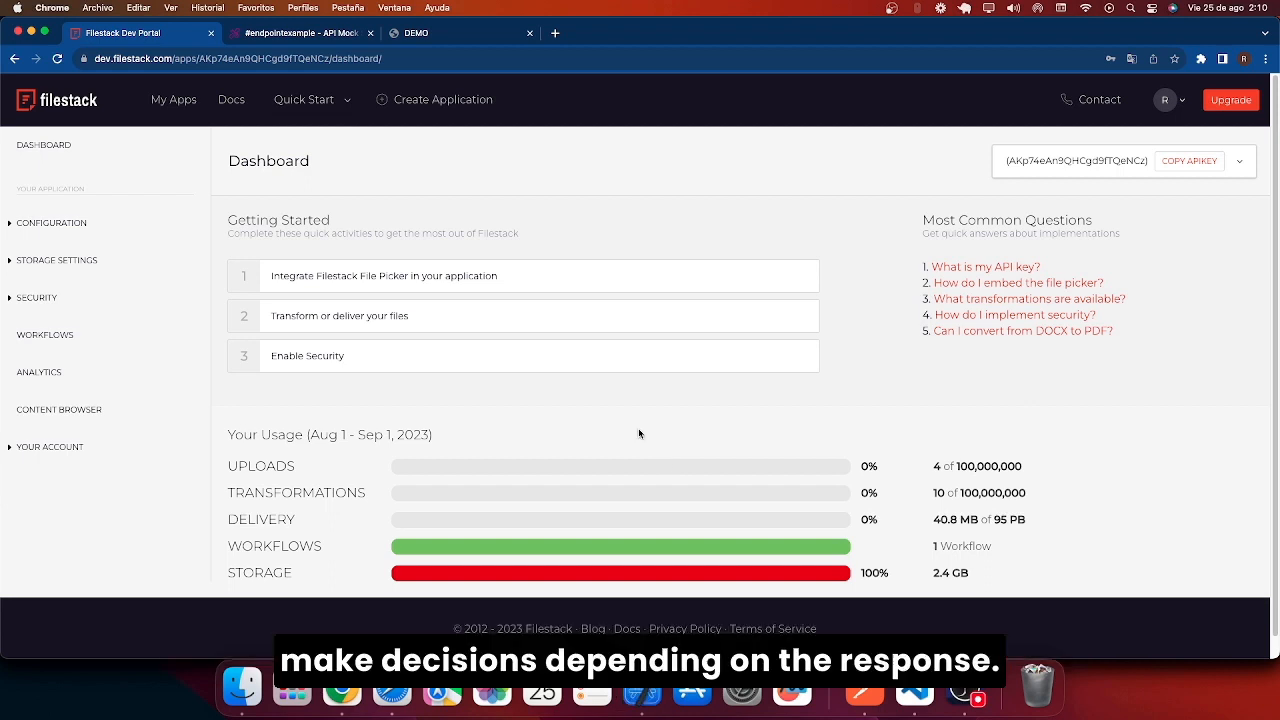
Create a new workflow named ImageSFWWorkflow.
{"action": "left_click", "coordinate": [137, 339]}
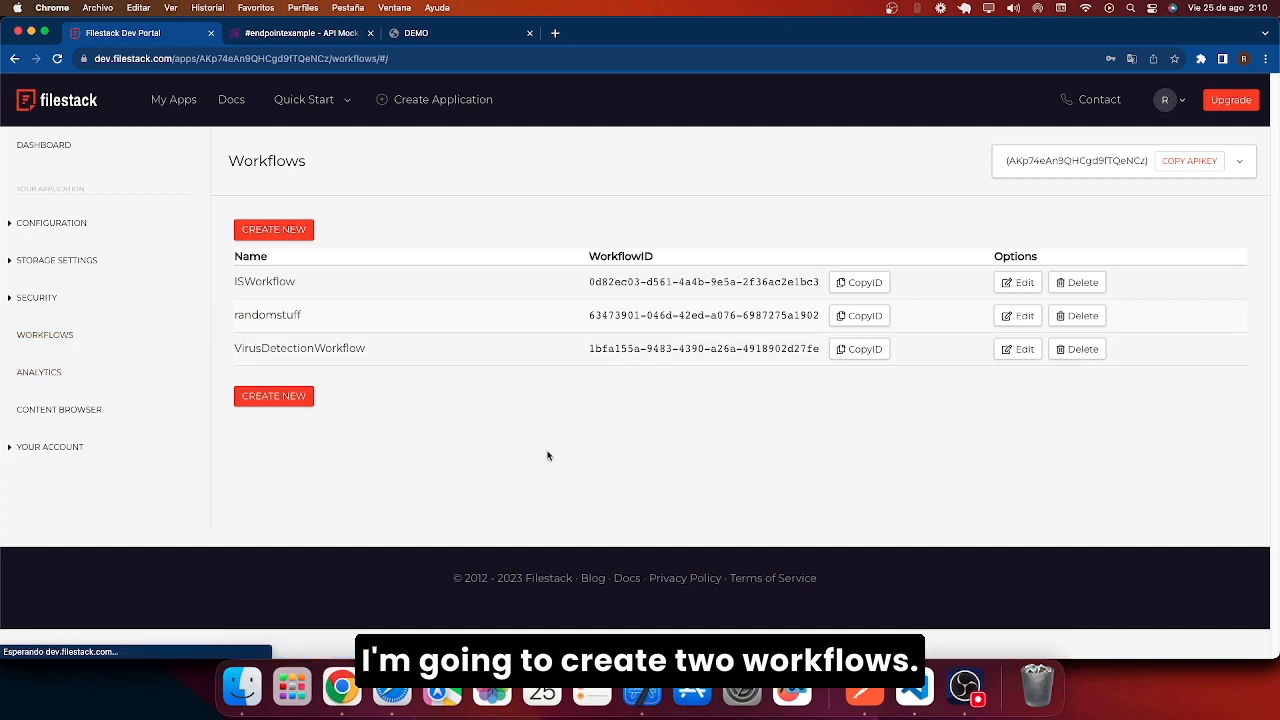
{"action": "left_click", "coordinate": [300, 240]}
{"action": "key", "text": "super+a"}
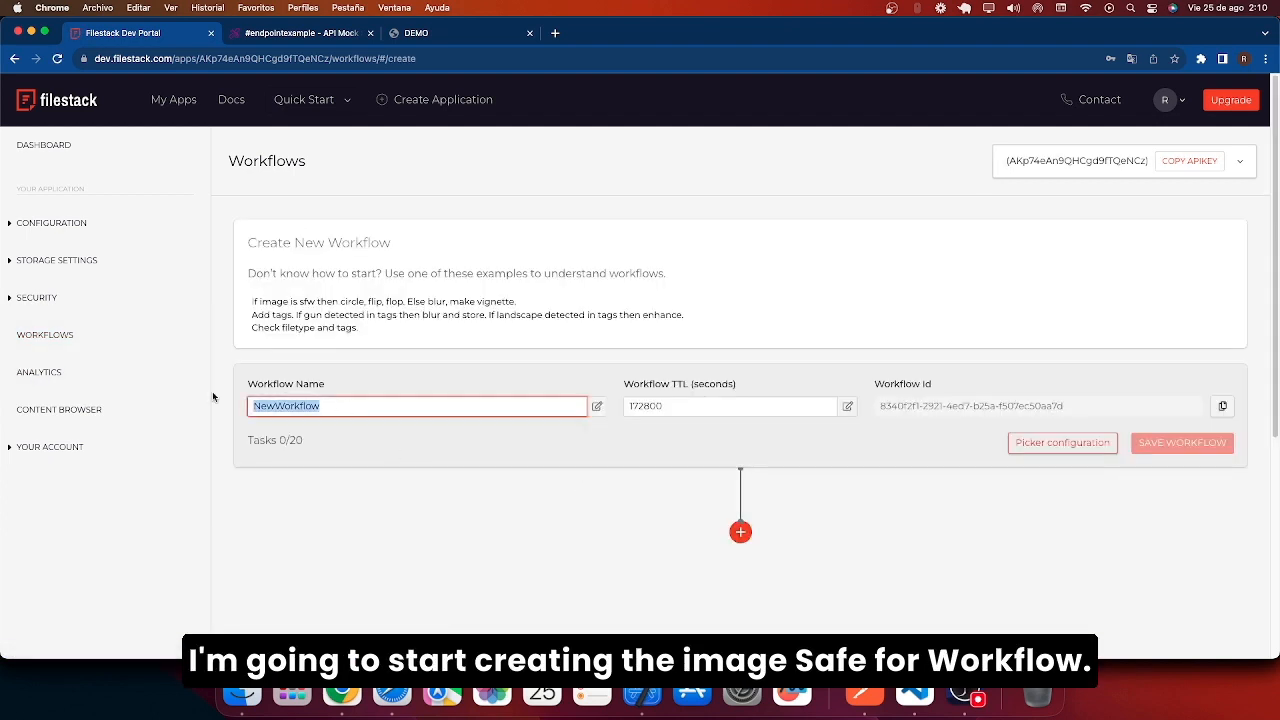
{"action": "key", "text": "BackSpace"}
{"action": "type", "text": "ImageSFW"}
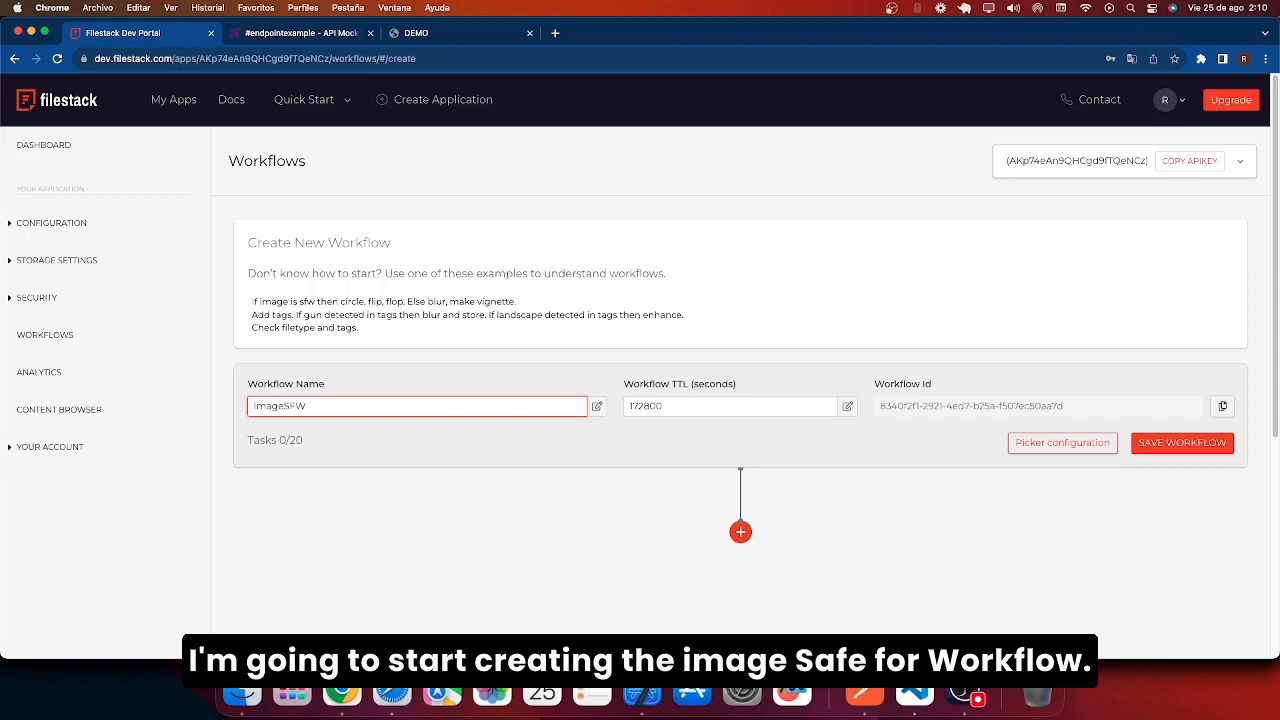
{"action": "type", "text": "Work"}
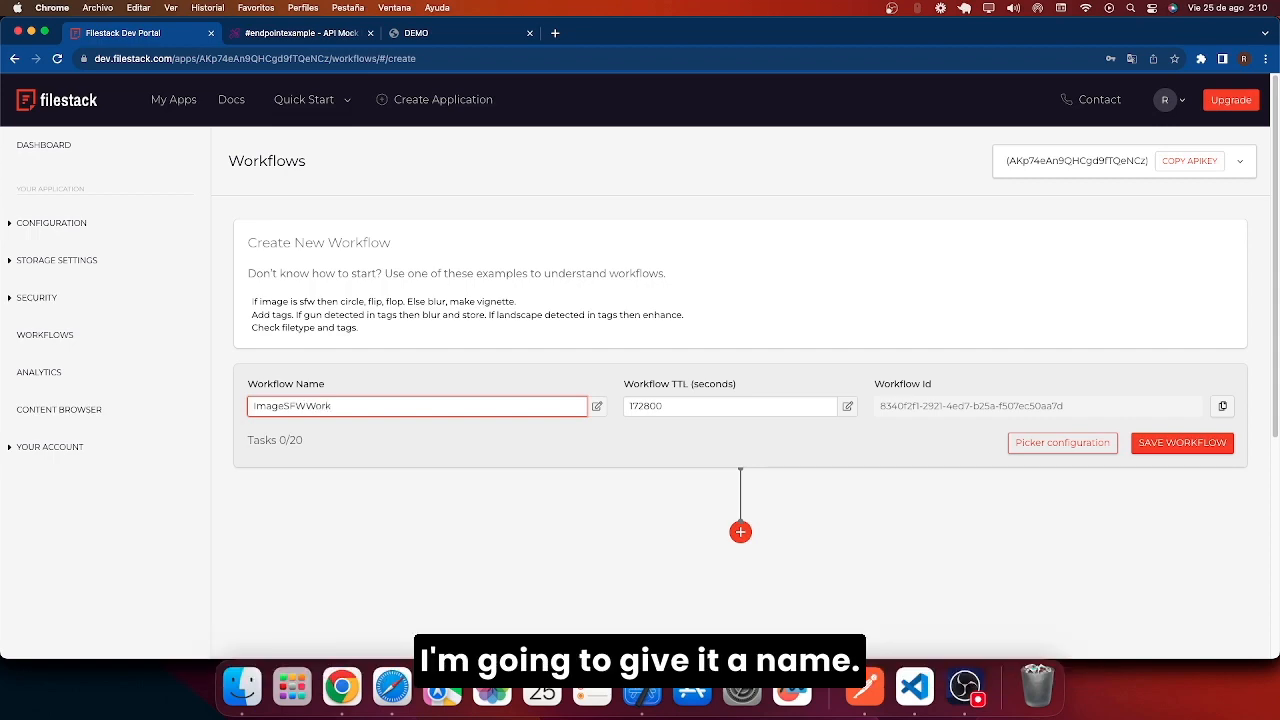
{"action": "type", "text": "flow"}
Add the sfw task from the Intelligence list as the workflow's first task.
{"action": "scroll", "coordinate": [771, 477], "scroll_direction": "down", "scroll_amount": 3}
{"action": "left_click", "coordinate": [743, 405]}
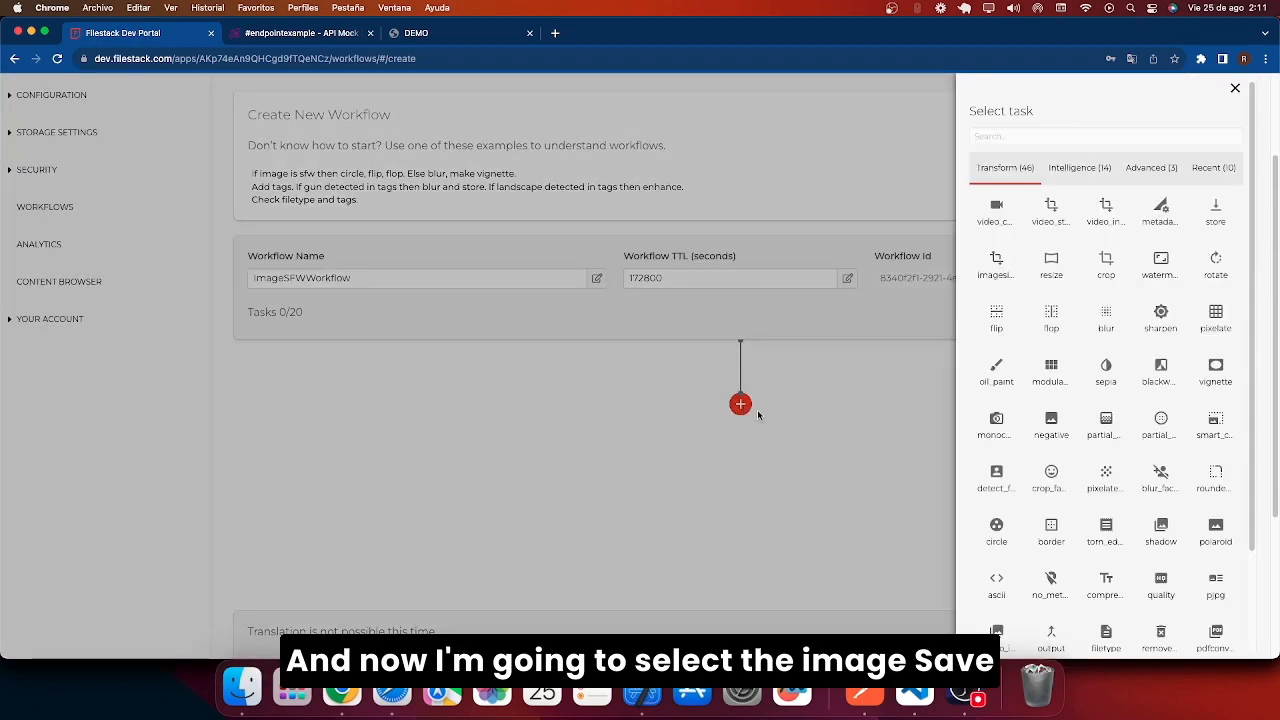
{"action": "left_click", "coordinate": [1066, 177]}
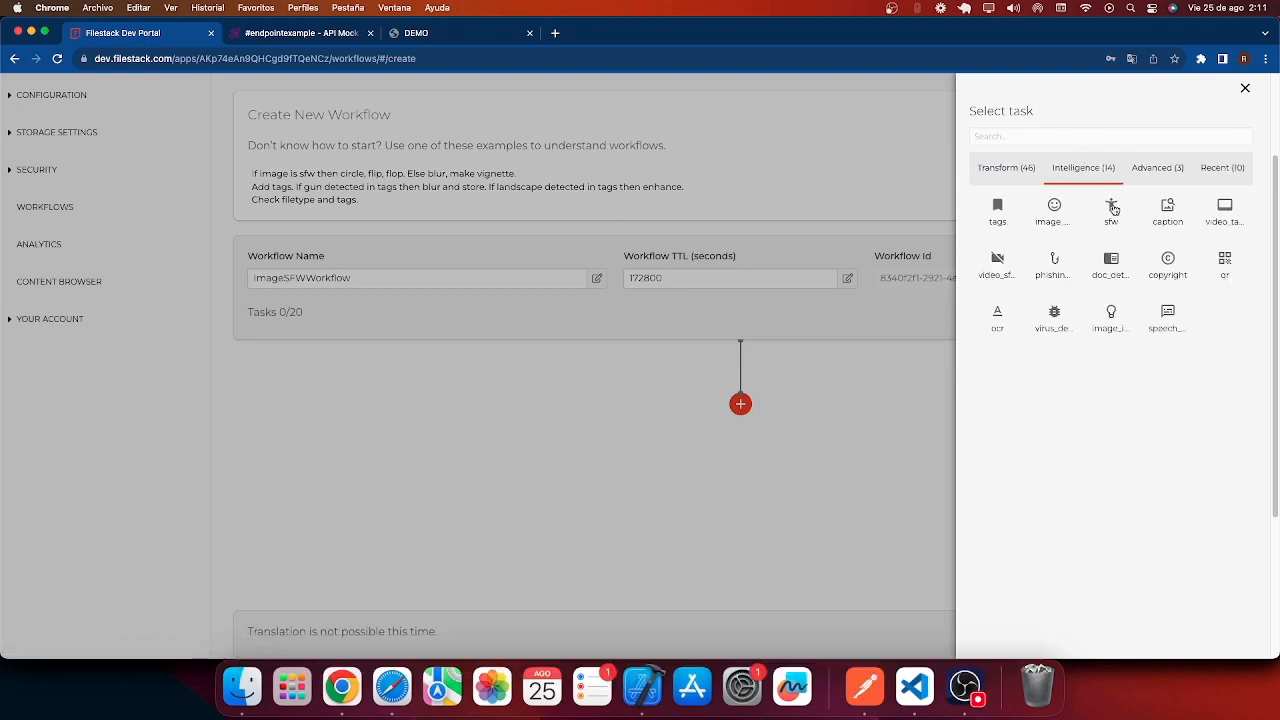
{"action": "left_click", "coordinate": [1111, 207]}
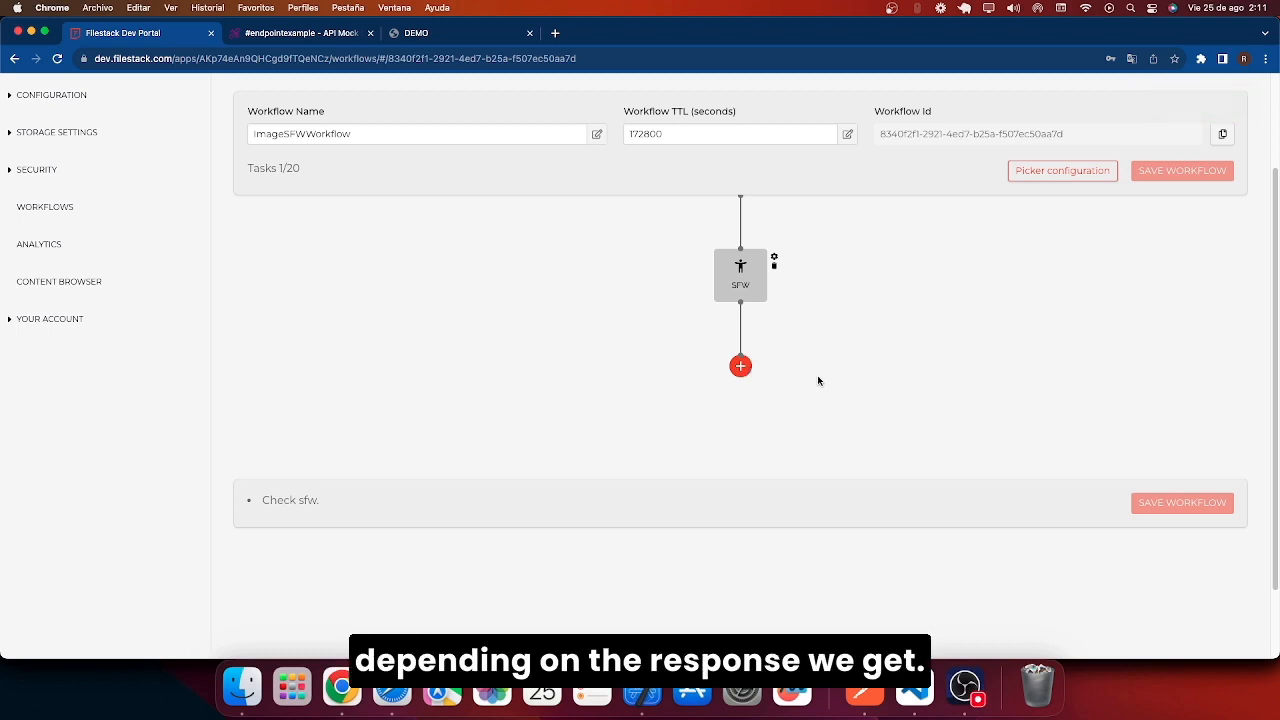
Add a remove_original task after the SFW check.
{"action": "left_click", "coordinate": [739, 367]}
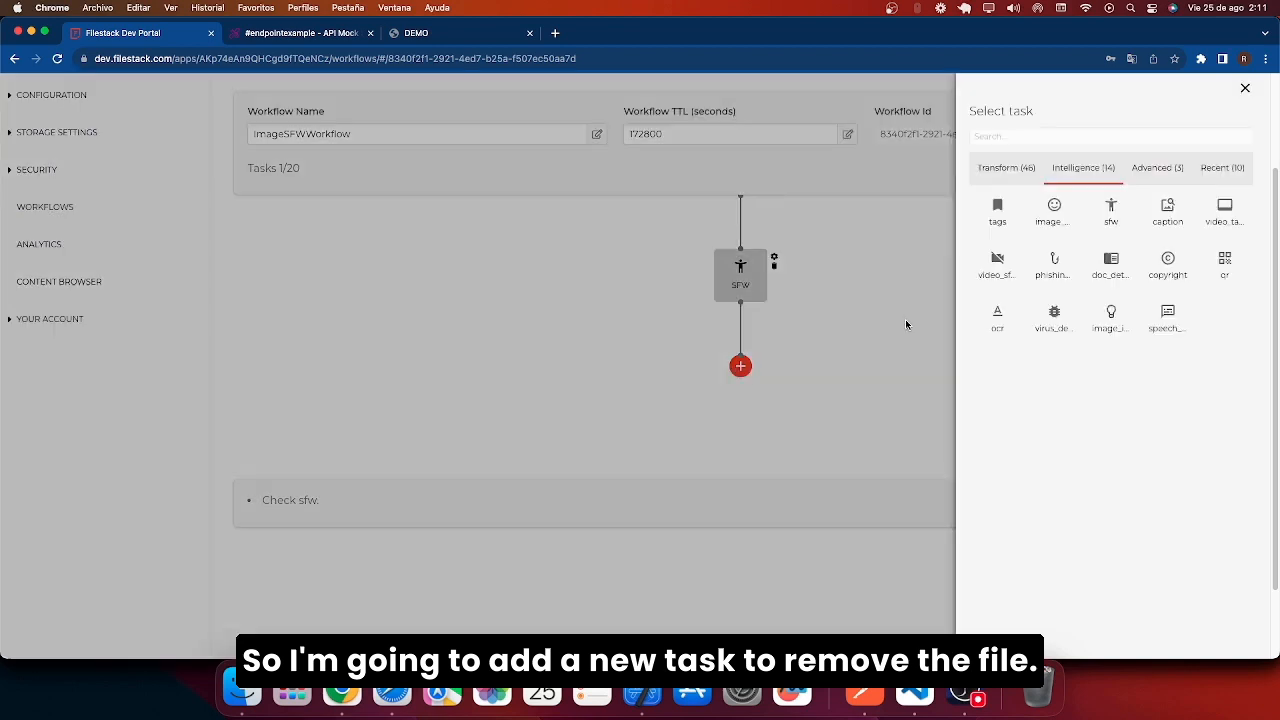
{"action": "left_click", "coordinate": [1041, 138]}
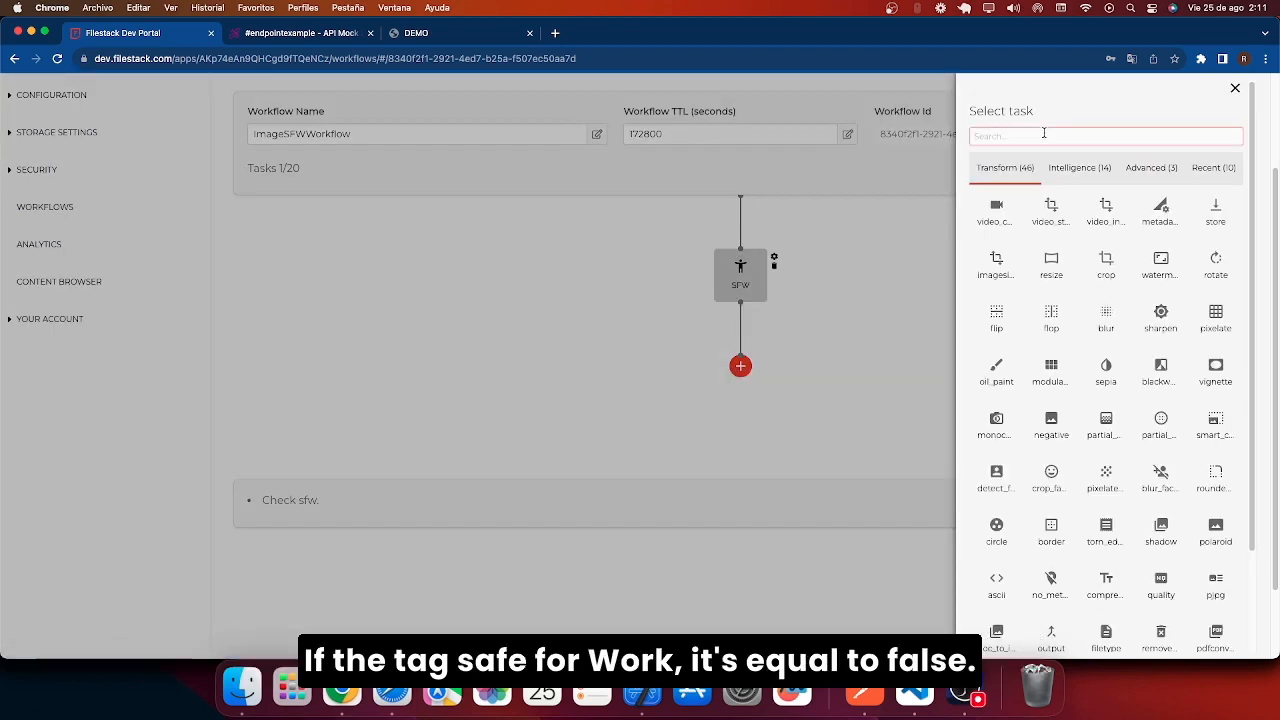
{"action": "type", "text": "rom"}
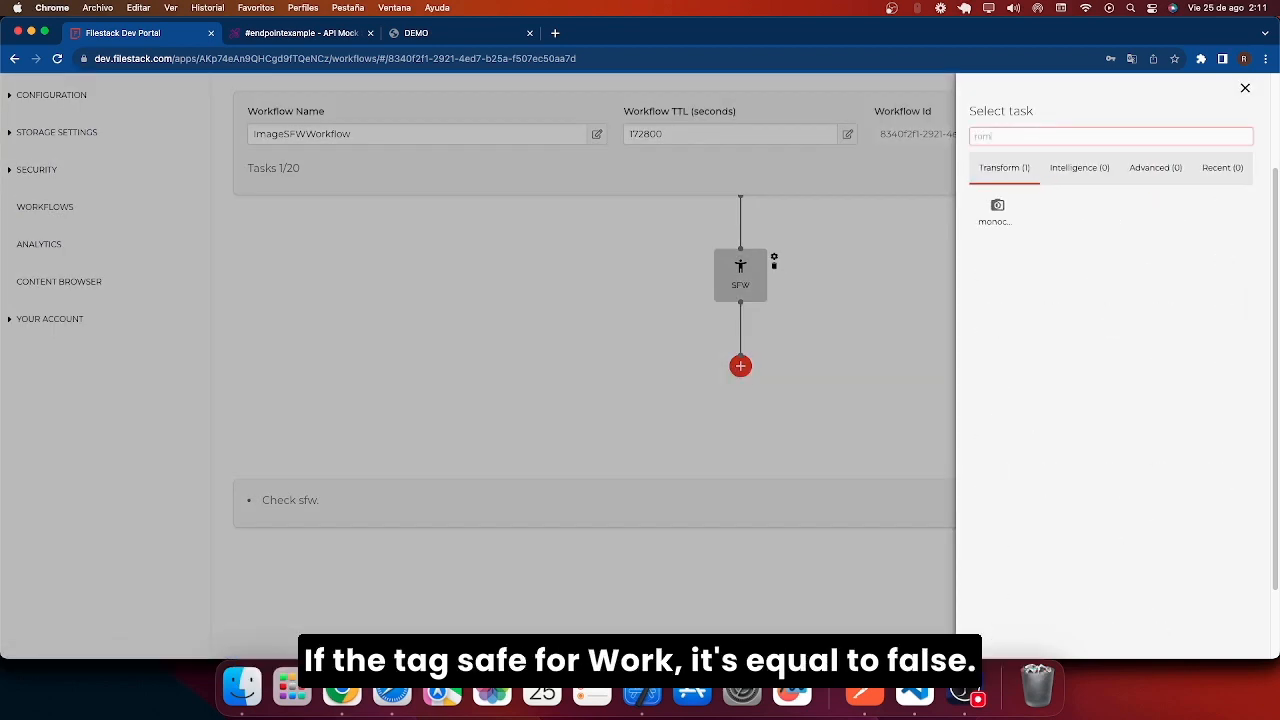
{"action": "key", "text": "BackSpace"}
{"action": "key", "text": "BackSpace"}
{"action": "type", "text": "e"}
{"action": "left_click", "coordinate": [1168, 210]}
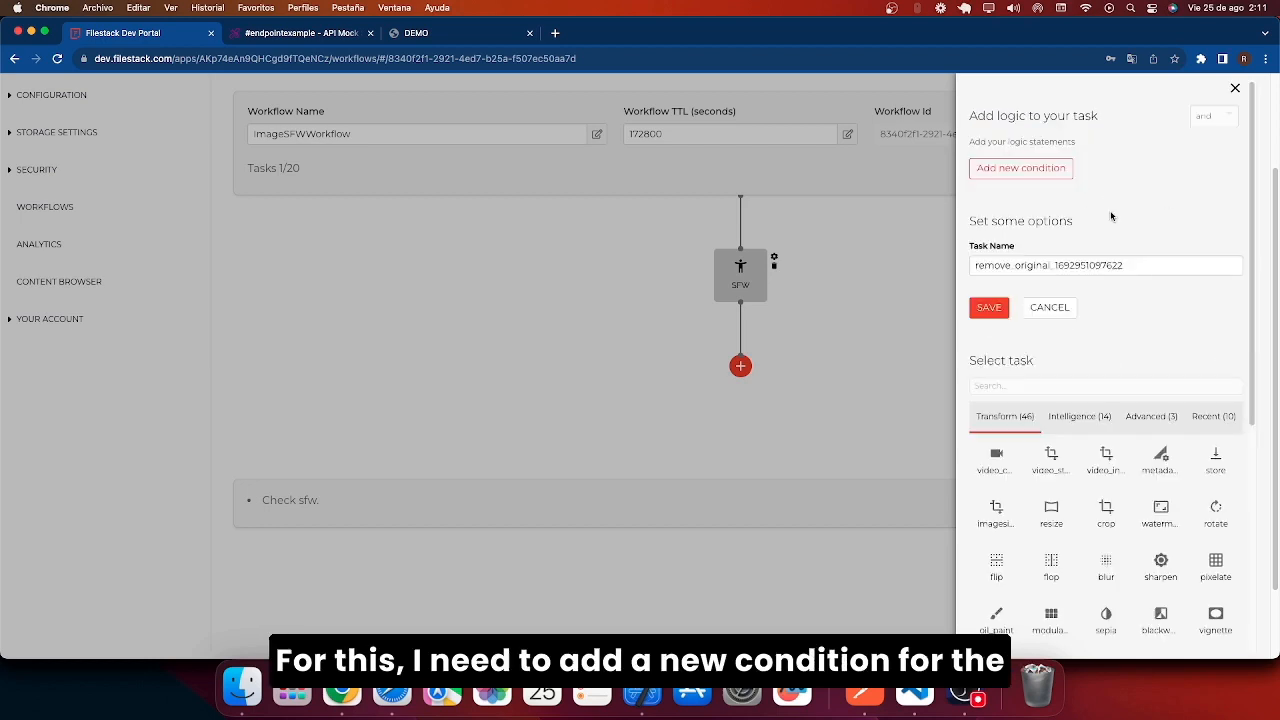
Give the remove_original task the condition sfw eq false and save it.
{"action": "left_click", "coordinate": [1021, 168]}
{"action": "left_click", "coordinate": [1008, 166]}
{"action": "type", "text": "sfw"}
{"action": "left_click", "coordinate": [1086, 165]}
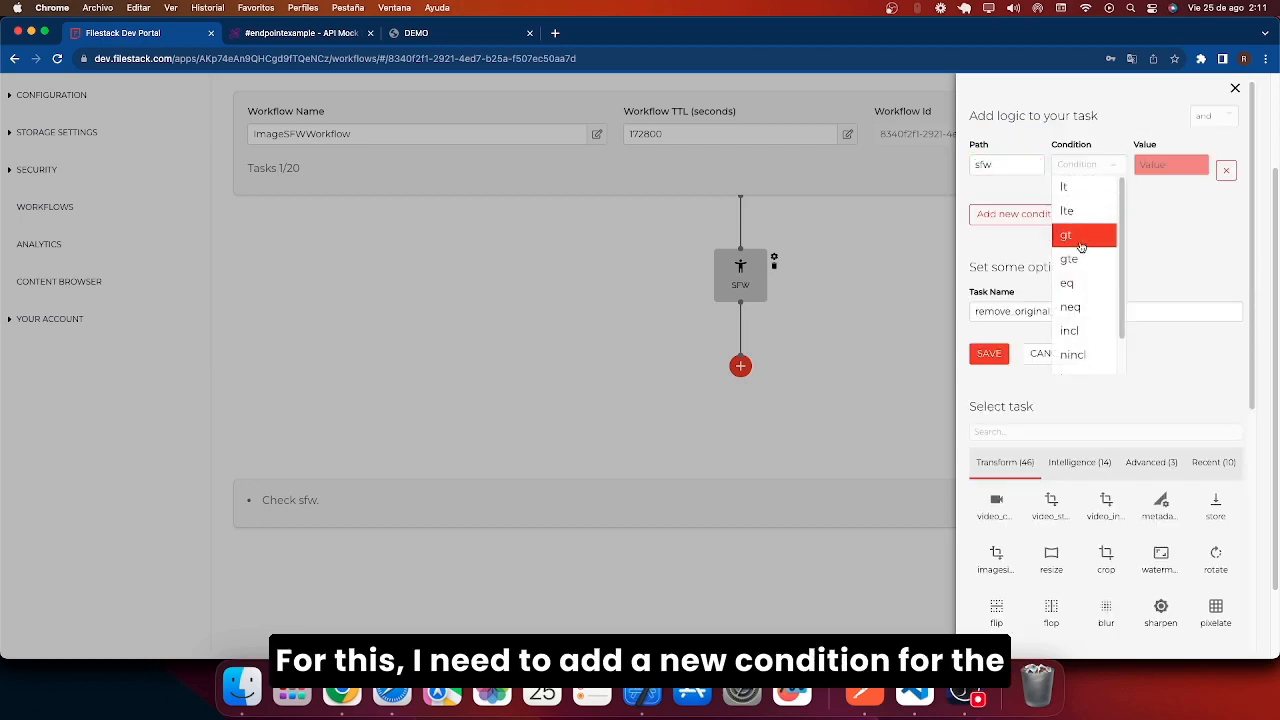
{"action": "left_click", "coordinate": [1080, 234]}
{"action": "left_click", "coordinate": [1170, 165]}
{"action": "type", "text": "fal"}
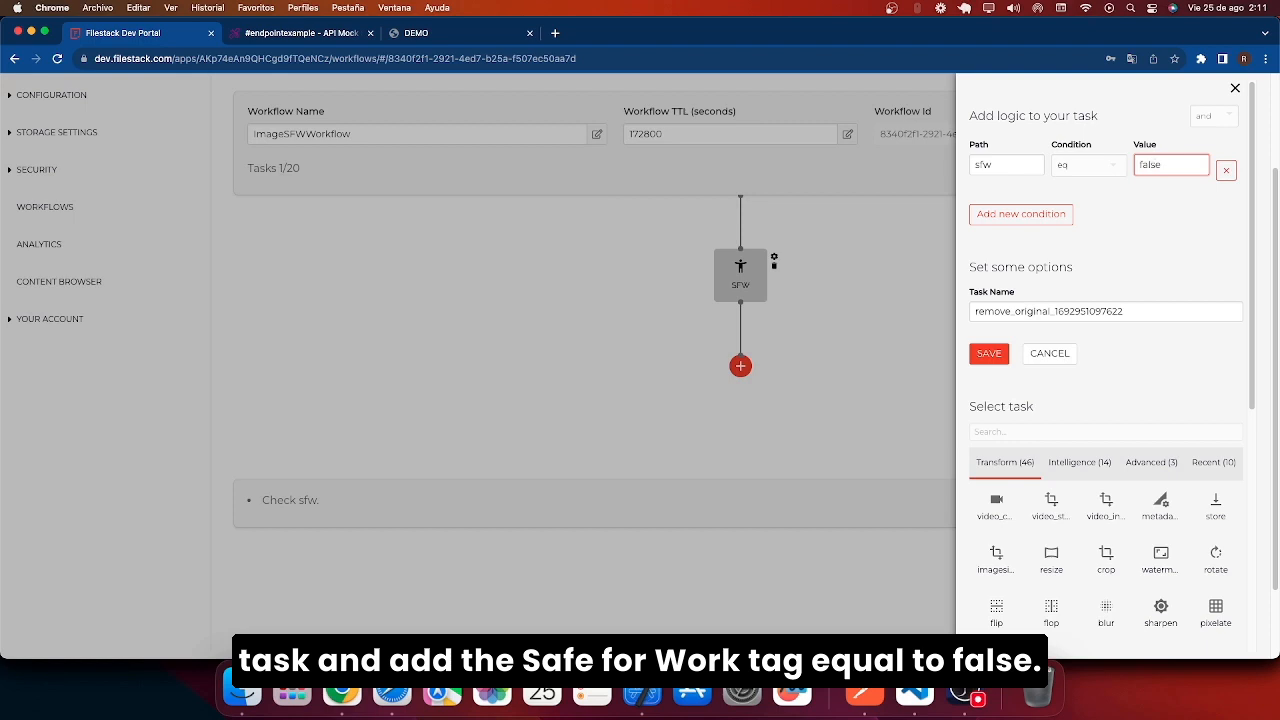
{"action": "type", "text": "se"}
{"action": "left_click", "coordinate": [1182, 264]}
{"action": "left_click", "coordinate": [1001, 353]}
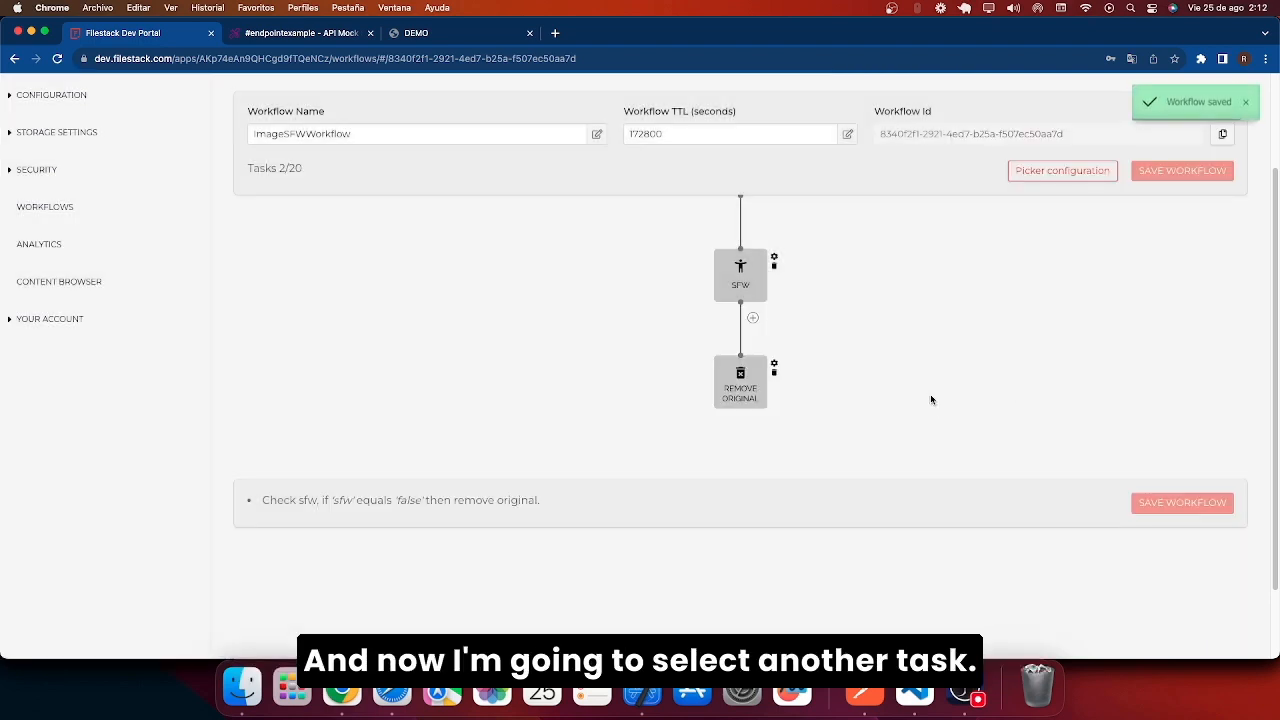
Add a second branch with a store task conditioned on sfw eq true.
{"action": "left_click", "coordinate": [754, 320]}
{"action": "left_click", "coordinate": [787, 366]}
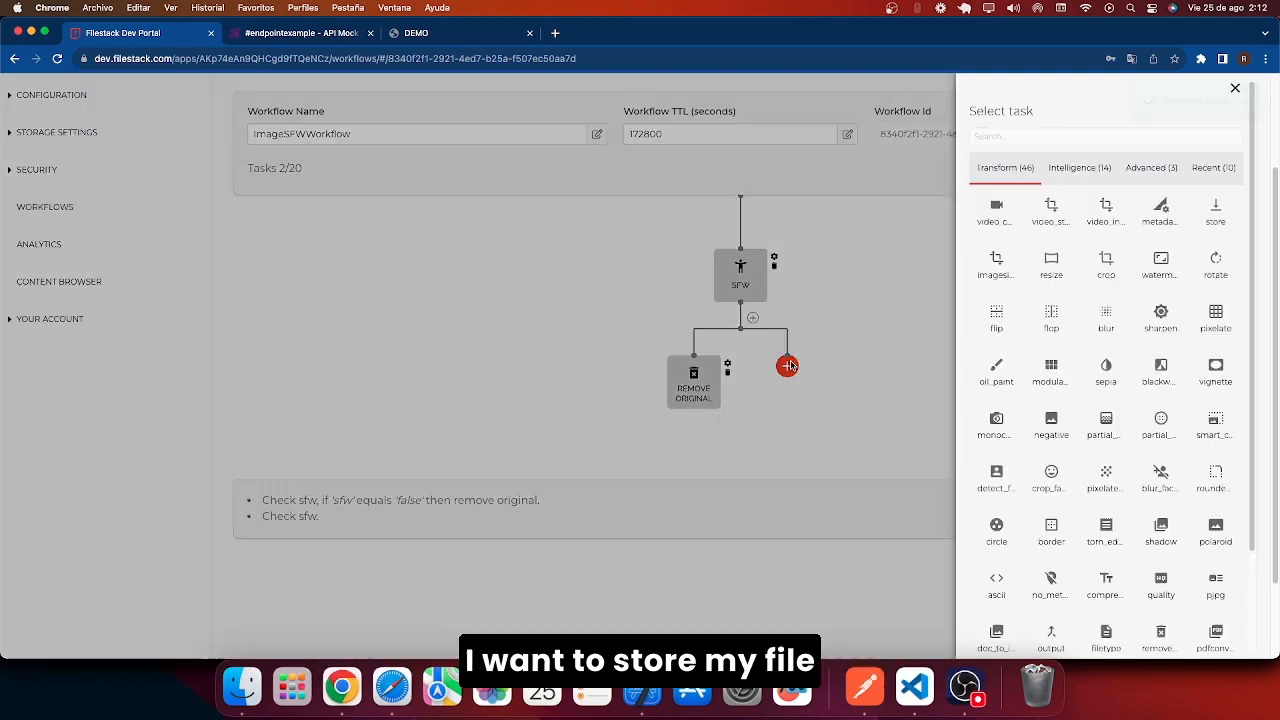
{"action": "left_click", "coordinate": [1216, 210]}
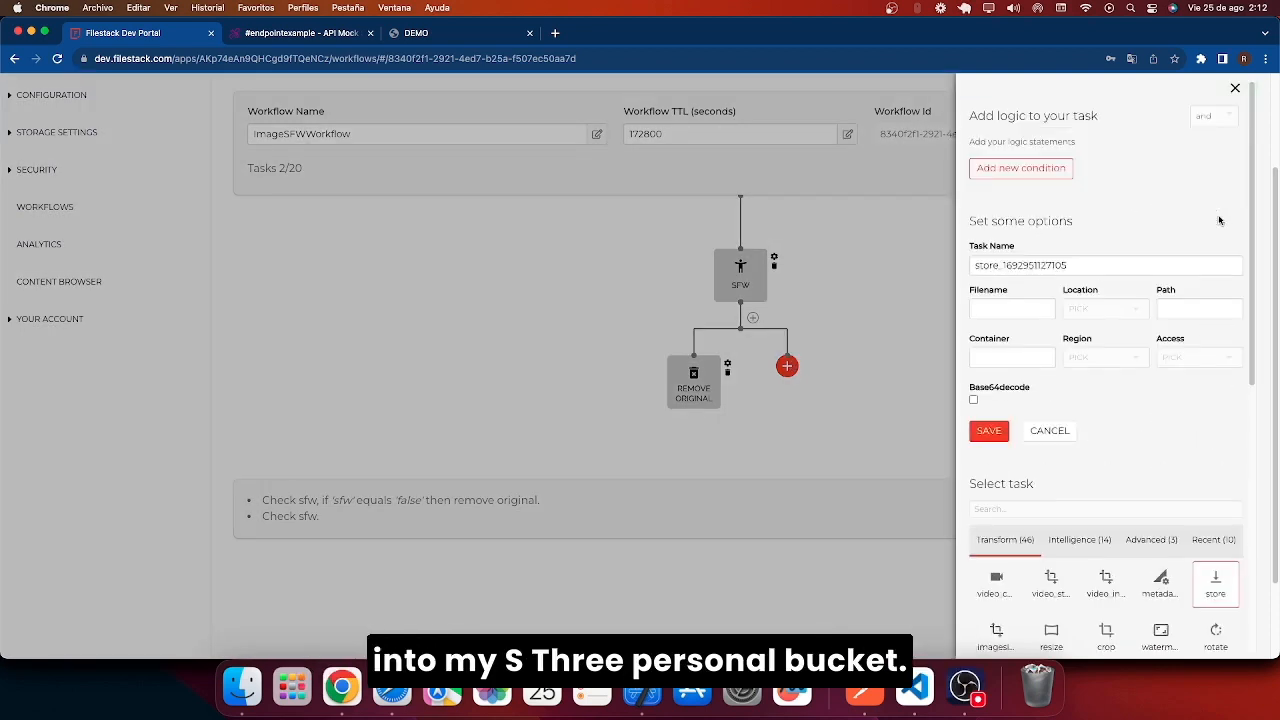
{"action": "left_click", "coordinate": [1038, 172]}
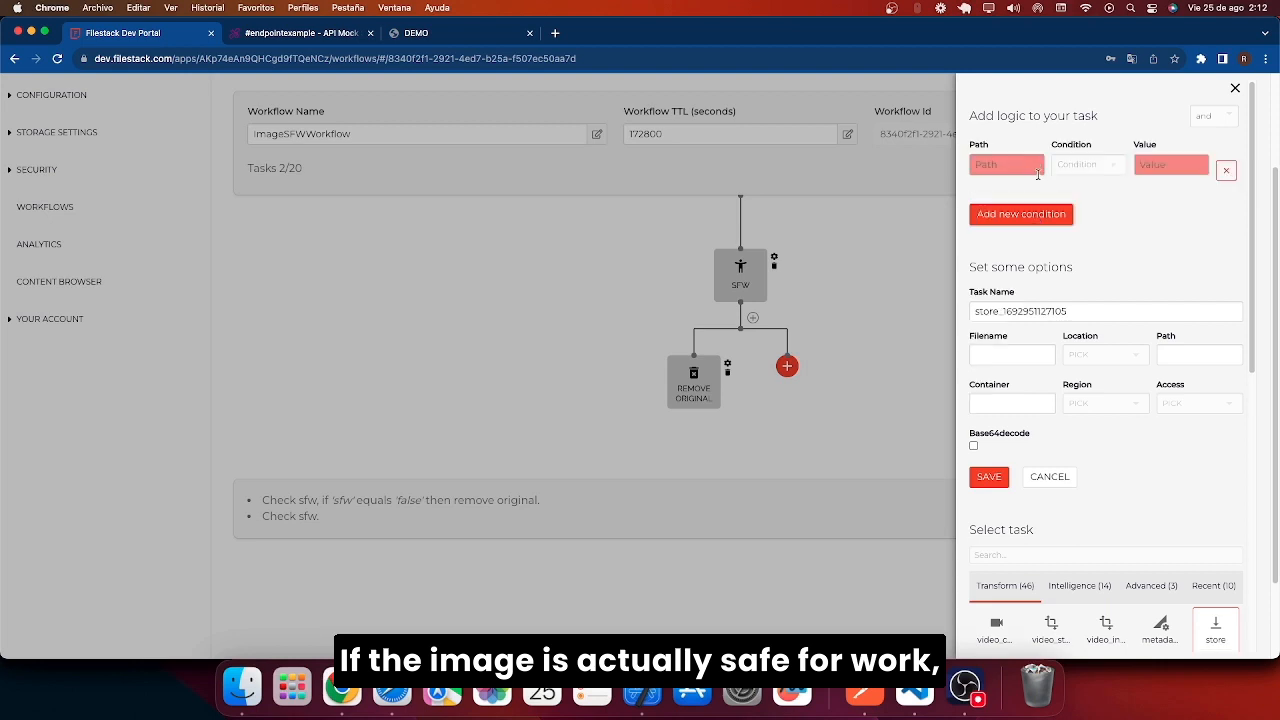
{"action": "right_click", "coordinate": [1020, 165]}
{"action": "type", "text": "sfw"}
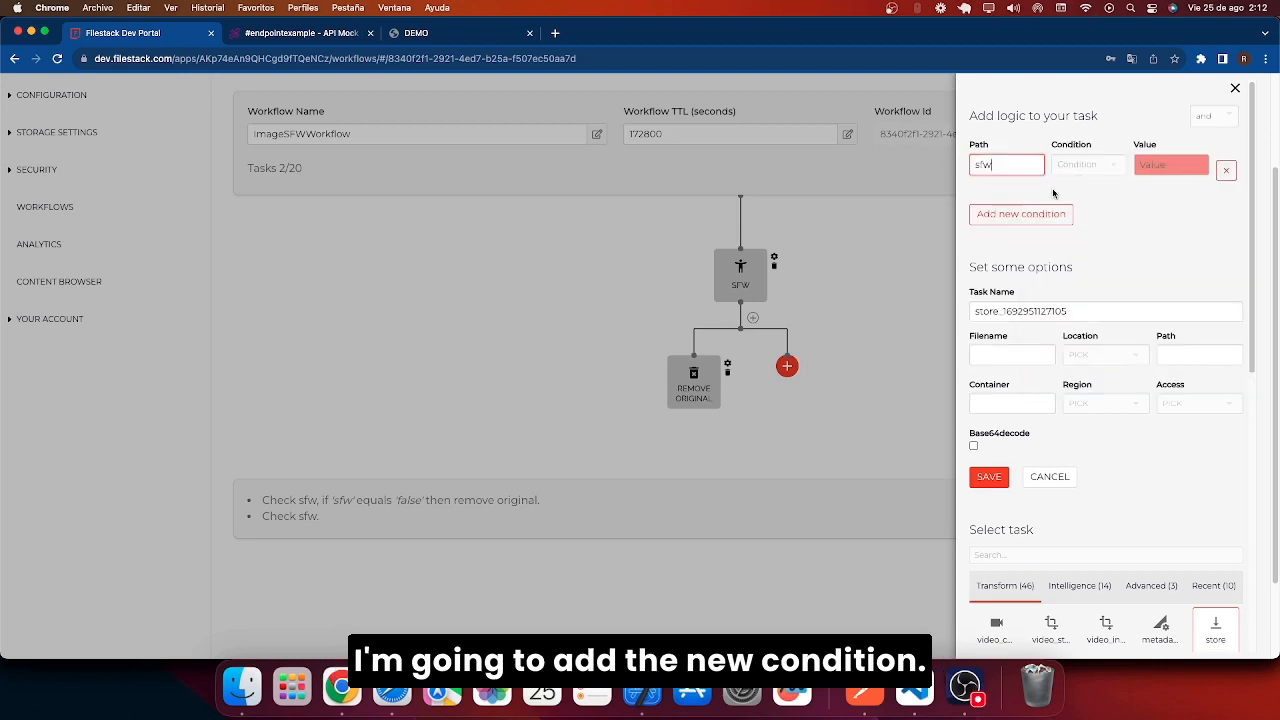
{"action": "left_click", "coordinate": [1080, 168]}
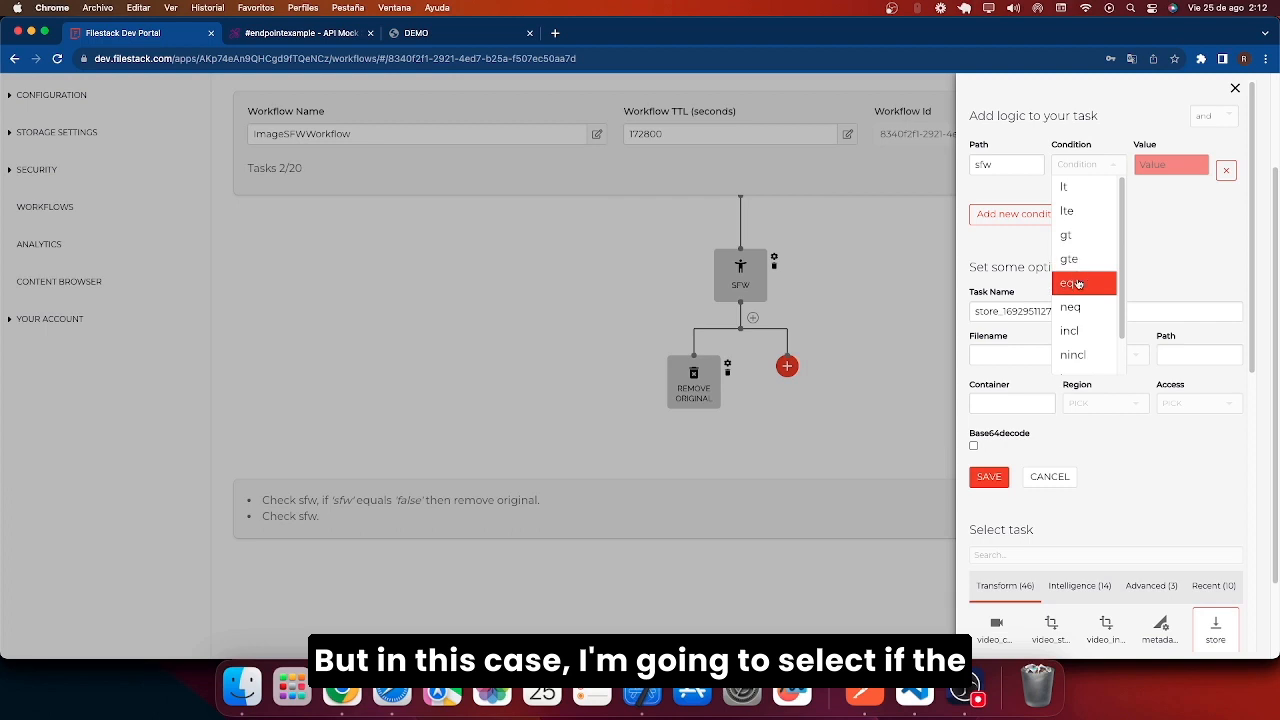
{"action": "left_click", "coordinate": [1067, 283]}
{"action": "left_click", "coordinate": [1160, 163]}
{"action": "type", "text": "true"}
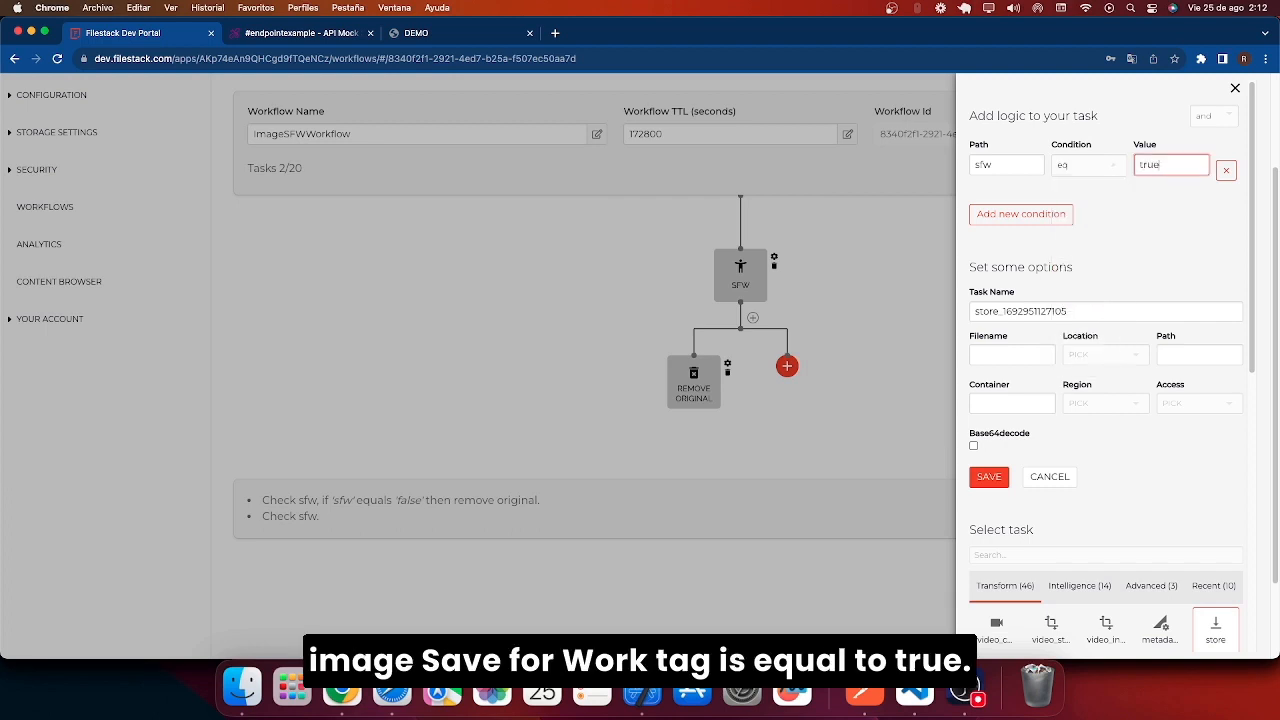
{"action": "left_click", "coordinate": [990, 480]}
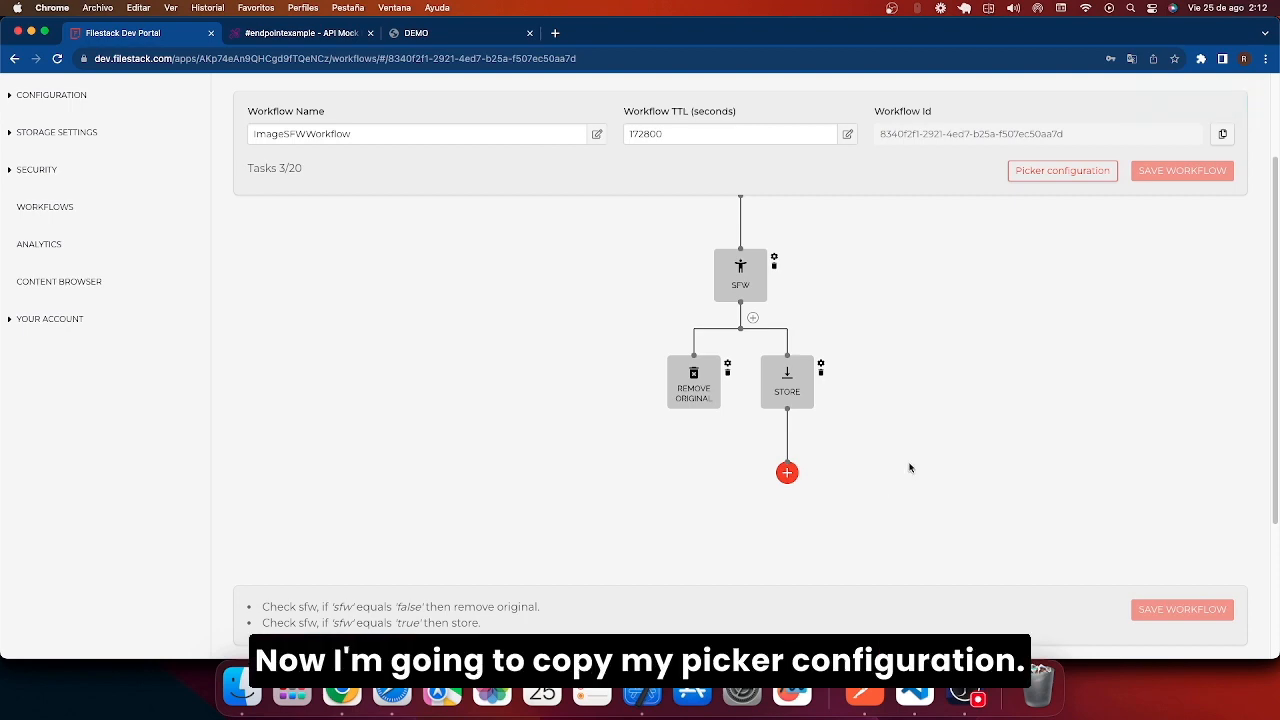
Copy the workflow's storeTo configuration into the picker options in demo.js and save.
{"action": "left_click", "coordinate": [1060, 171]}
{"action": "left_click_drag", "start_coordinate": [531, 361], "coordinate": [513, 328]}
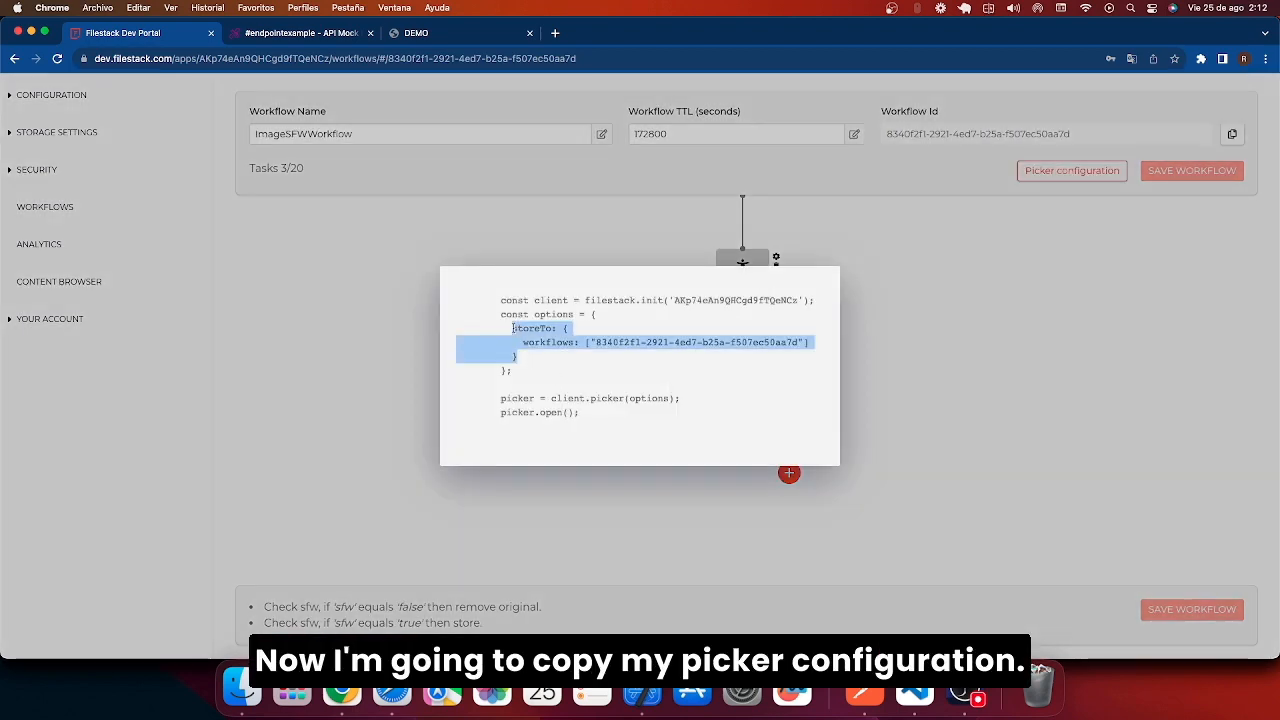
{"action": "key", "text": "super+Tab"}
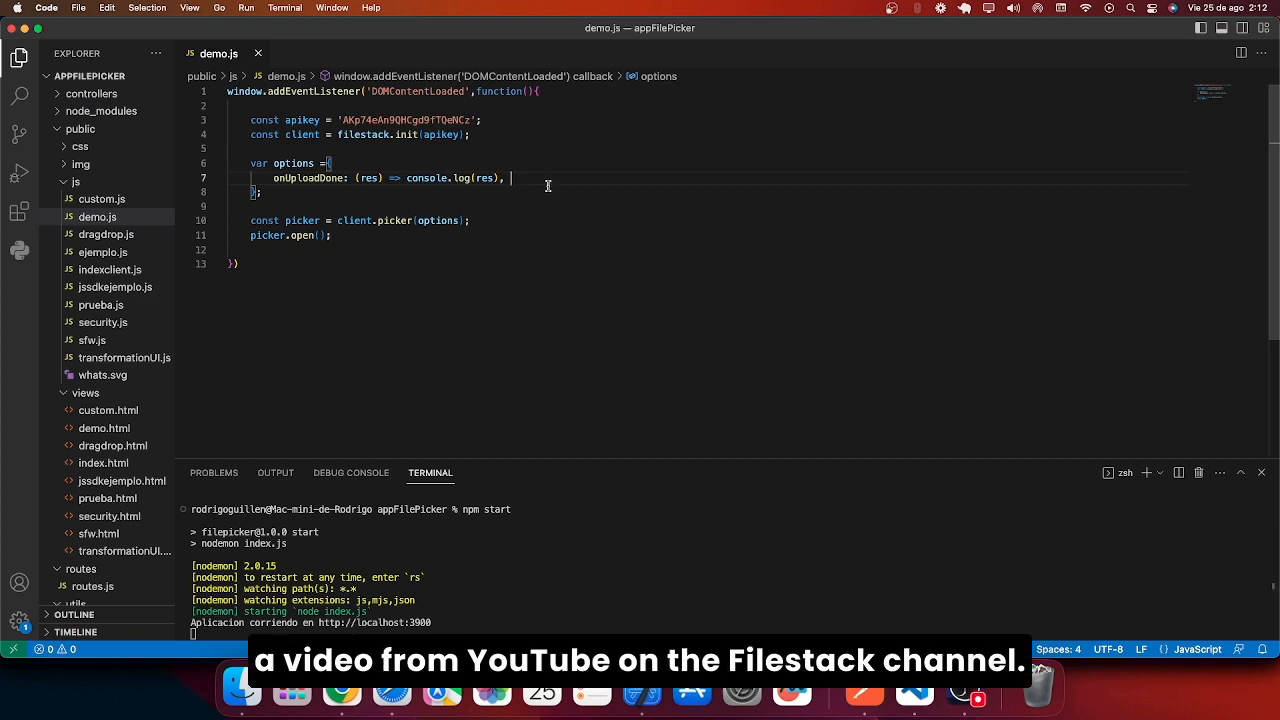
{"action": "key", "text": "super+v"}
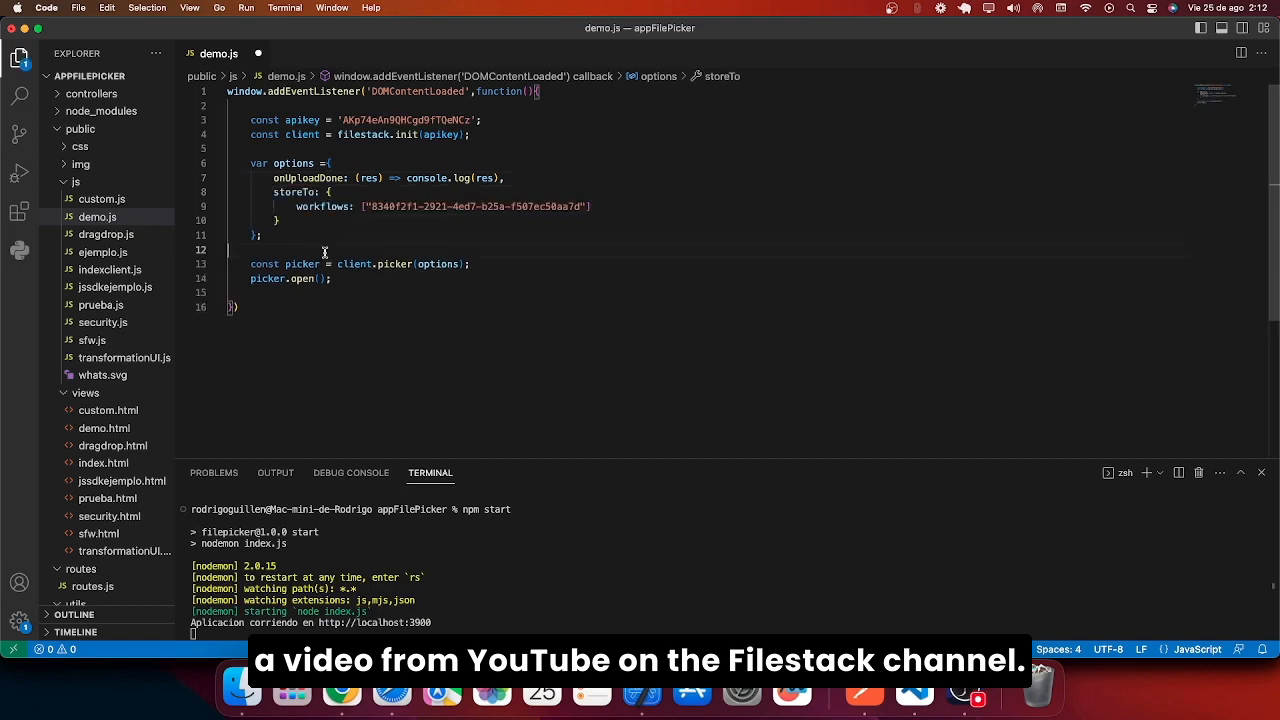
{"action": "key", "text": "super+s"}
{"action": "key", "text": "super+Tab"}
{"action": "key", "text": "super+r"}
Reload the demo page, upload the sample photo, and check the Beeceptor webhook request.
{"action": "left_click", "coordinate": [57, 58]}
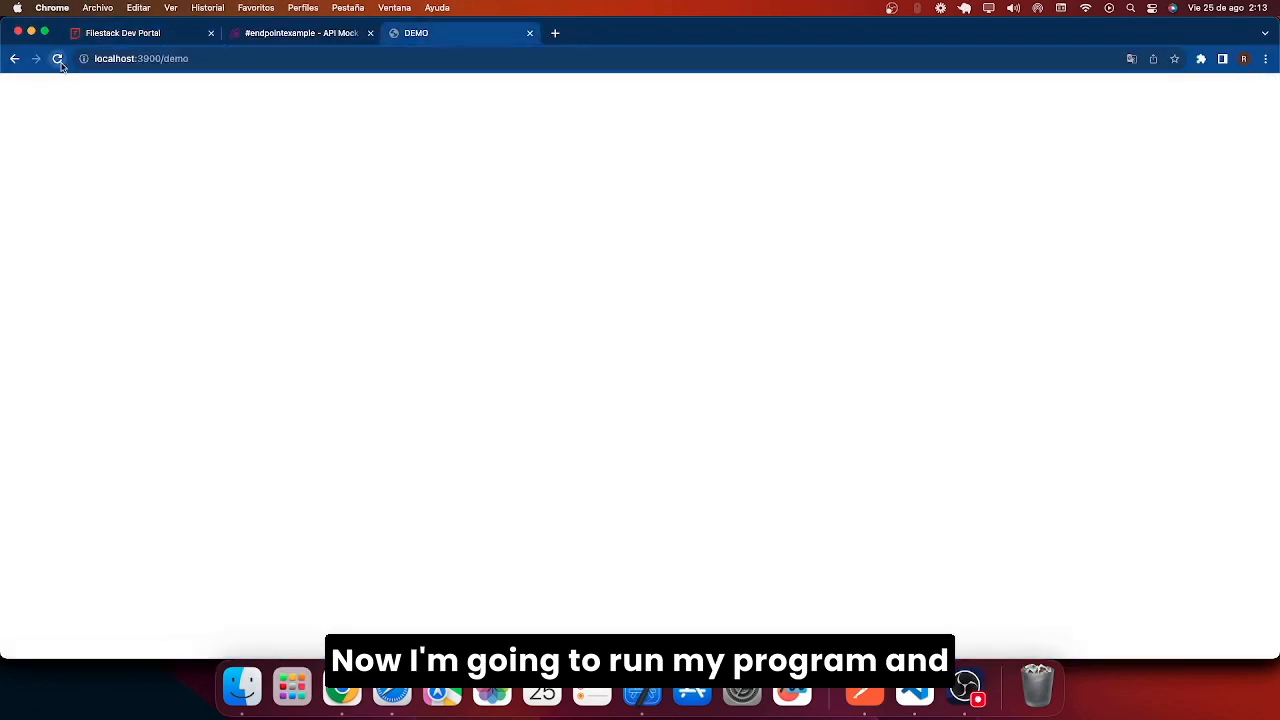
{"action": "left_click", "coordinate": [643, 331]}
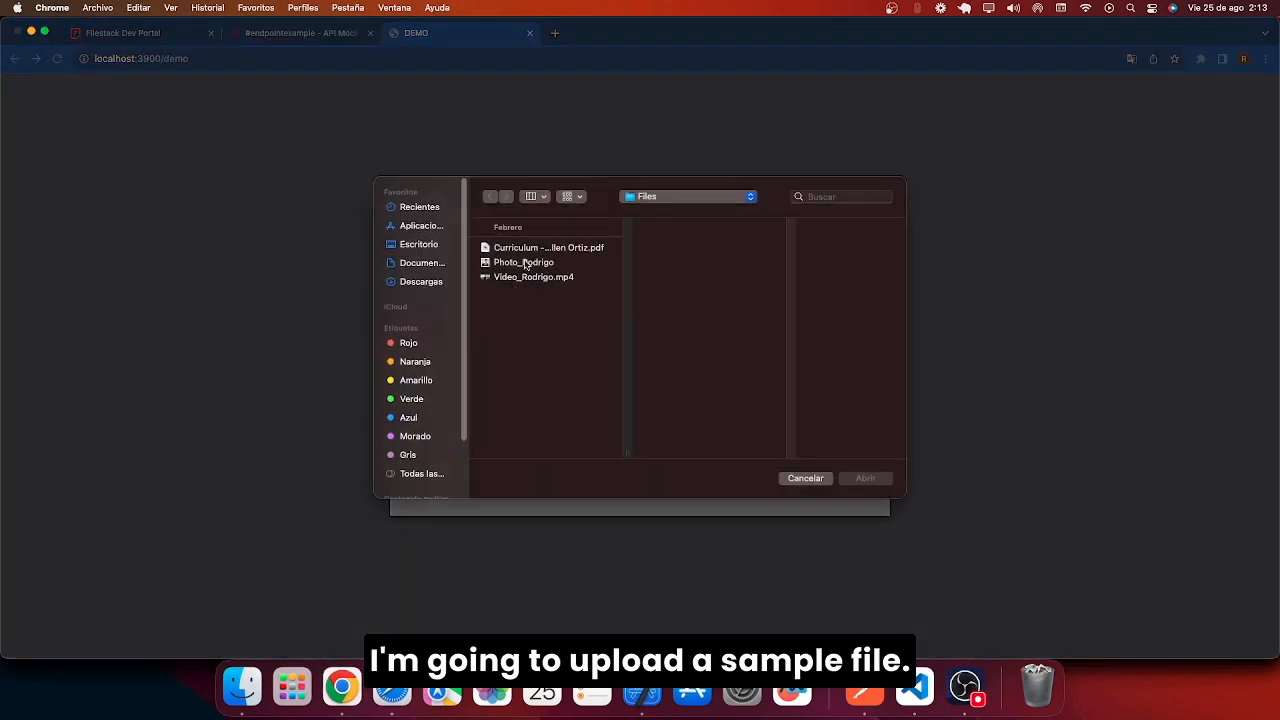
{"action": "double_click", "coordinate": [524, 262]}
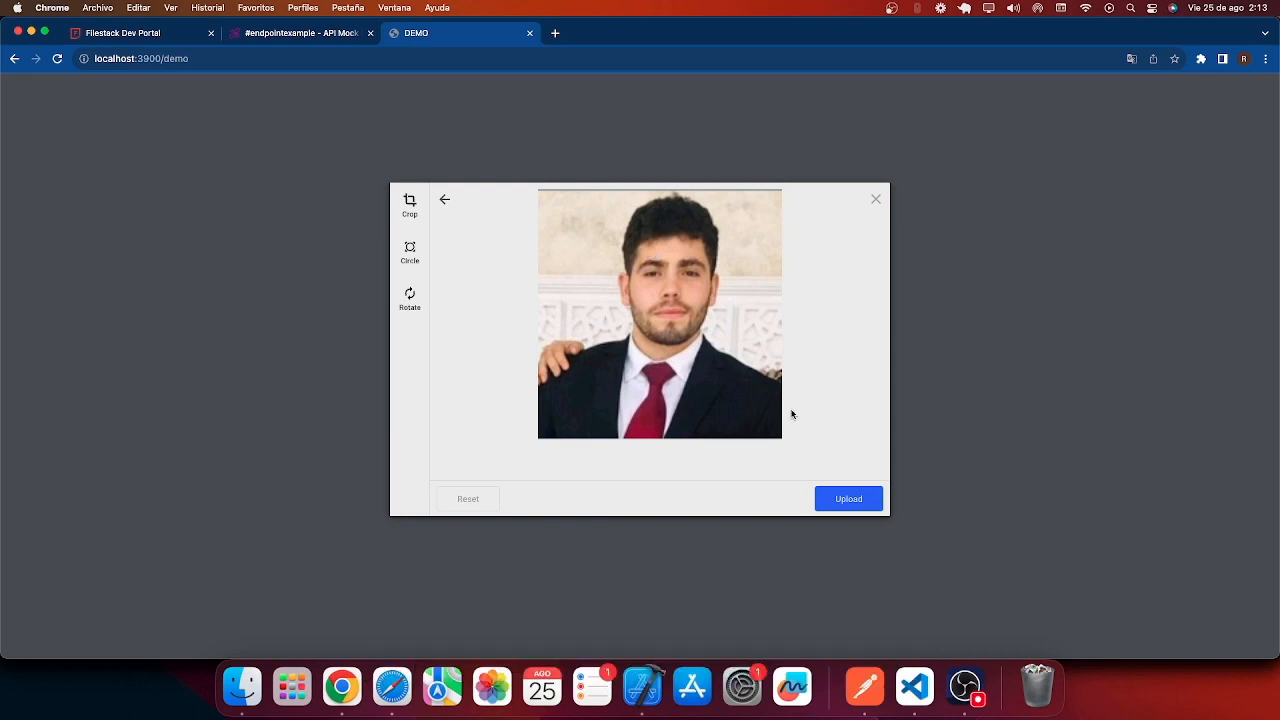
{"action": "left_click", "coordinate": [862, 505]}
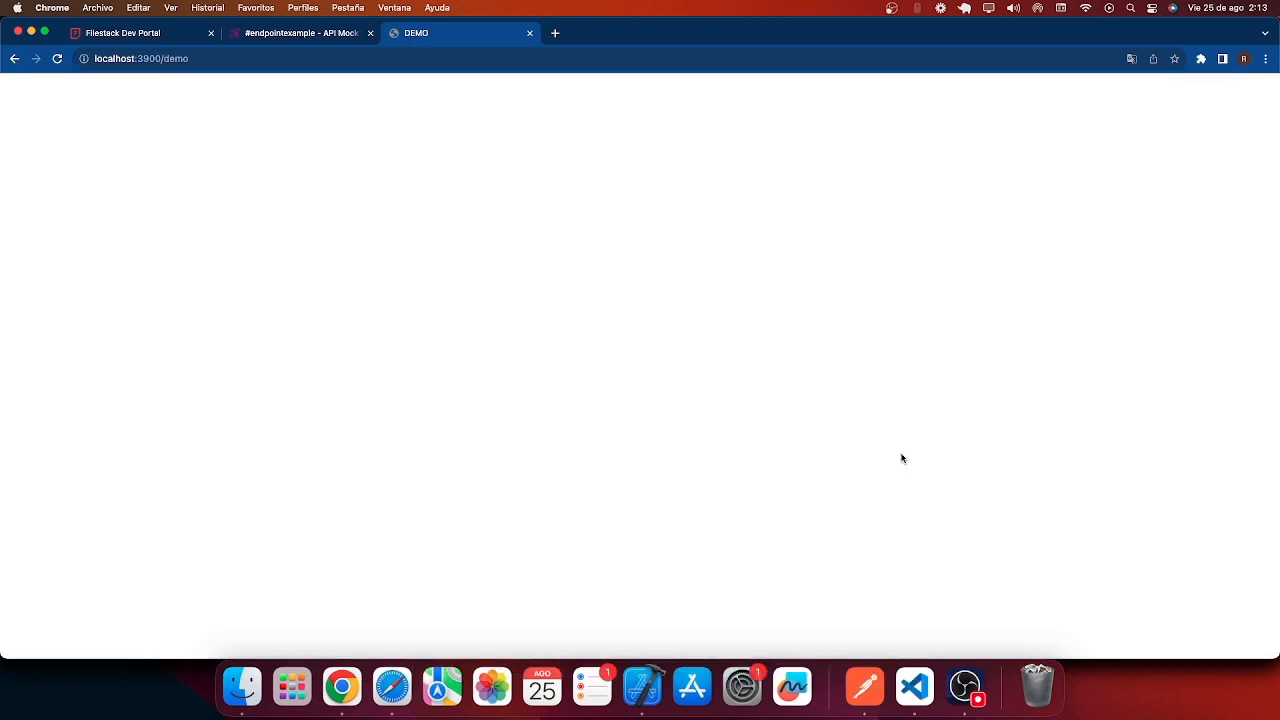
{"action": "left_click", "coordinate": [322, 32]}
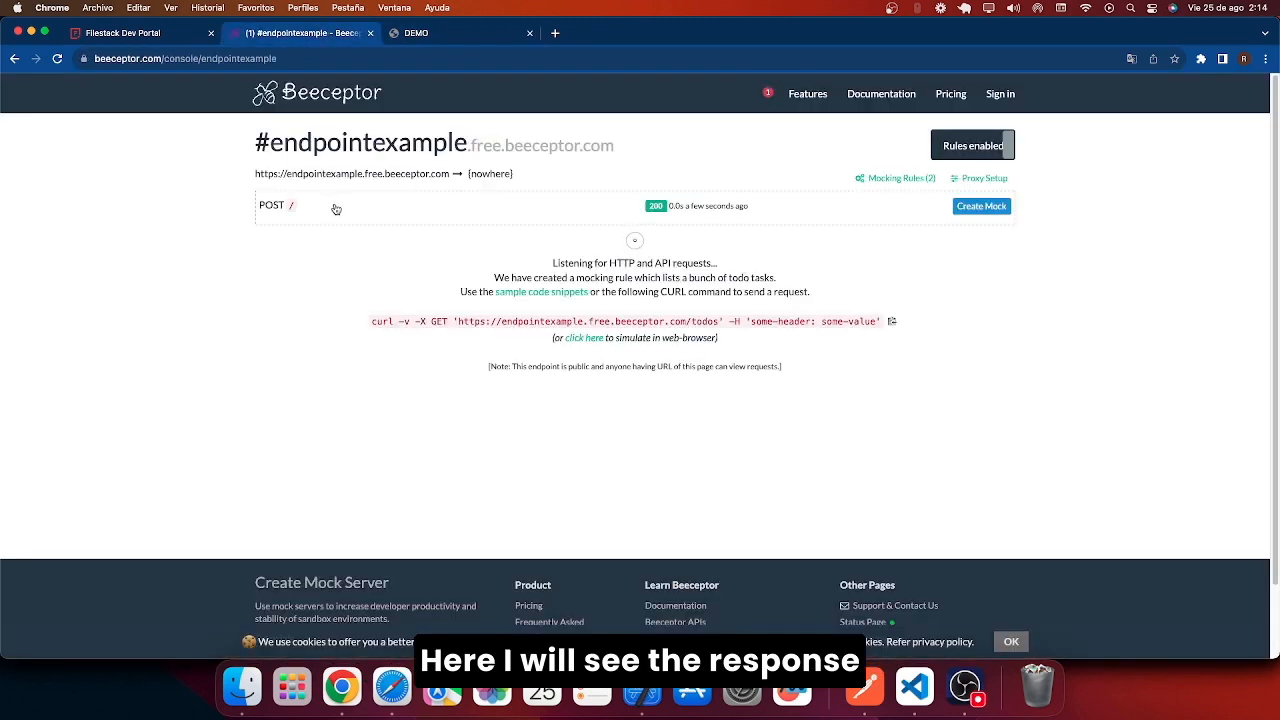
{"action": "scroll", "coordinate": [620, 203], "scroll_direction": "down", "scroll_amount": 2}
{"action": "scroll", "coordinate": [620, 203], "scroll_direction": "down", "scroll_amount": 3}
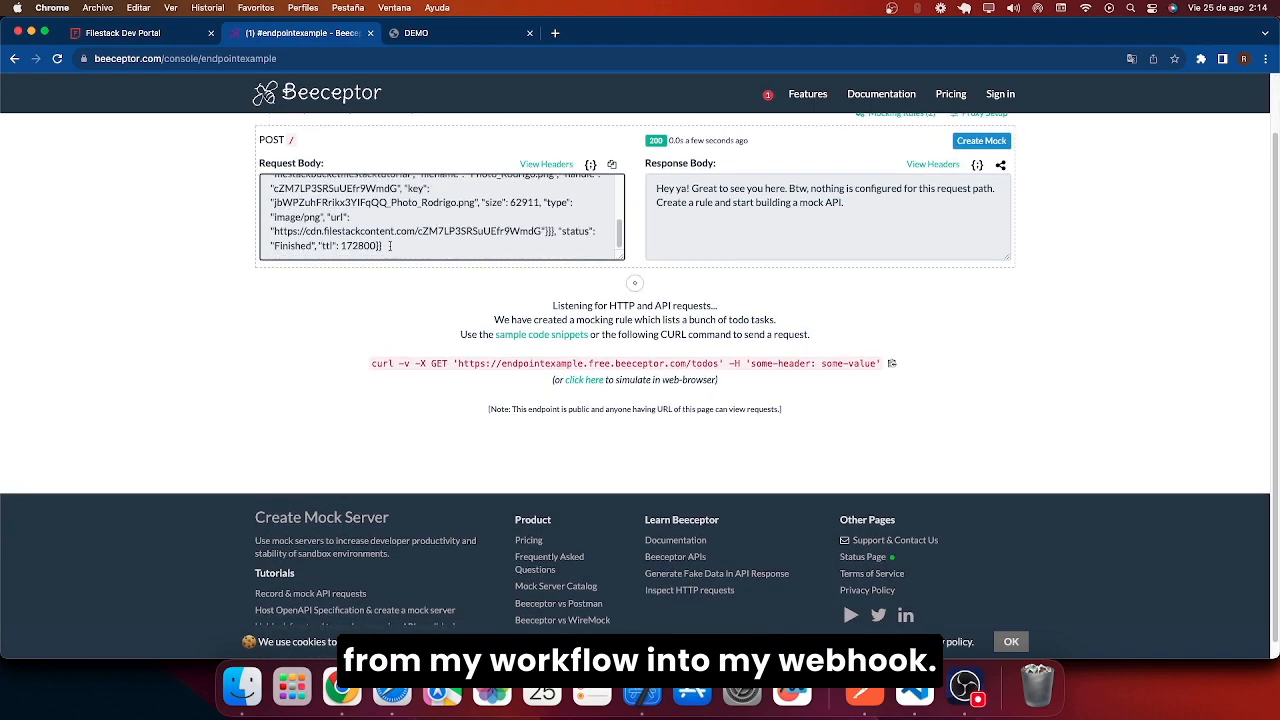
{"action": "left_click_drag", "start_coordinate": [560, 250], "coordinate": [279, 145]}
{"action": "key", "text": "cmd+c"}
Open the Code Beautify JSON viewer and paste the webhook JSON.
{"action": "key", "text": "cmd+t"}
{"action": "left_click", "coordinate": [523, 57]}
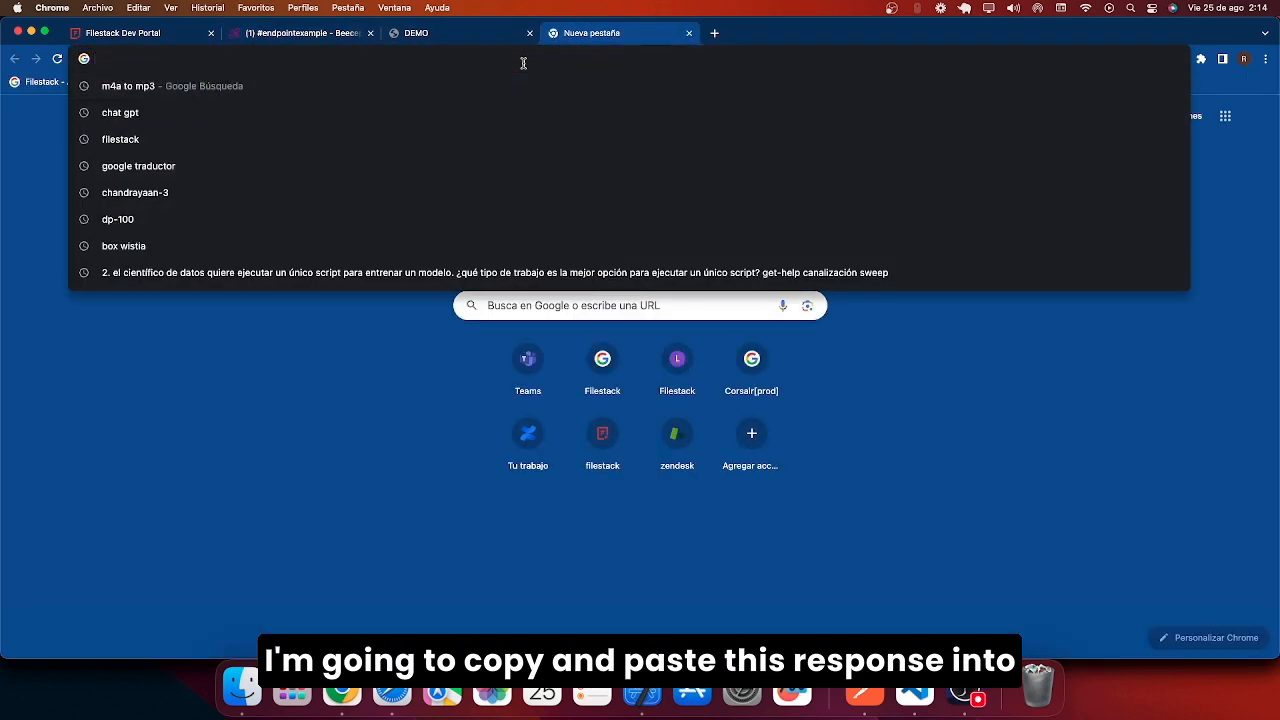
{"action": "type", "text": "json"}
{"action": "key", "text": "Down"}
{"action": "key", "text": "Down"}
{"action": "key", "text": "Down"}
{"action": "key", "text": "Return"}
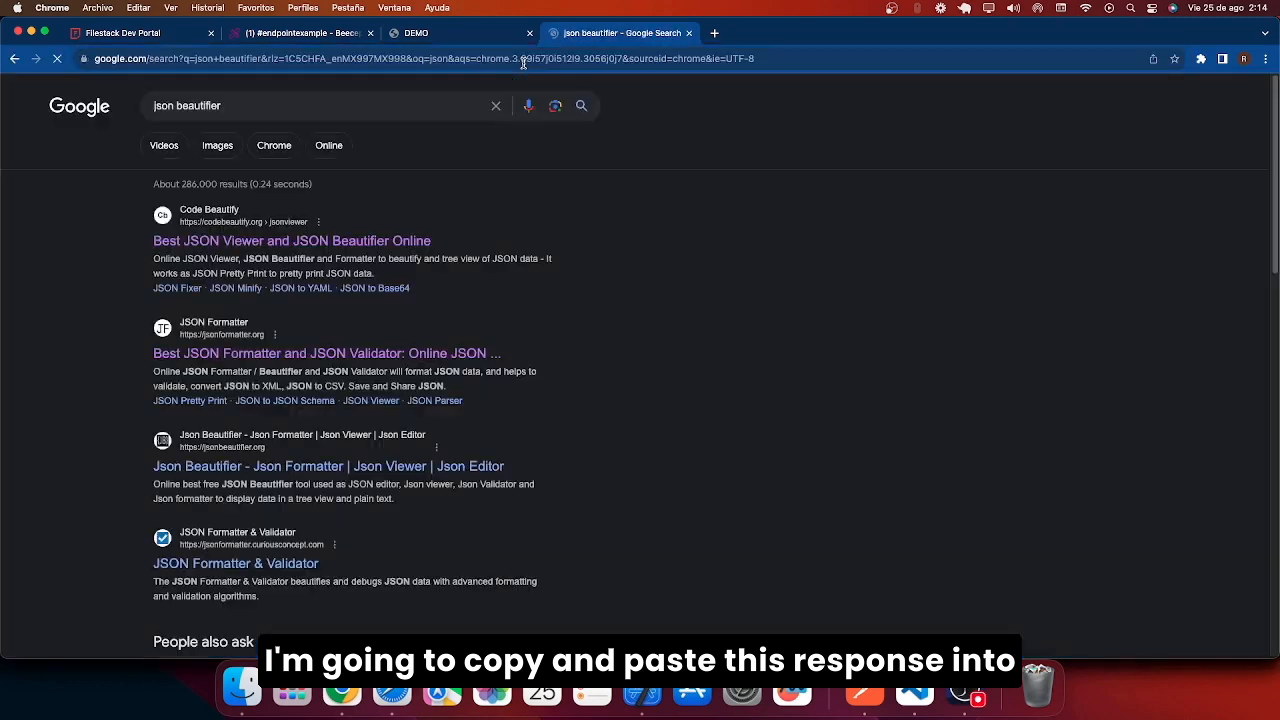
{"action": "left_click", "coordinate": [305, 243]}
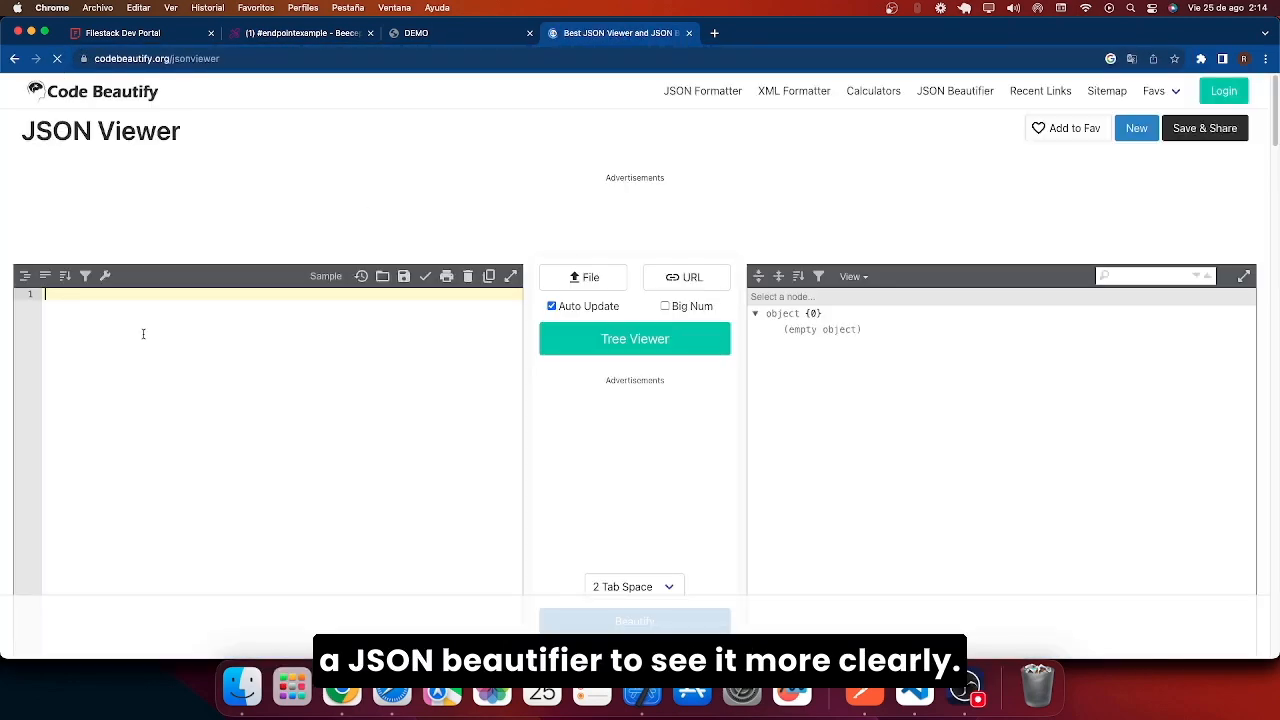
{"action": "key", "text": "cmd+v"}
Verify sfw true, the filestackbucketfilestacktutorial container and the stored image key, then return to workflows.
{"action": "scroll", "coordinate": [888, 360], "scroll_direction": "down", "scroll_amount": 4}
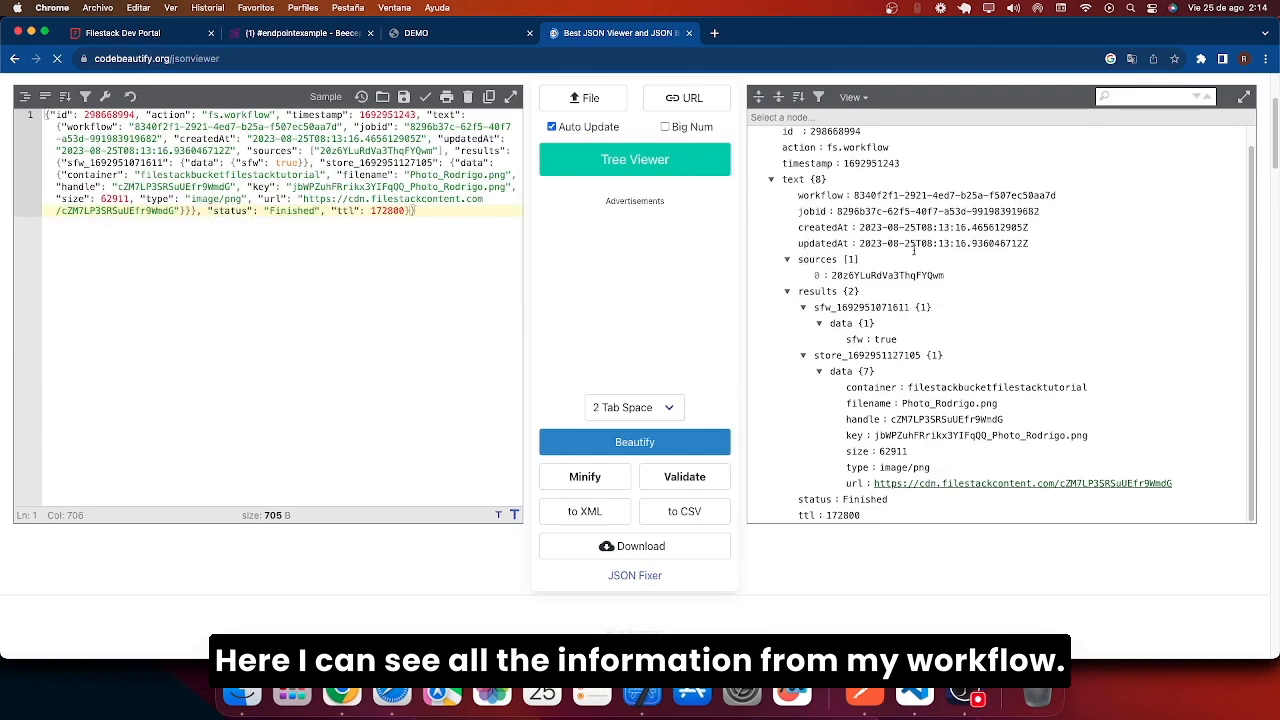
{"action": "left_click_drag", "start_coordinate": [897, 340], "coordinate": [852, 340]}
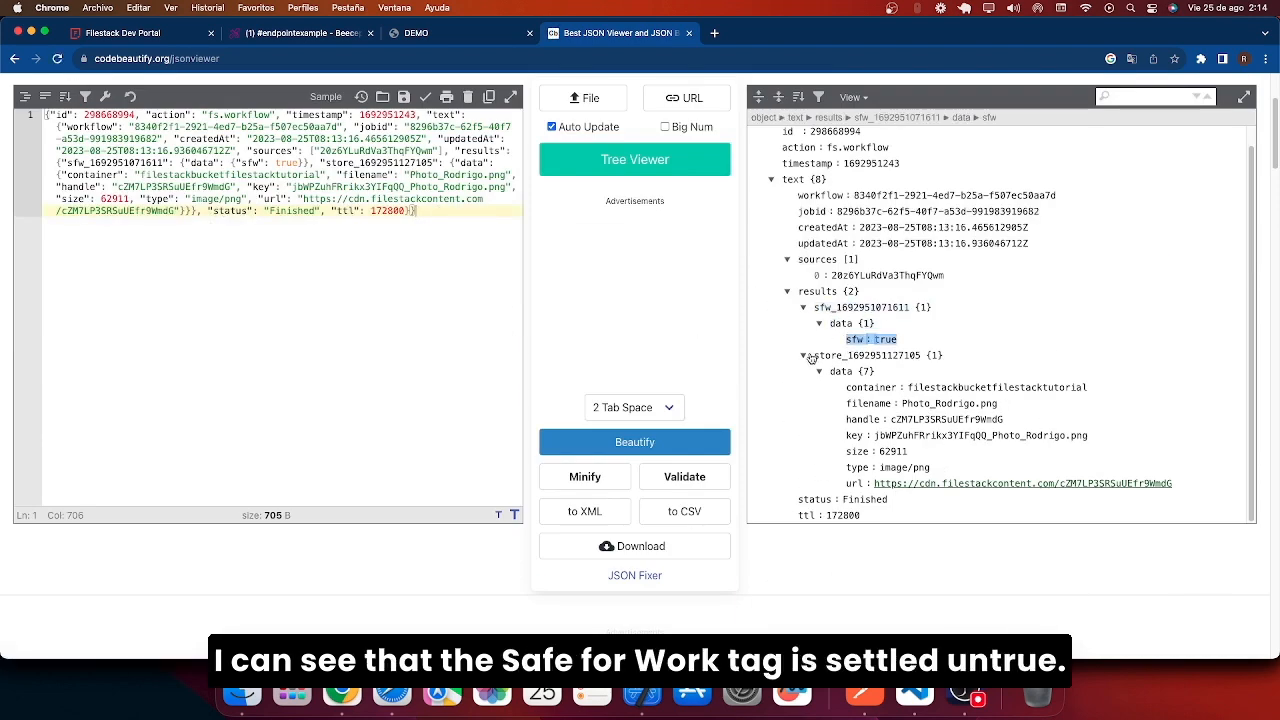
{"action": "double_click", "coordinate": [955, 387]}
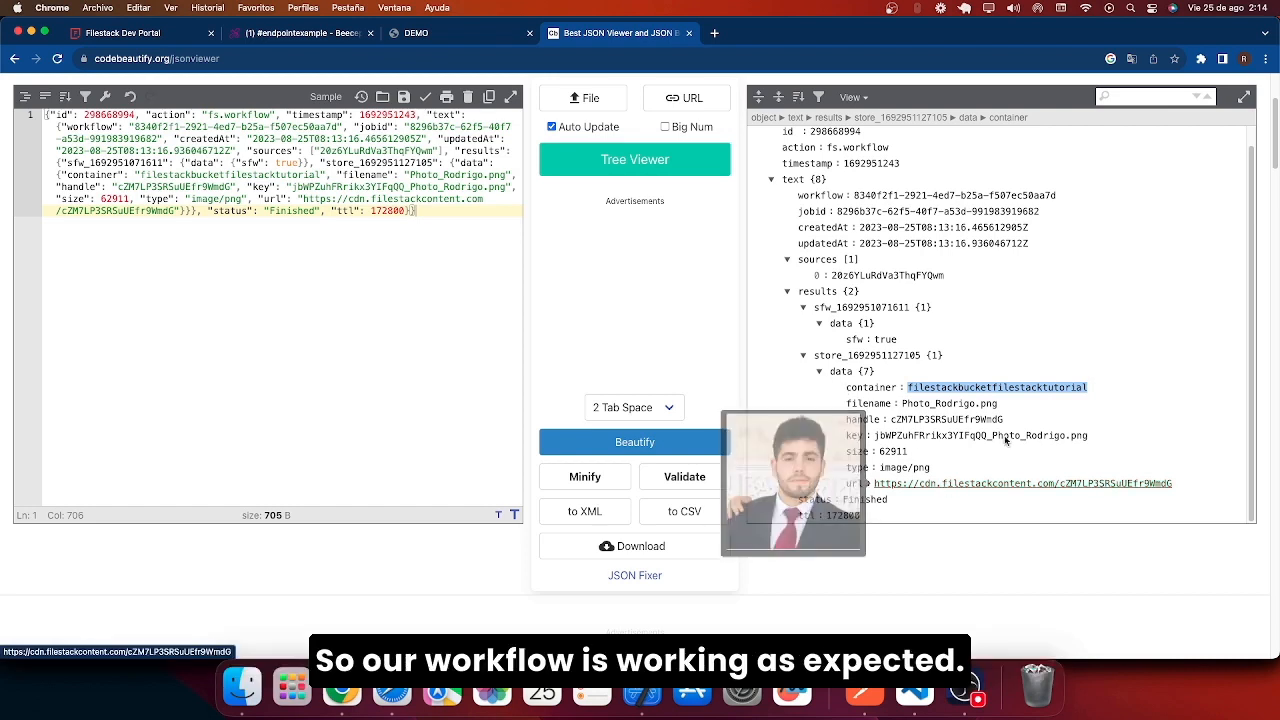
{"action": "left_click", "coordinate": [1071, 441]}
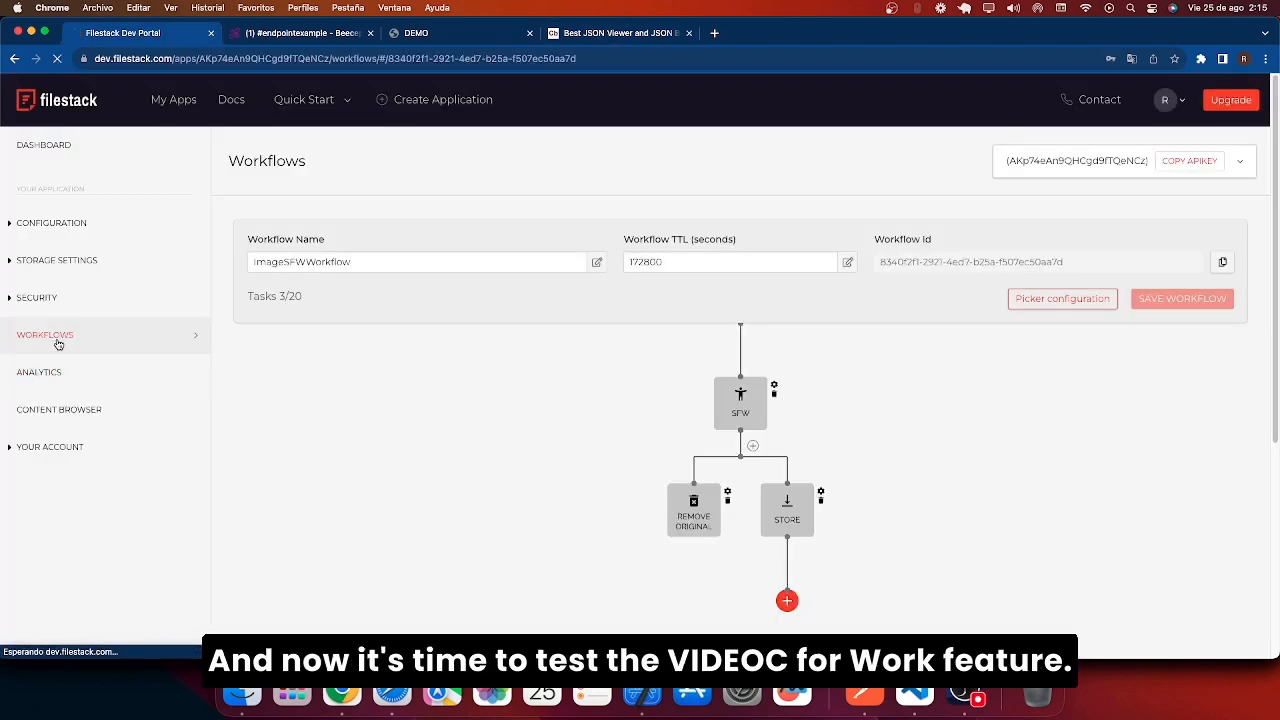
{"action": "left_click", "coordinate": [45, 335]}
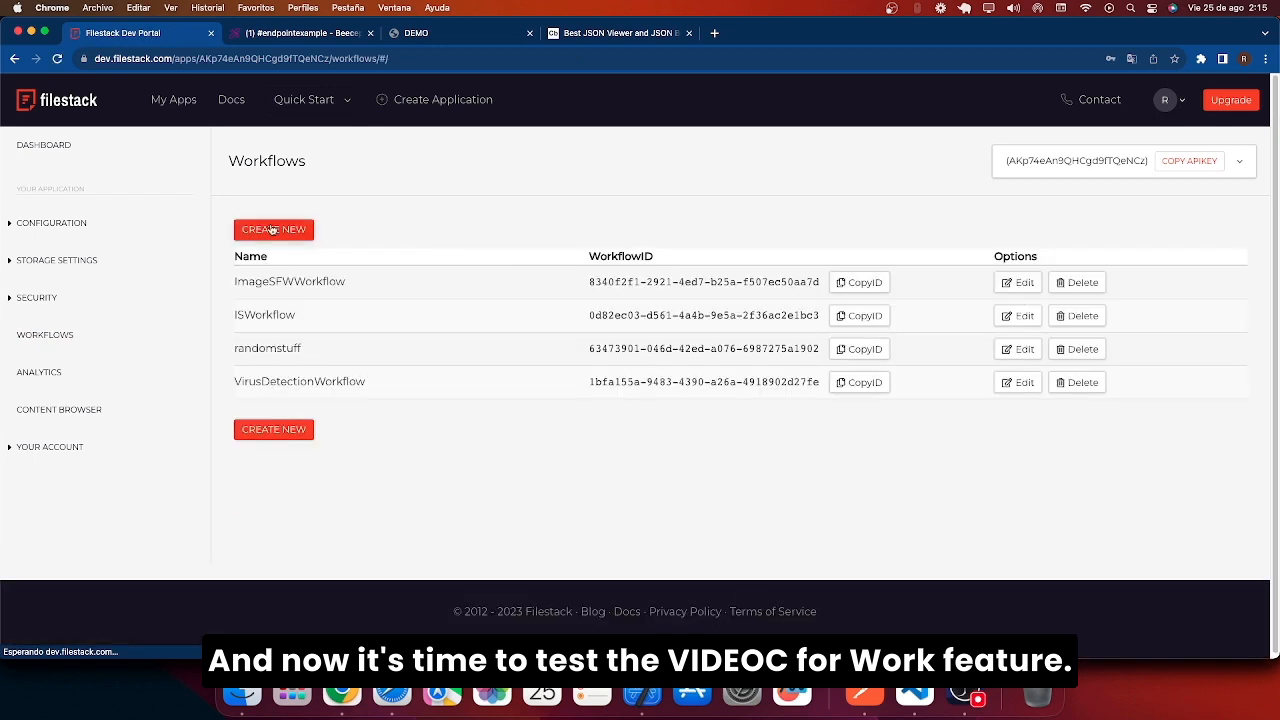
Create a new workflow named VideoSFWWorkflow with a video_sfw task.
{"action": "left_click", "coordinate": [272, 230]}
{"action": "left_click_drag", "start_coordinate": [346, 414], "coordinate": [111, 399]}
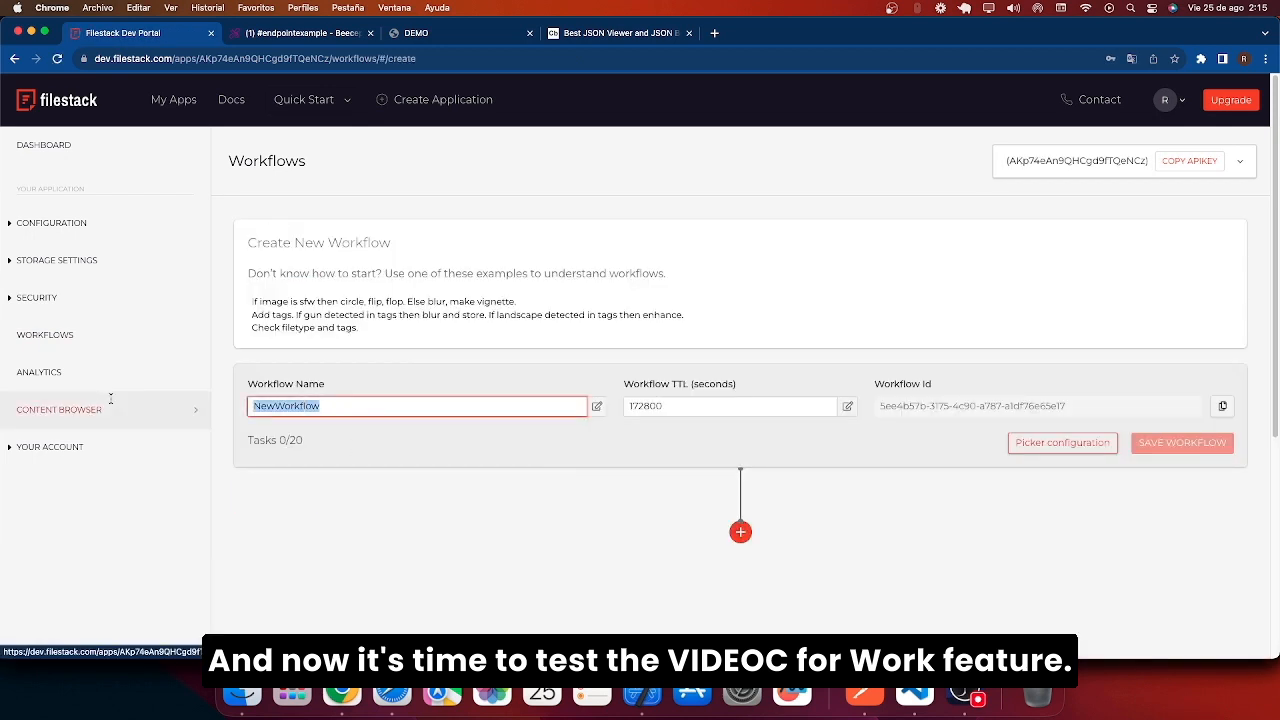
{"action": "type", "text": "VideoSFW"}
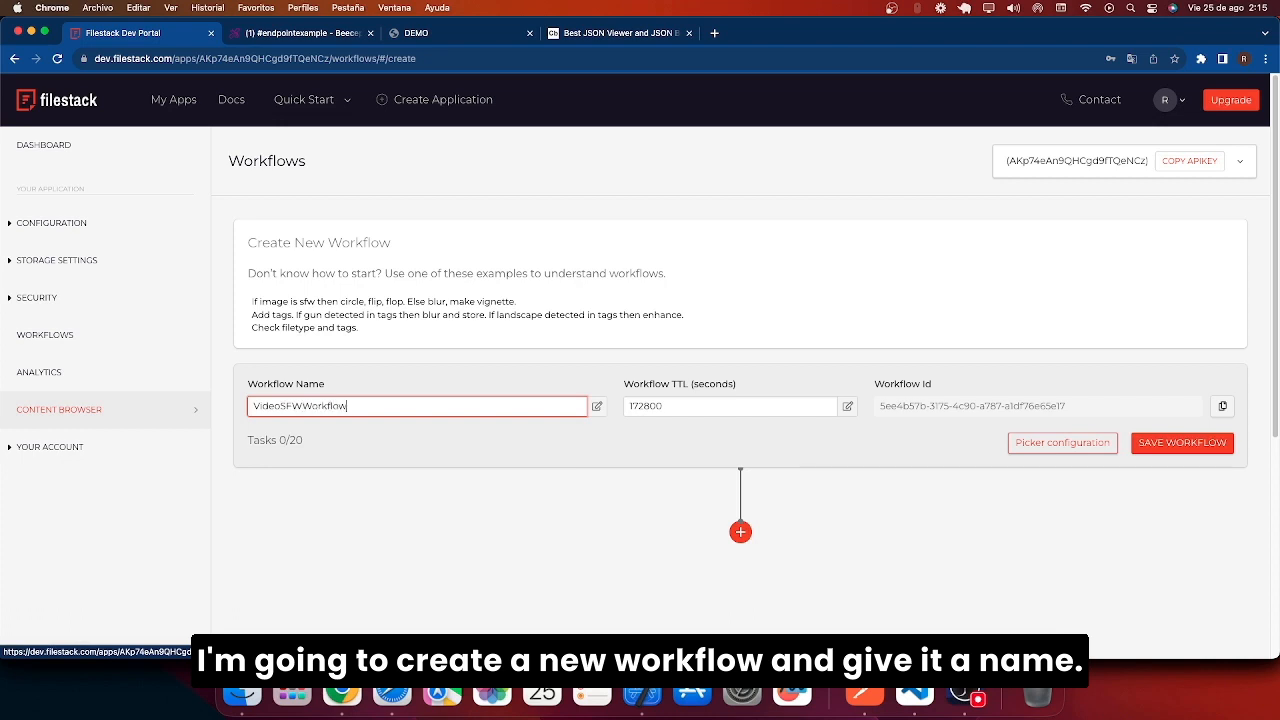
{"action": "scroll", "coordinate": [699, 406], "scroll_direction": "down", "scroll_amount": 3}
{"action": "left_click", "coordinate": [741, 313]}
{"action": "left_click", "coordinate": [1070, 170]}
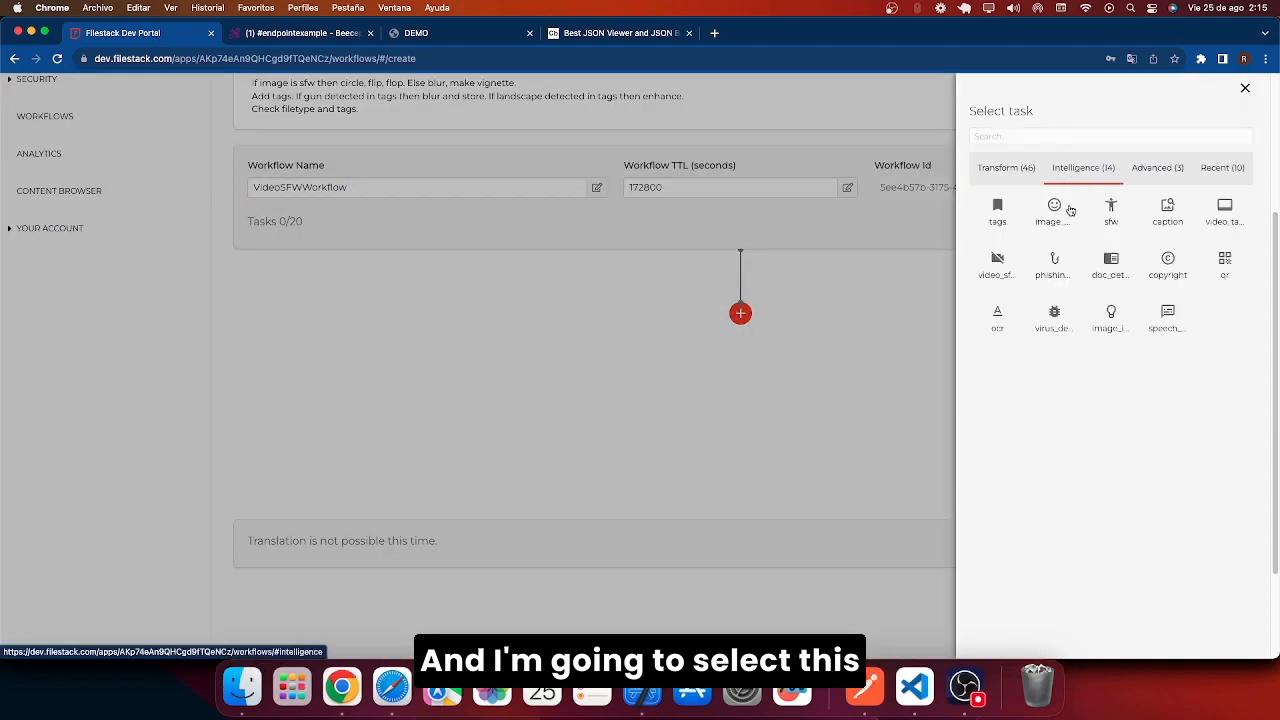
{"action": "left_click", "coordinate": [995, 263]}
{"action": "left_click", "coordinate": [1000, 224]}
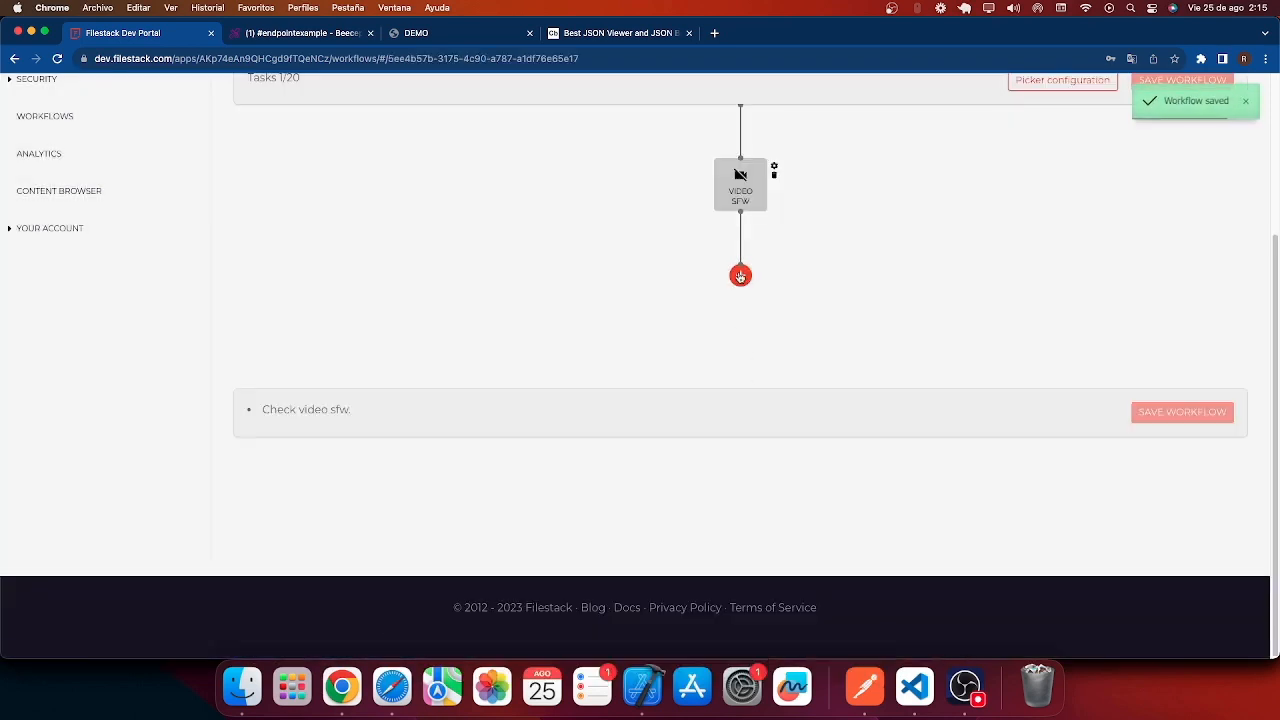
Add a remove_original task with the condition sfw eq false.
{"action": "left_click", "coordinate": [740, 275]}
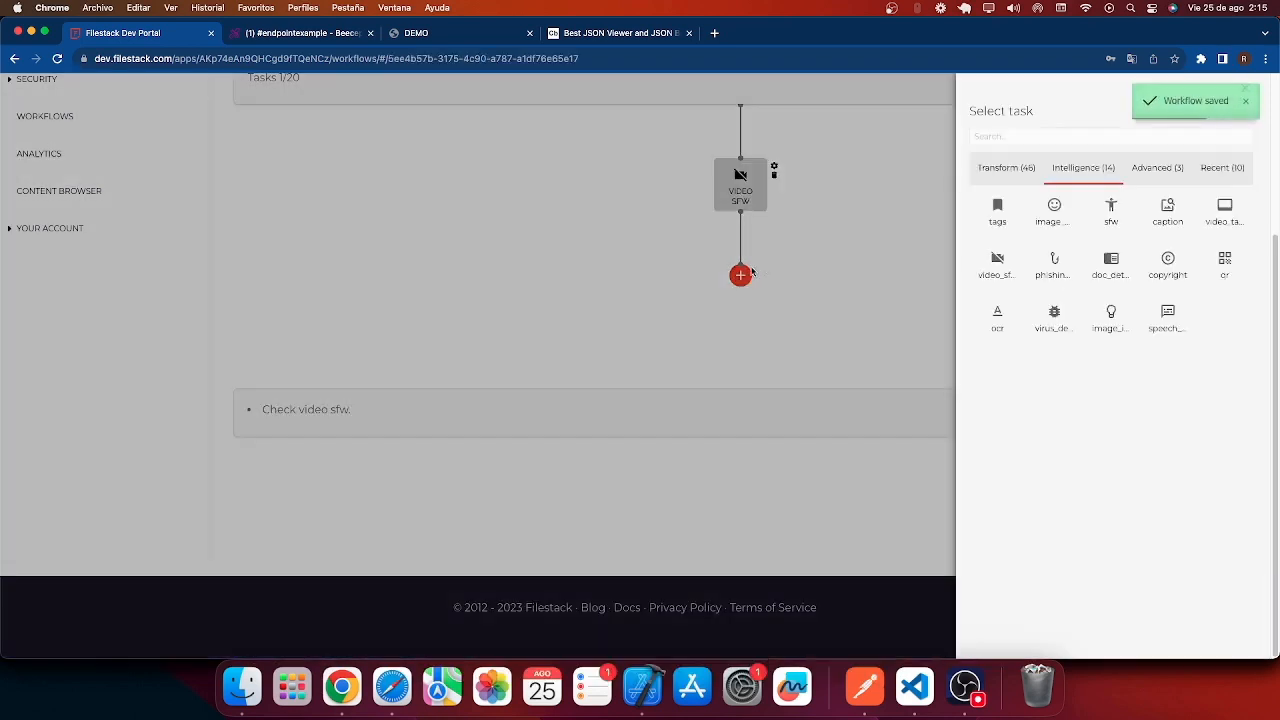
{"action": "left_click", "coordinate": [1006, 167]}
{"action": "left_click", "coordinate": [1018, 135]}
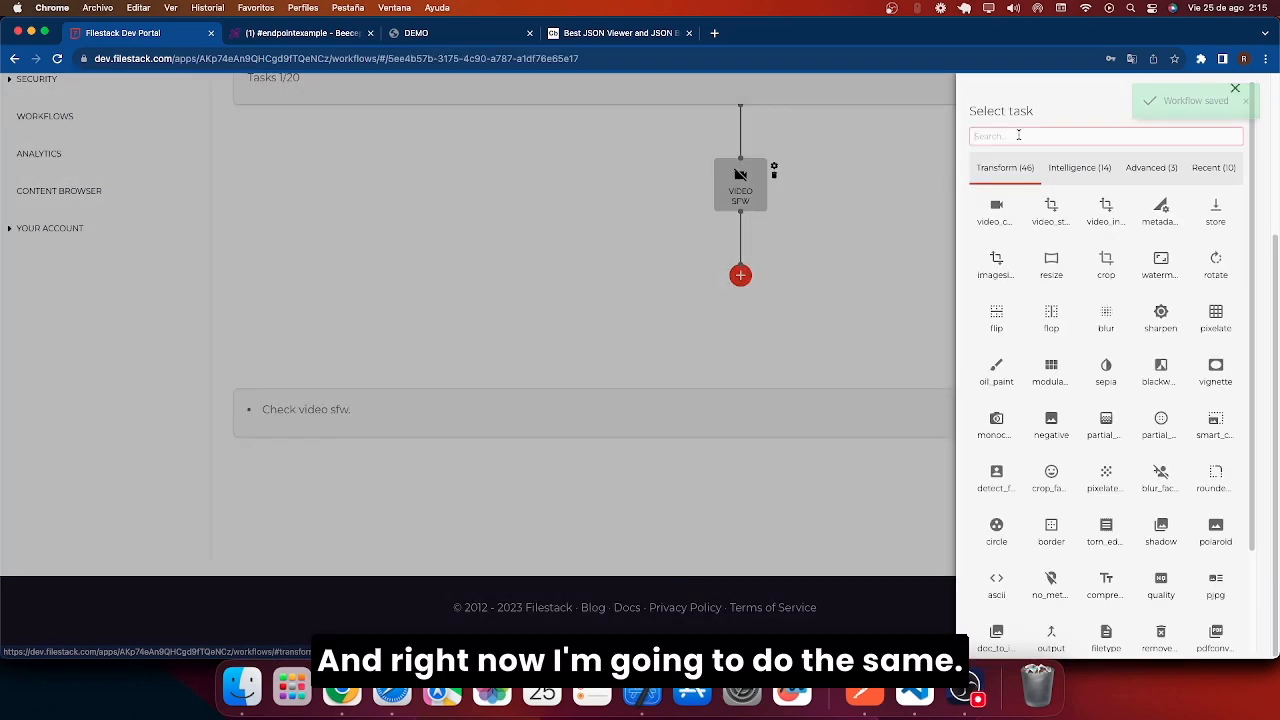
{"action": "type", "text": "remo"}
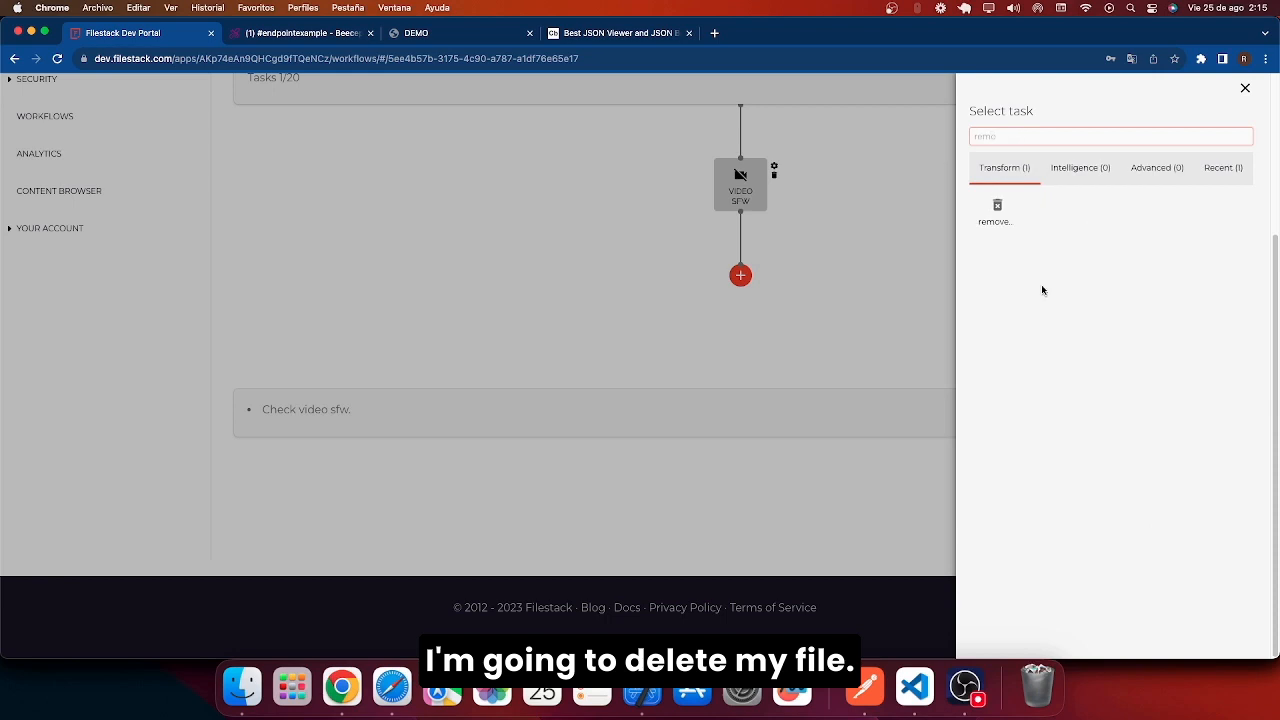
{"action": "left_click", "coordinate": [997, 210]}
{"action": "left_click", "coordinate": [1020, 166]}
{"action": "type", "text": "sfw"}
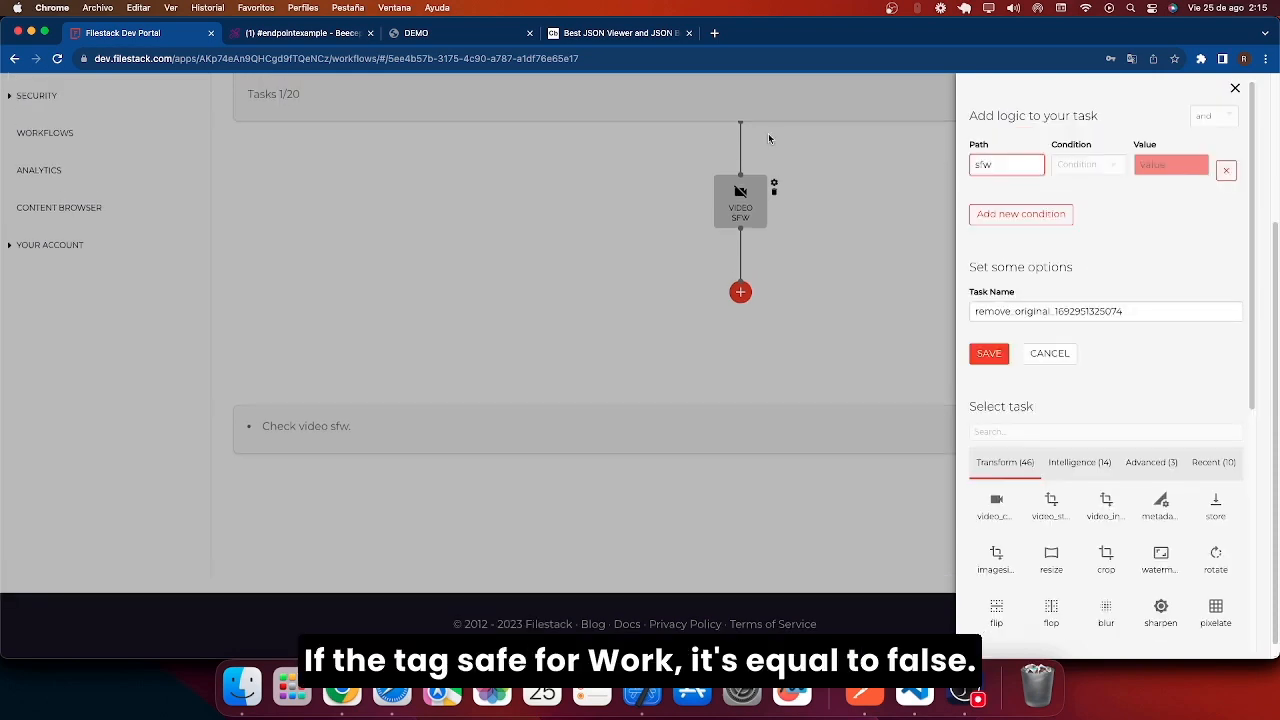
{"action": "left_click", "coordinate": [1085, 164]}
{"action": "left_click", "coordinate": [1091, 277]}
{"action": "left_click", "coordinate": [1145, 163]}
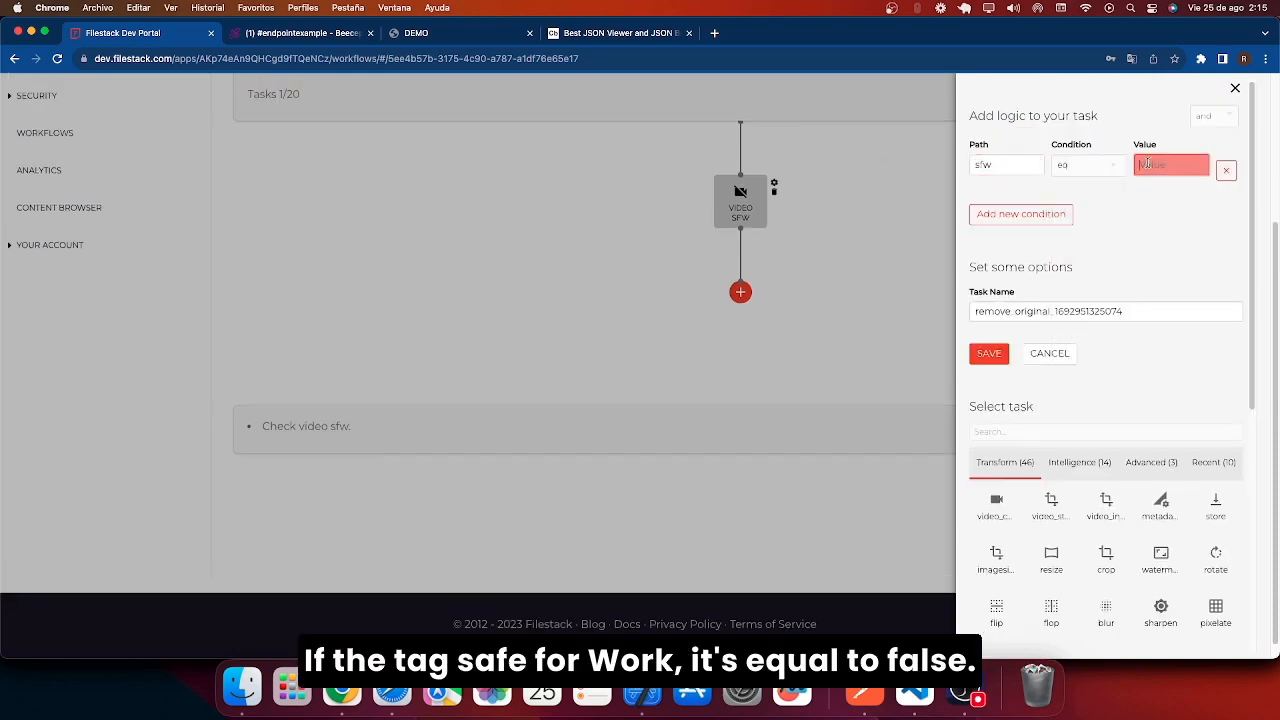
{"action": "type", "text": "false"}
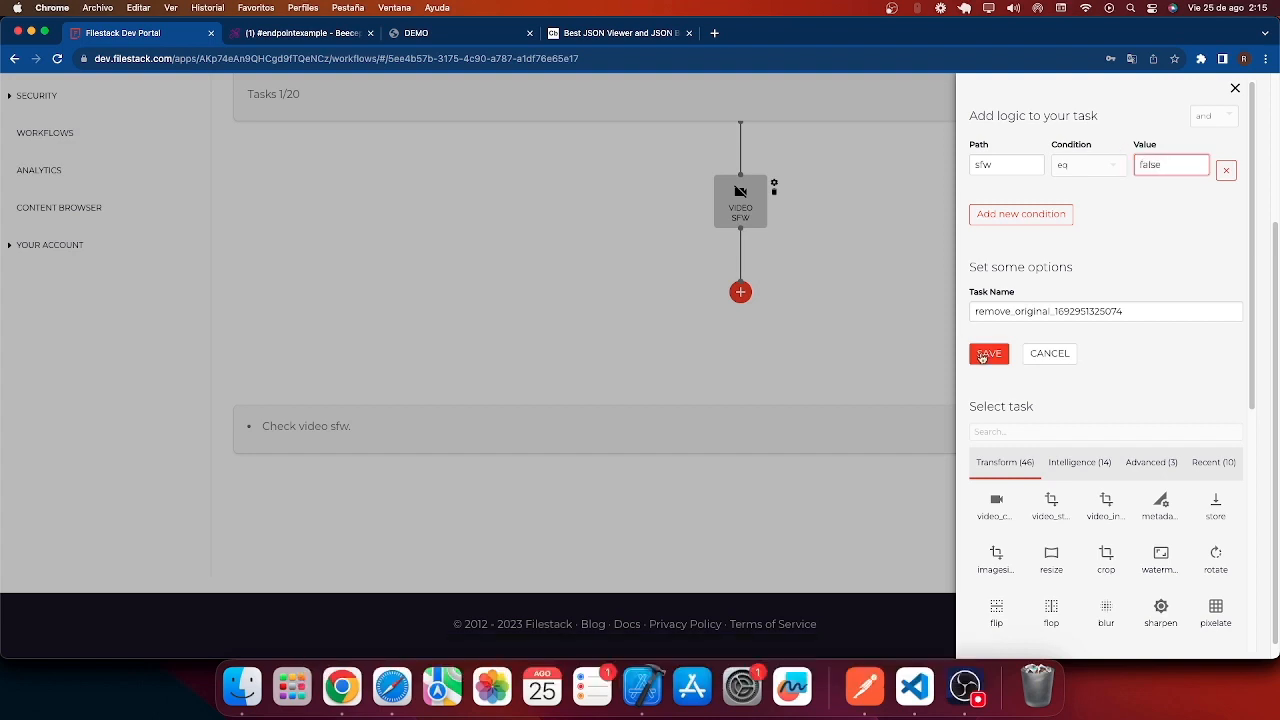
{"action": "left_click", "coordinate": [984, 355]}
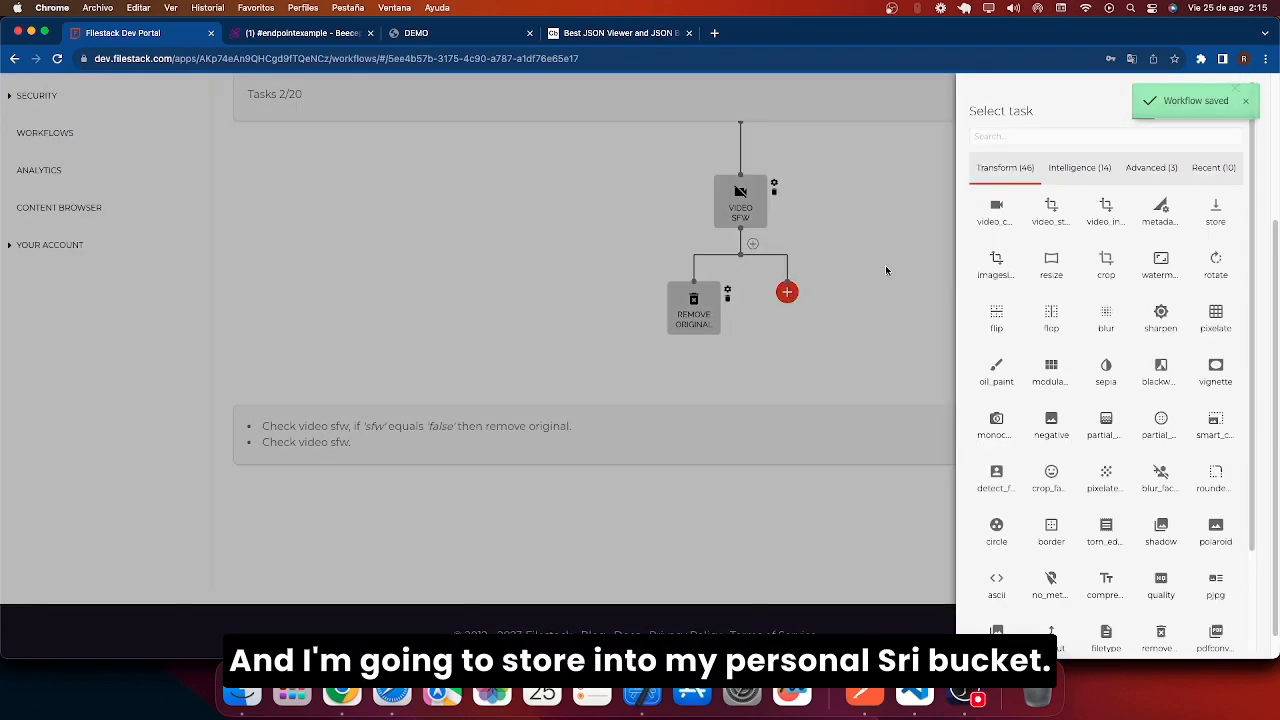
Add a store task with the condition sfw eq true.
{"action": "left_click", "coordinate": [1100, 136]}
{"action": "type", "text": "store"}
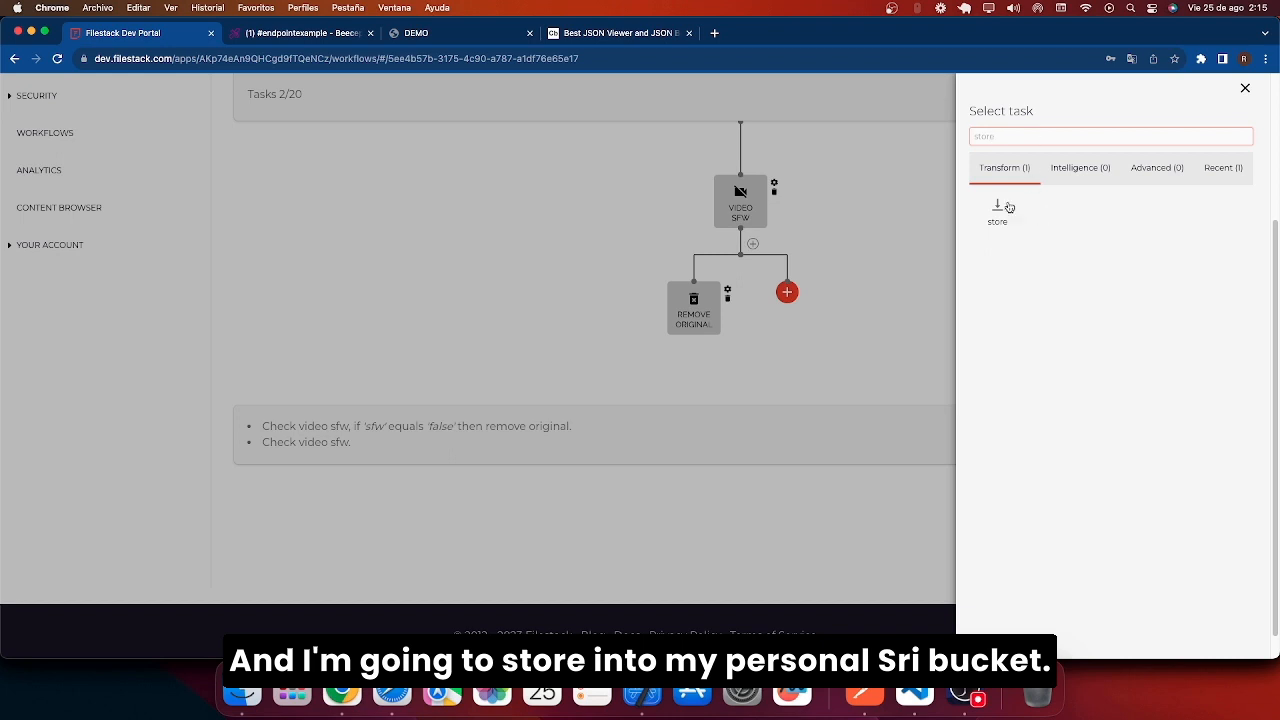
{"action": "left_click", "coordinate": [997, 207]}
{"action": "left_click", "coordinate": [1006, 166]}
{"action": "type", "text": "sfw"}
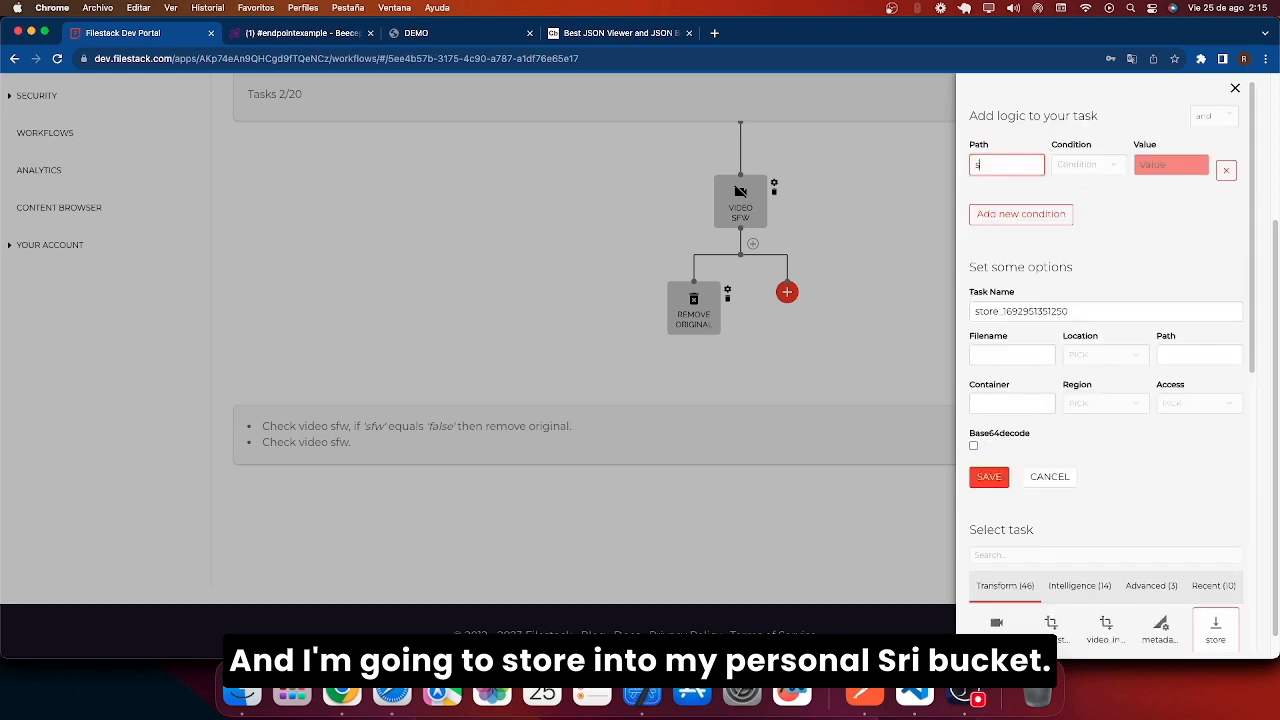
{"action": "key", "text": "Tab"}
{"action": "key", "text": "Down"}
{"action": "key", "text": "Down"}
{"action": "key", "text": "Return"}
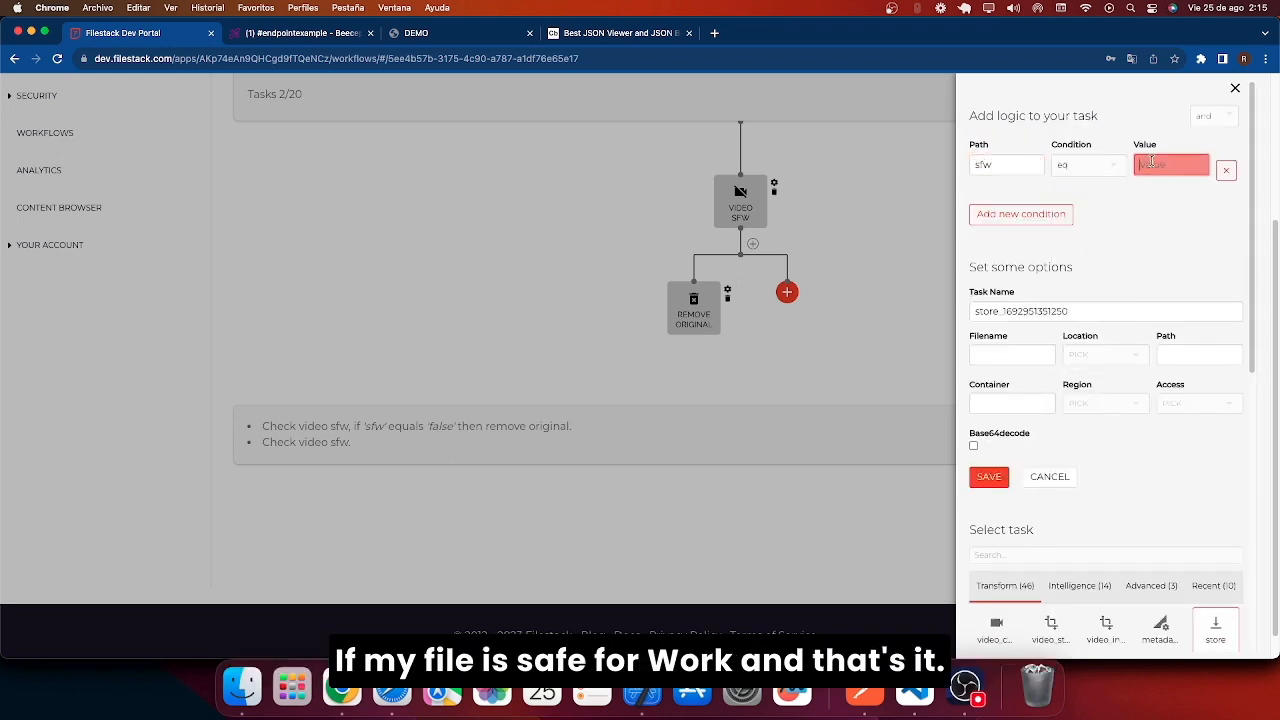
{"action": "key", "text": "Tab"}
{"action": "type", "text": "tru"}
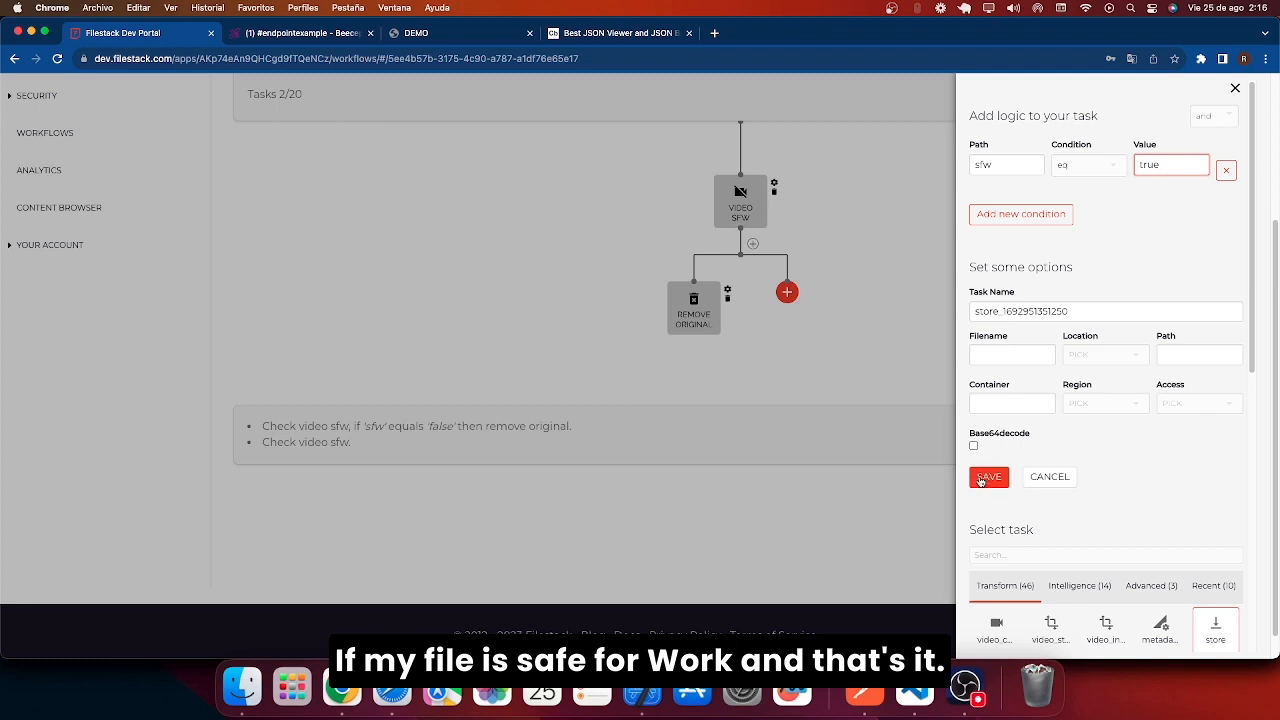
{"action": "left_click", "coordinate": [987, 477]}
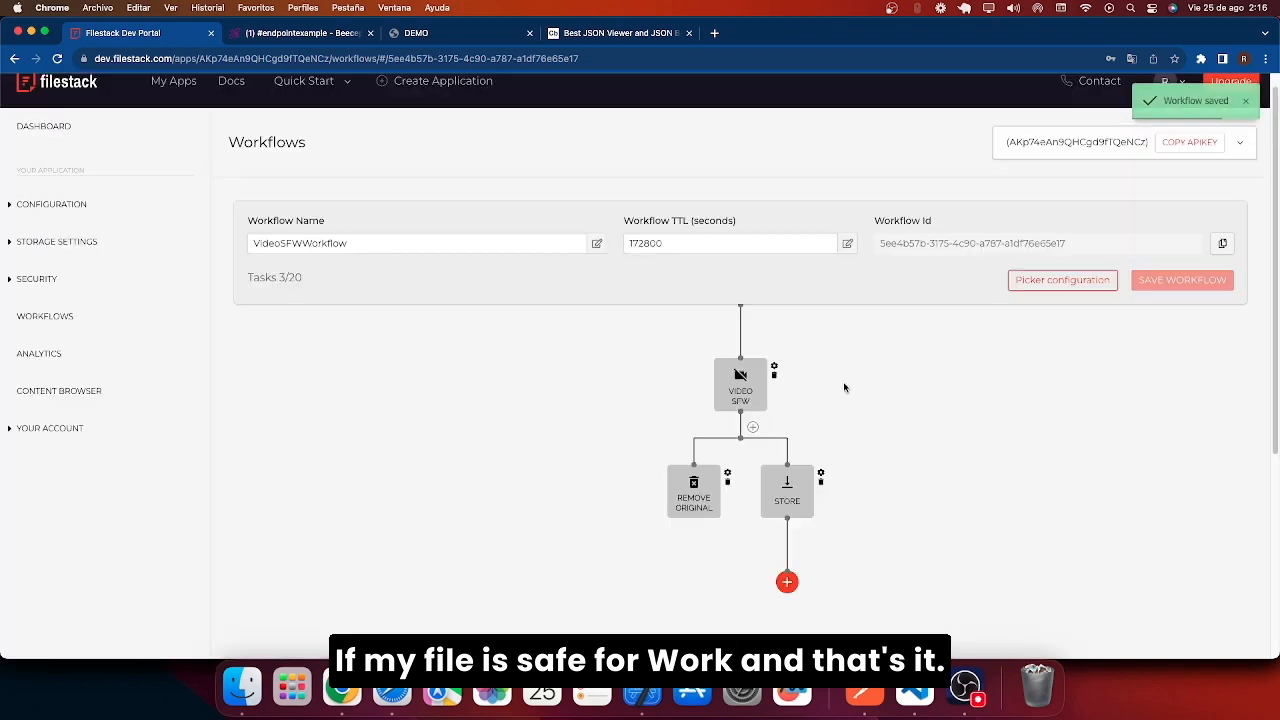
Replace the storeTo block in demo.js with the new workflow's configuration and save.
{"action": "left_click", "coordinate": [1062, 280]}
{"action": "left_click_drag", "start_coordinate": [517, 357], "coordinate": [512, 330]}
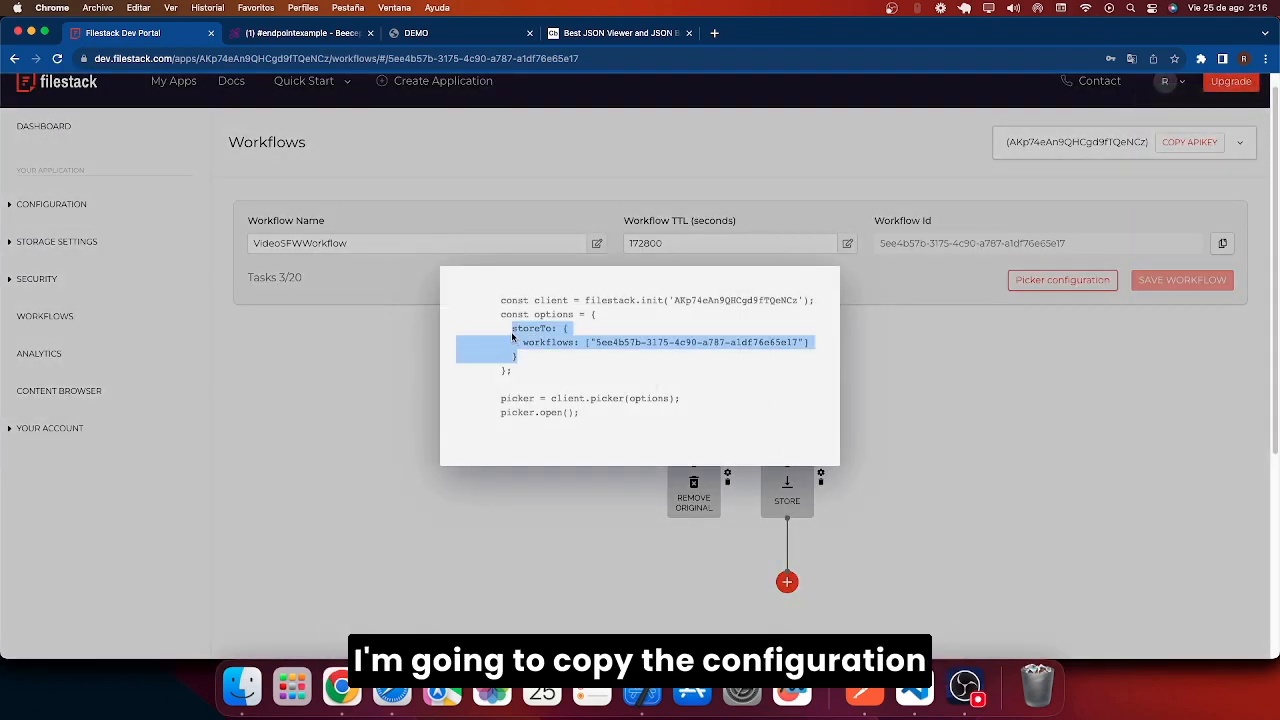
{"action": "key", "text": "super+c"}
{"action": "key", "text": "super+Tab"}
{"action": "left_click_drag", "start_coordinate": [274, 191], "coordinate": [291, 220]}
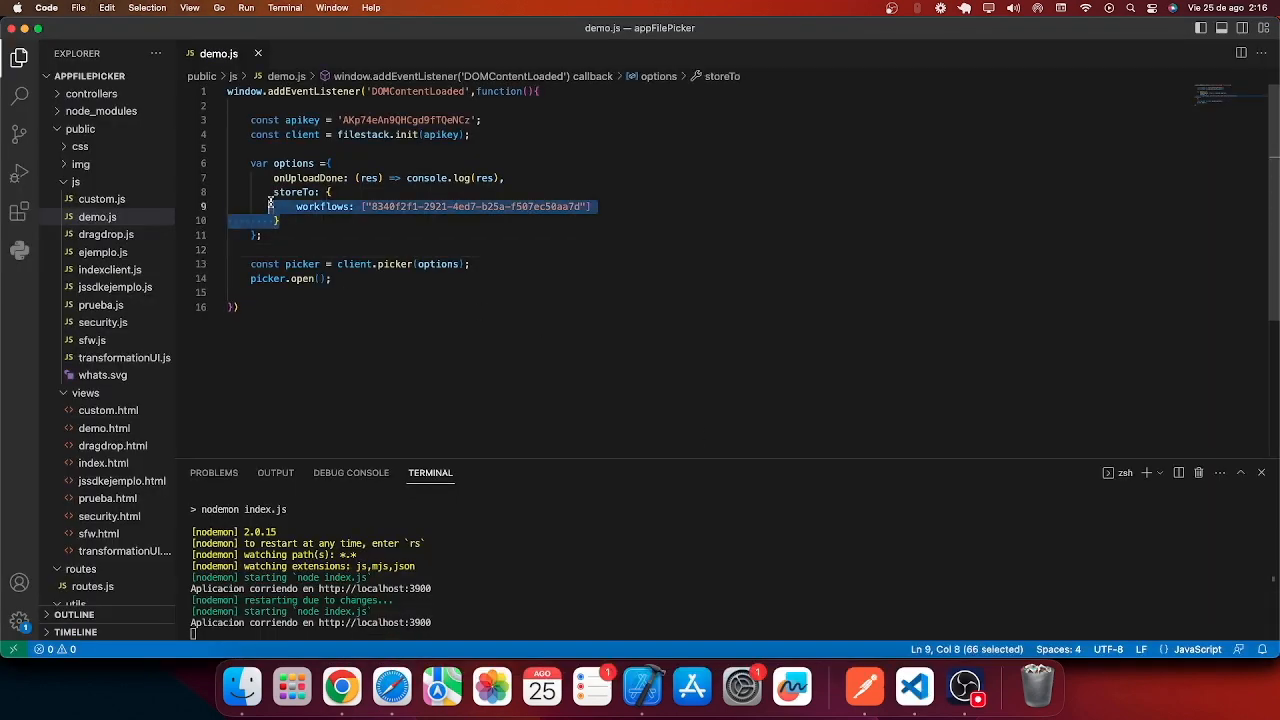
{"action": "key", "text": "super+v"}
{"action": "key", "text": "Left"}
{"action": "key", "text": "BackSpace"}
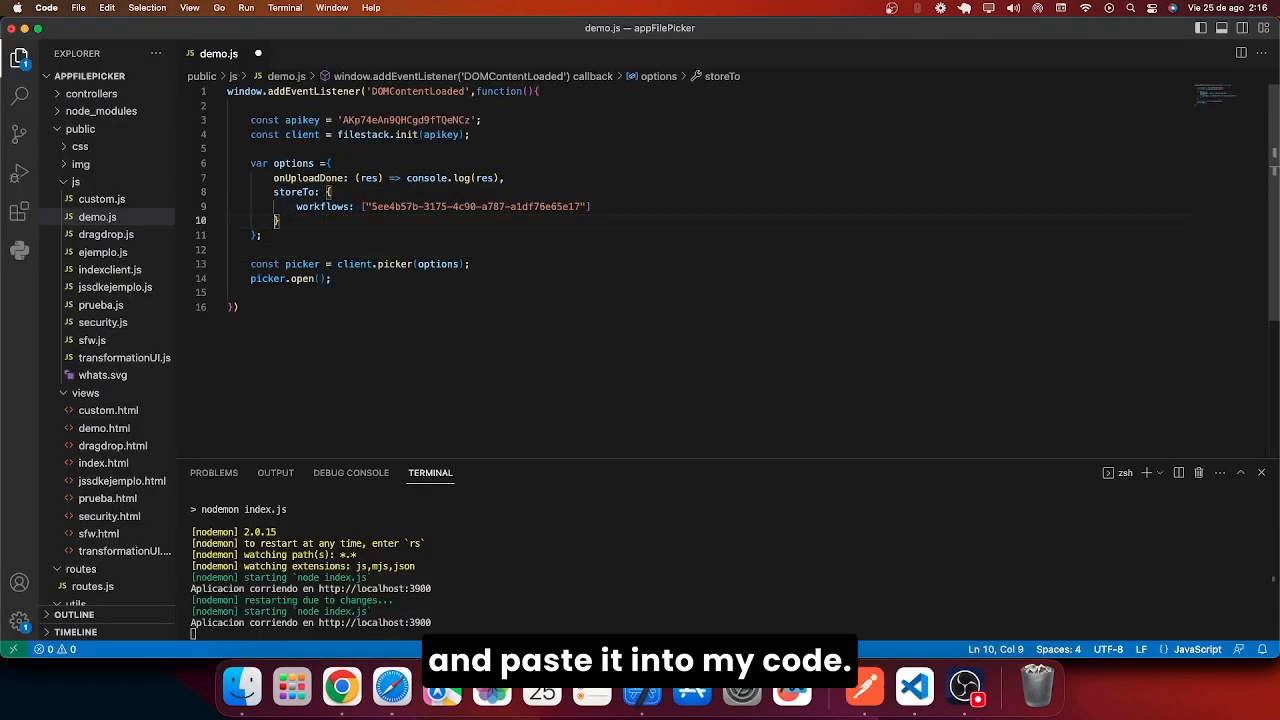
{"action": "key", "text": "super+s"}
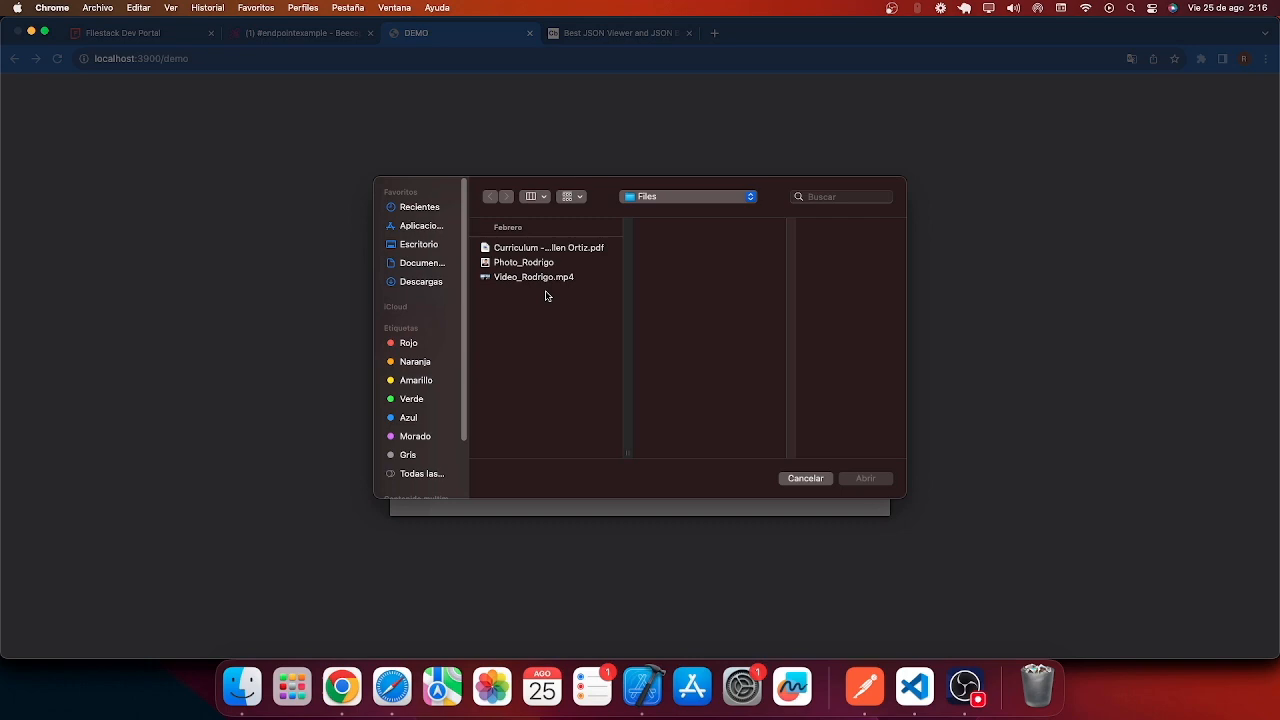
Upload Video_Rodrigo.mp4 and paste its webhook JSON into Code Beautify.
{"action": "double_click", "coordinate": [548, 280]}
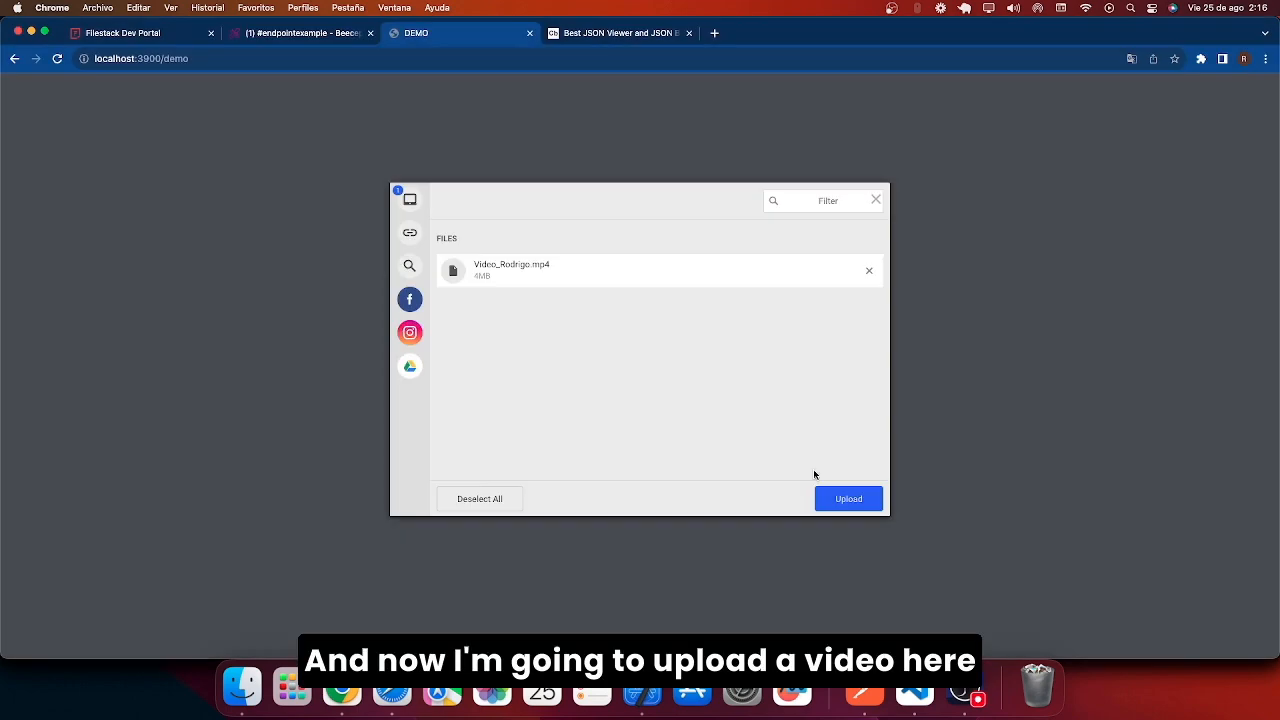
{"action": "left_click", "coordinate": [848, 498]}
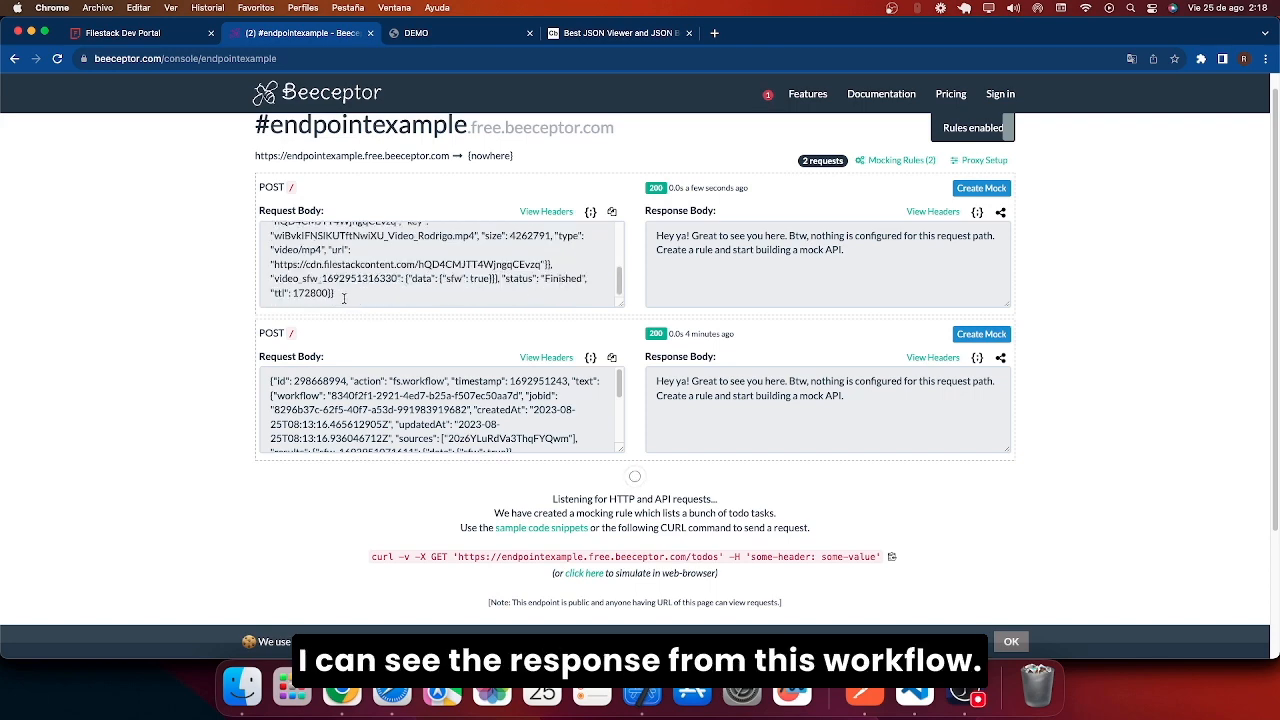
{"action": "left_click", "coordinate": [346, 296]}
{"action": "key", "text": "super+a"}
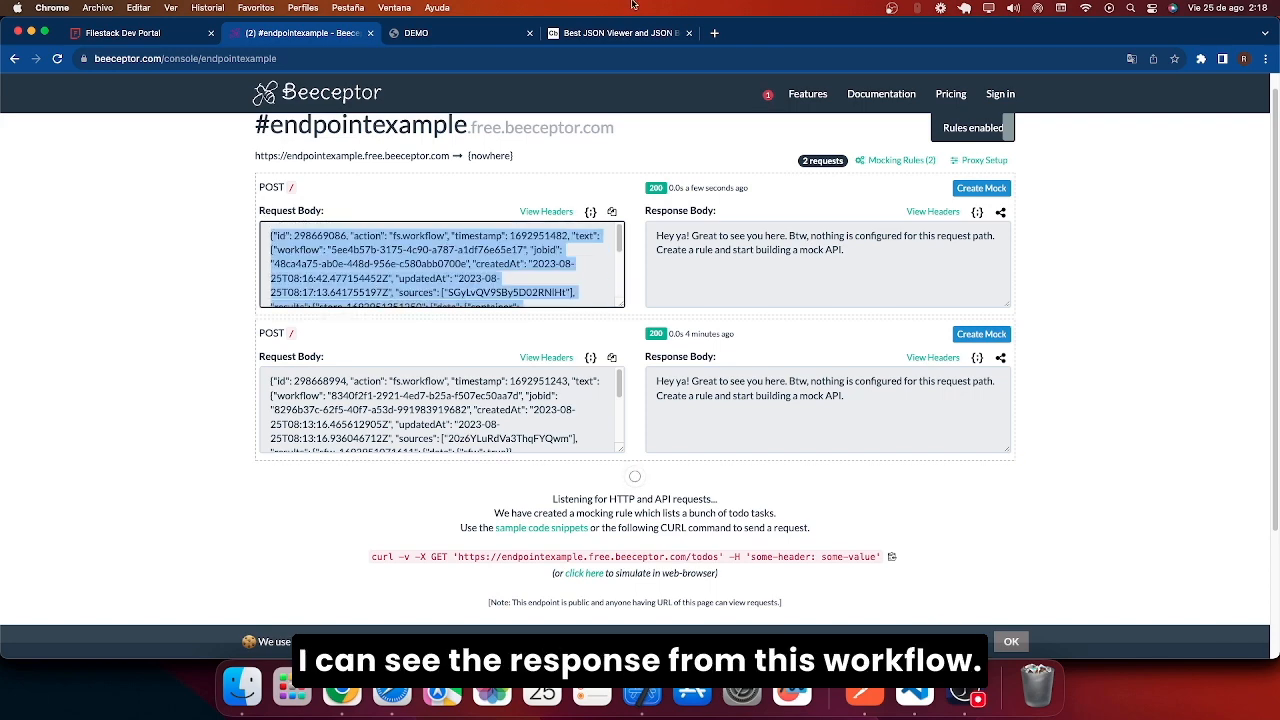
{"action": "key", "text": "super+4"}
{"action": "left_click_drag", "start_coordinate": [440, 208], "coordinate": [30, 116]}
{"action": "key", "text": "super+v"}
{"action": "scroll", "coordinate": [826, 377], "scroll_direction": "down", "scroll_amount": 1}
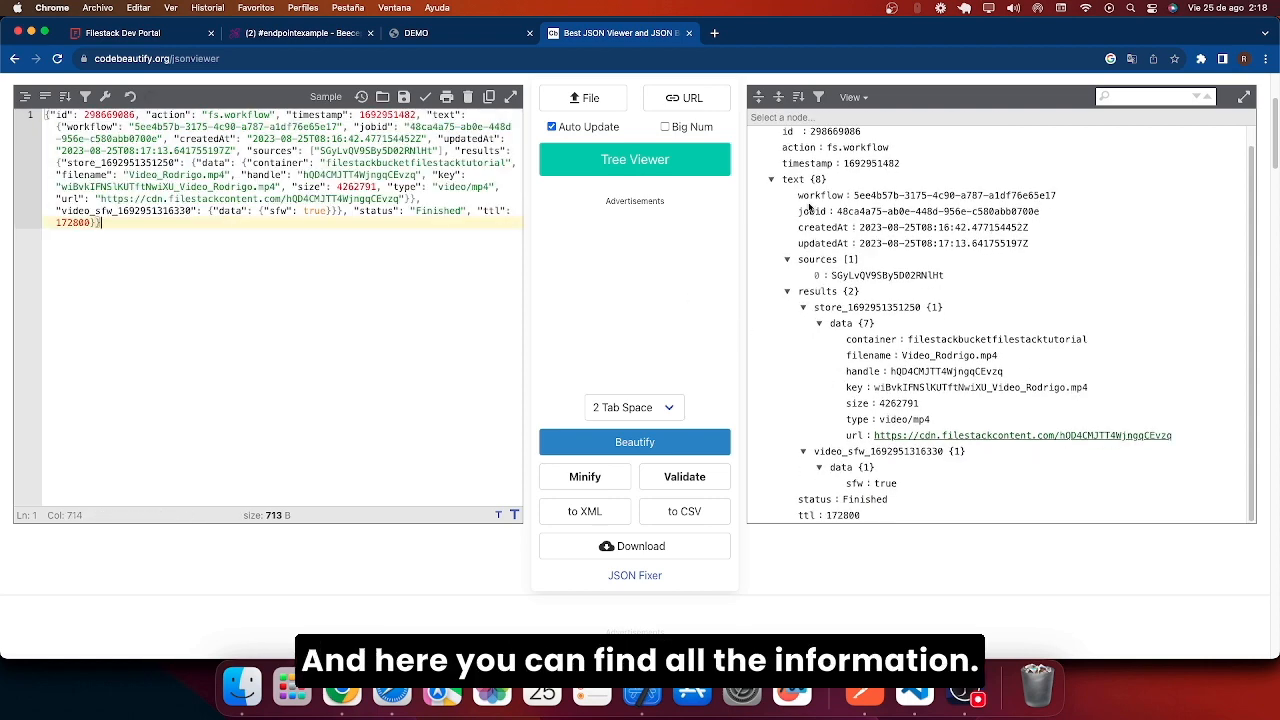
{"action": "scroll", "coordinate": [851, 326], "scroll_direction": "down", "scroll_amount": 1}
{"action": "left_click_drag", "start_coordinate": [826, 434], "coordinate": [955, 434]}
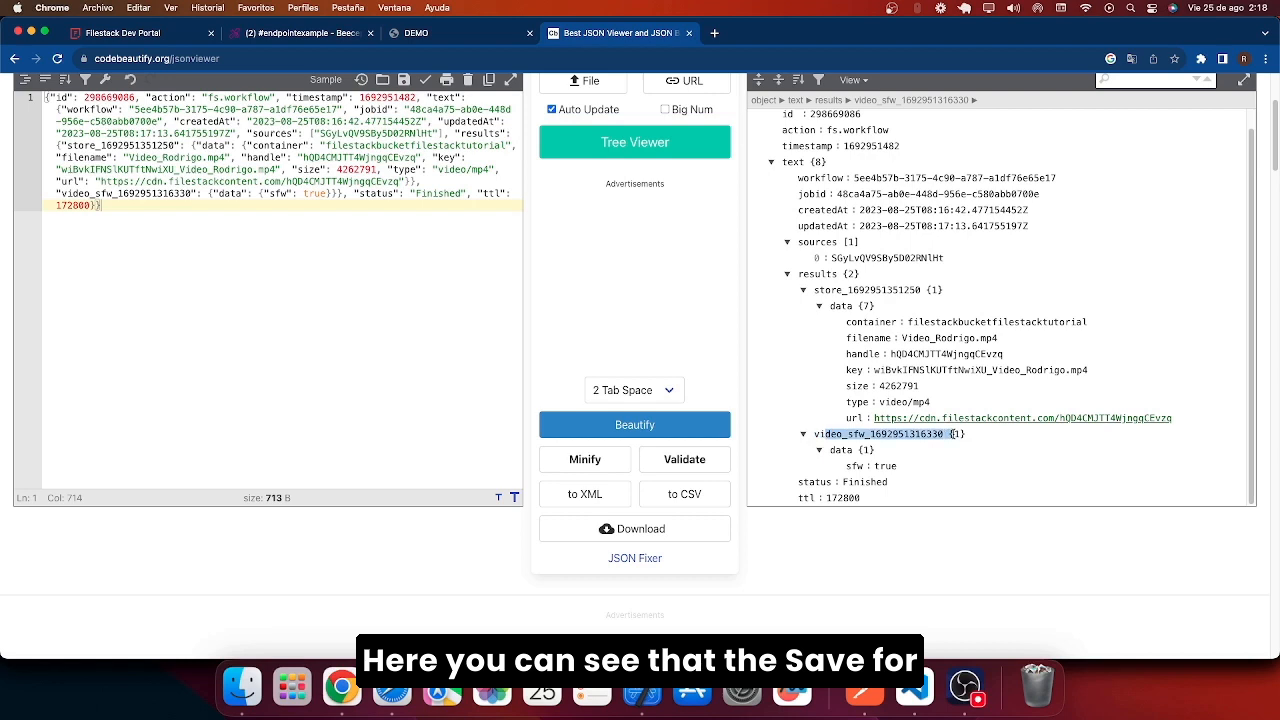
{"action": "left_click_drag", "start_coordinate": [899, 466], "coordinate": [847, 464]}
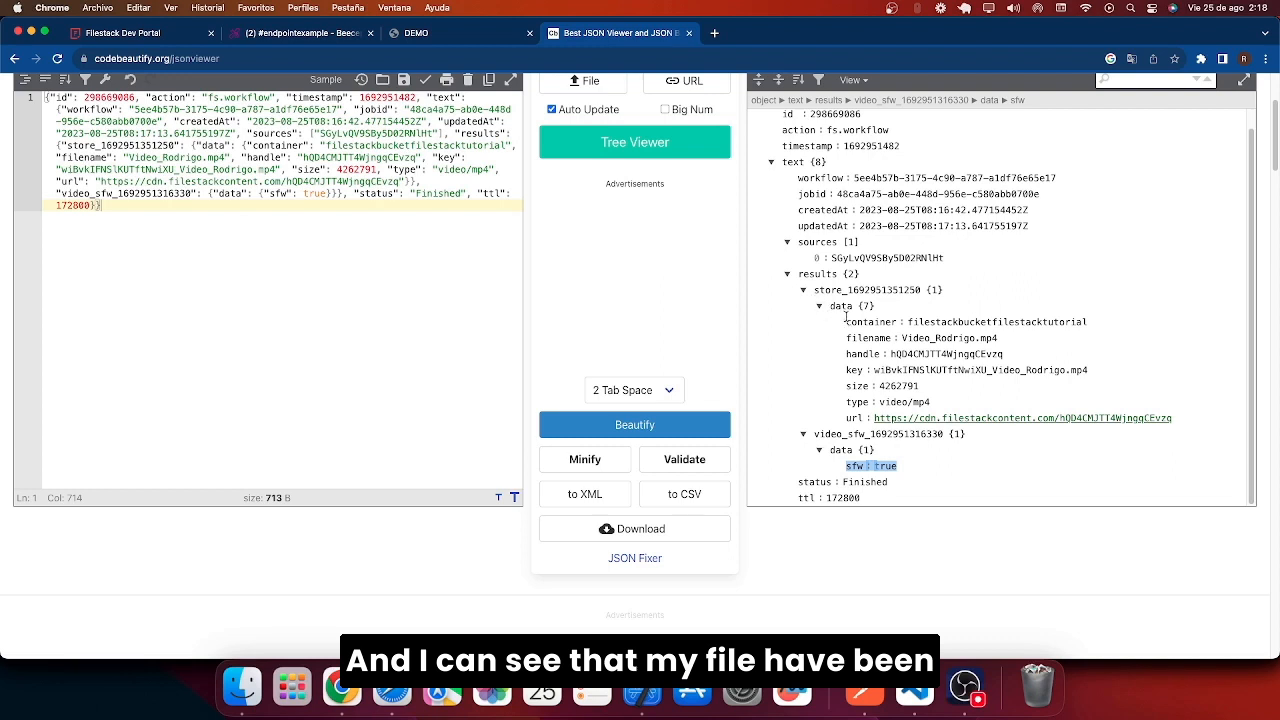
{"action": "left_click_drag", "start_coordinate": [846, 321], "coordinate": [1094, 326]}
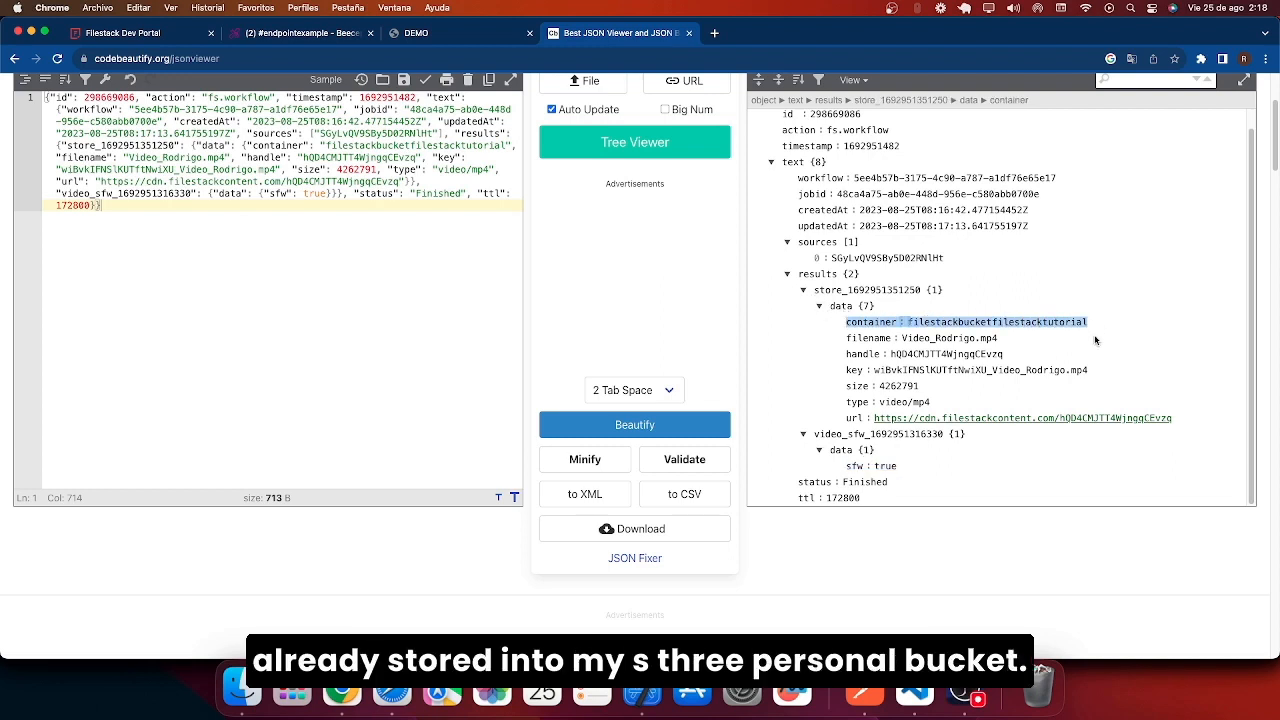